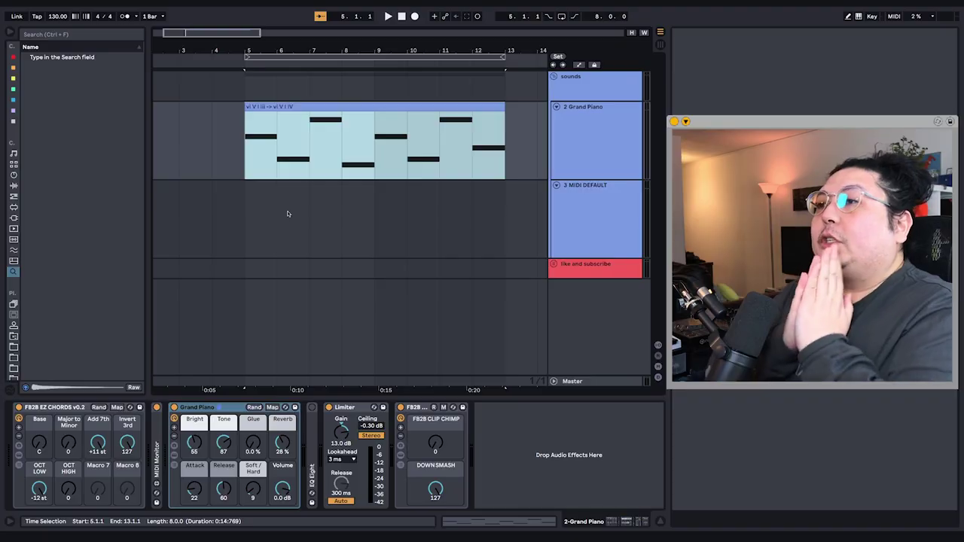
Open the Grand Piano chord clip in an enlarged note editor and examine its notes and scale settings
left_click(277, 207)
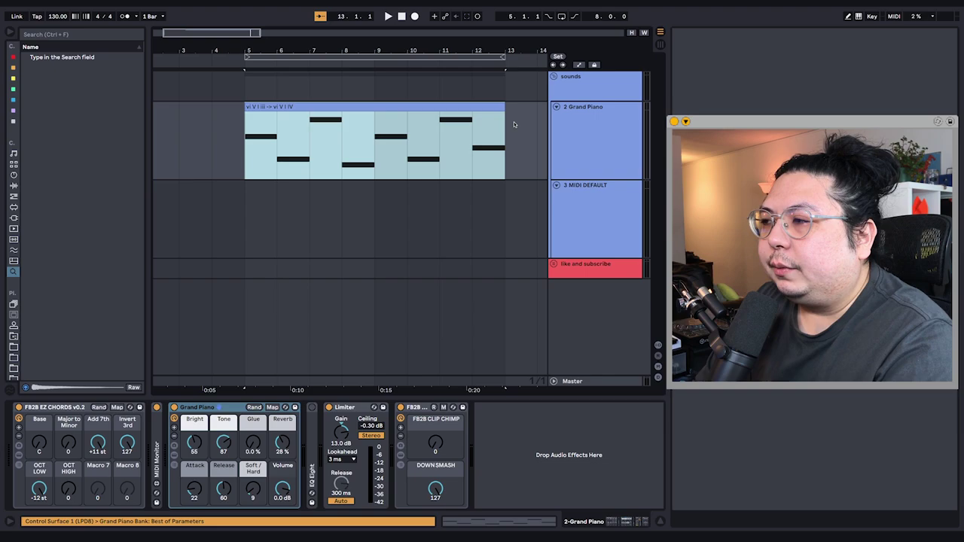
left_click(249, 237)
double_click(295, 104)
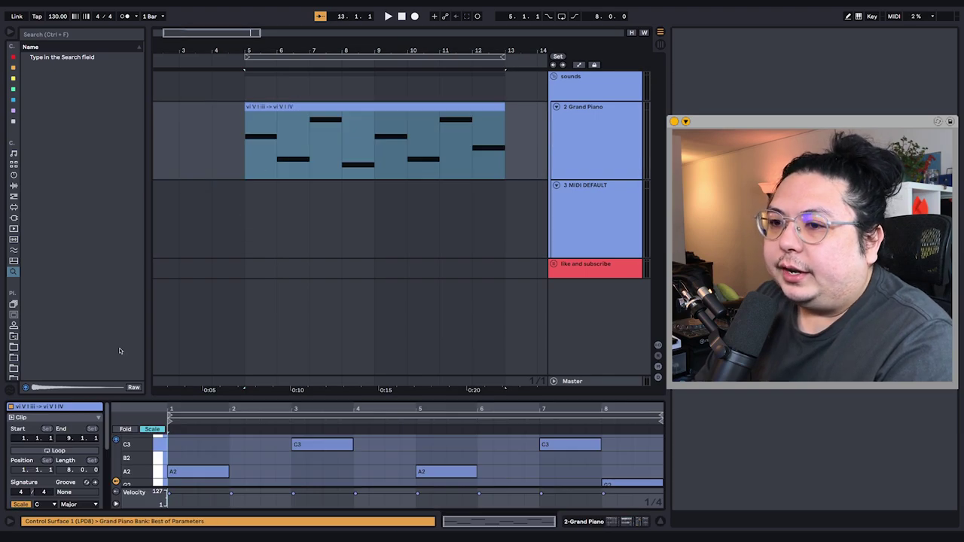
left_click_drag(221, 399, 236, 253)
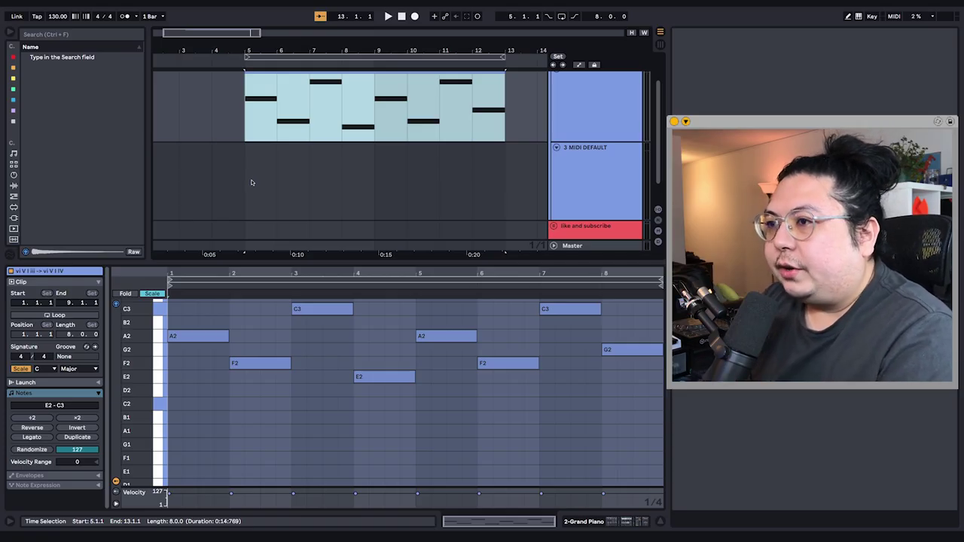
scroll(251, 185, "up", 2)
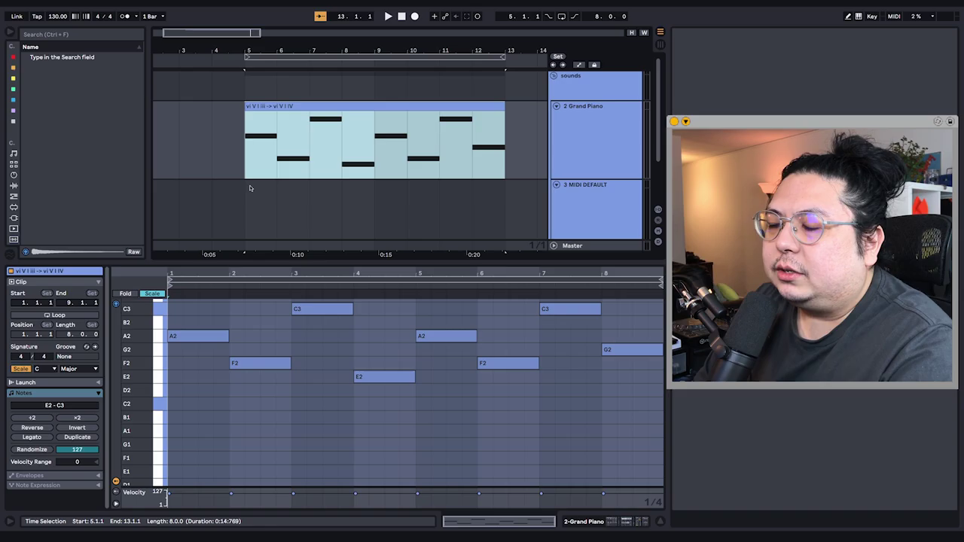
scroll(250, 193, "down", 2)
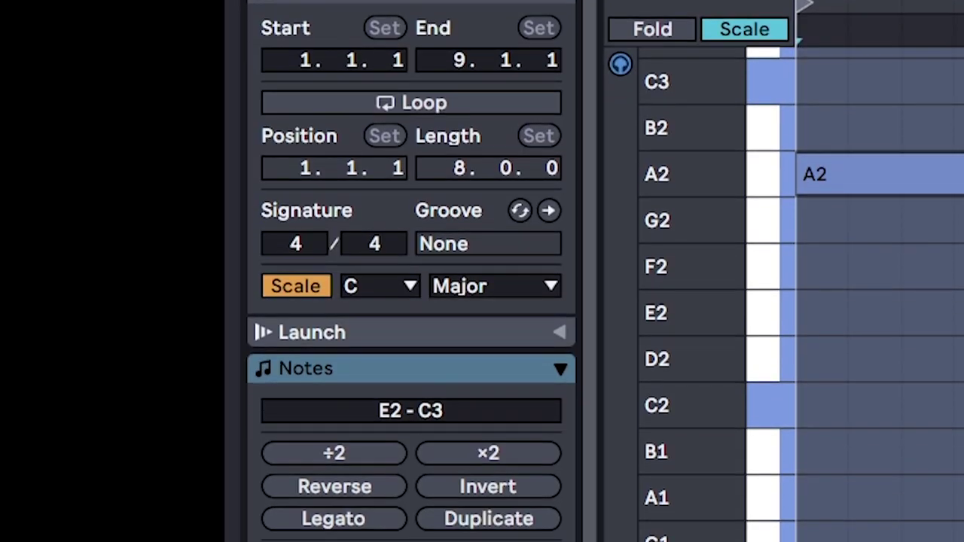
scroll(415, 392, "down", 1)
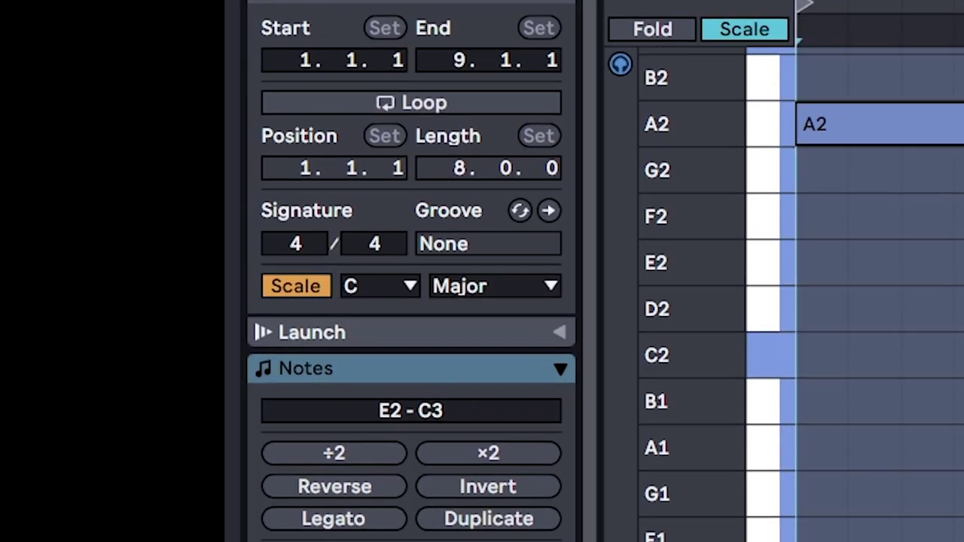
scroll(802, 293, "up", 3)
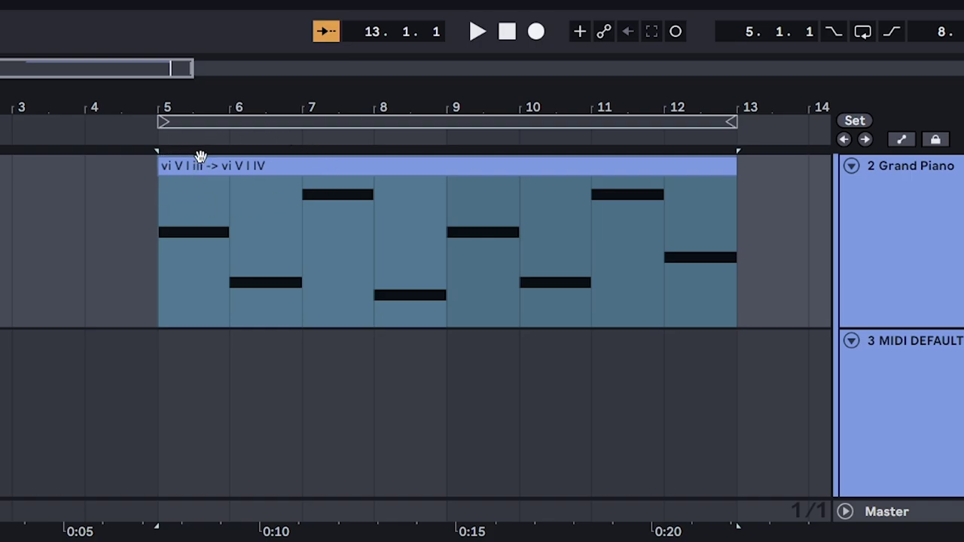
Examine the two four-bar halves of the chord clip, bars 5 to 8 and bars 9 to 12
left_click_drag(165, 274, 424, 264)
left_click(238, 276)
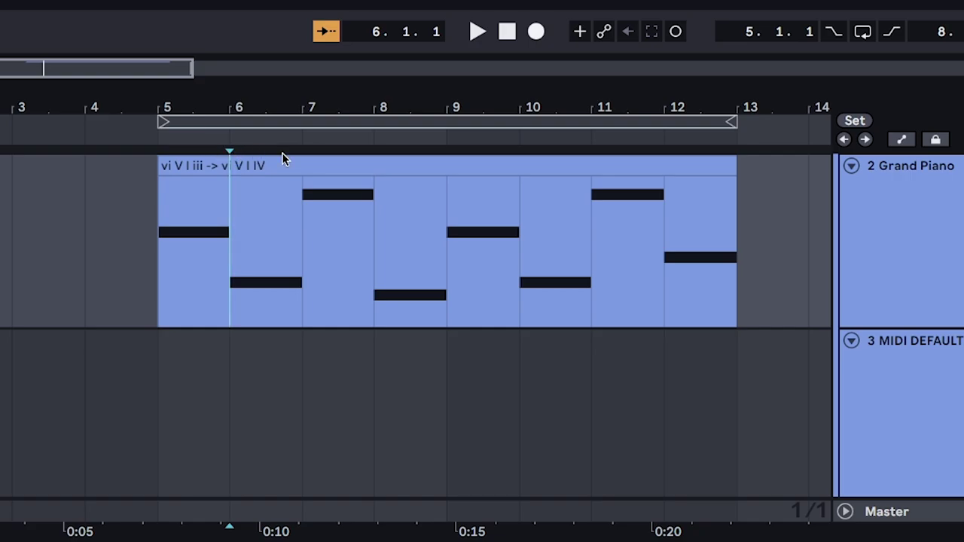
left_click_drag(450, 274, 720, 279)
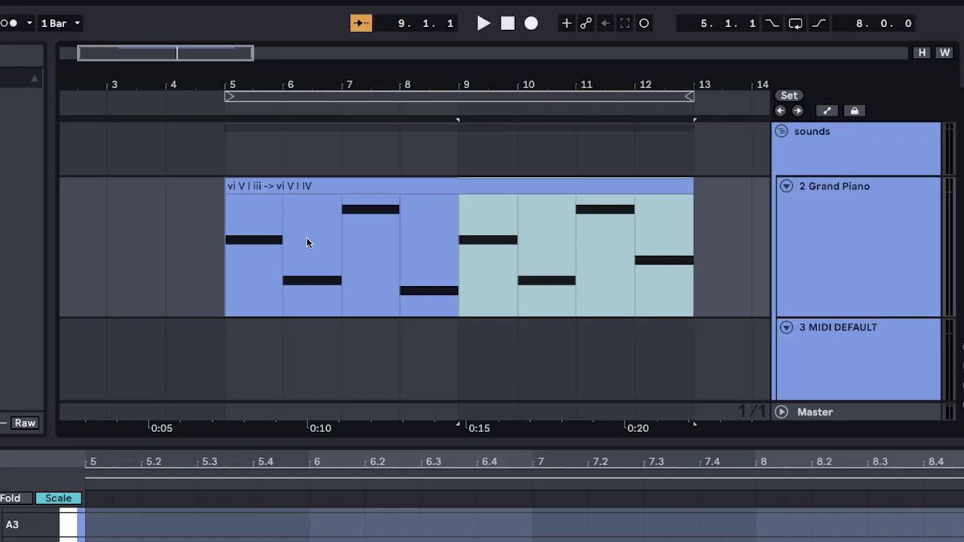
left_click(290, 165)
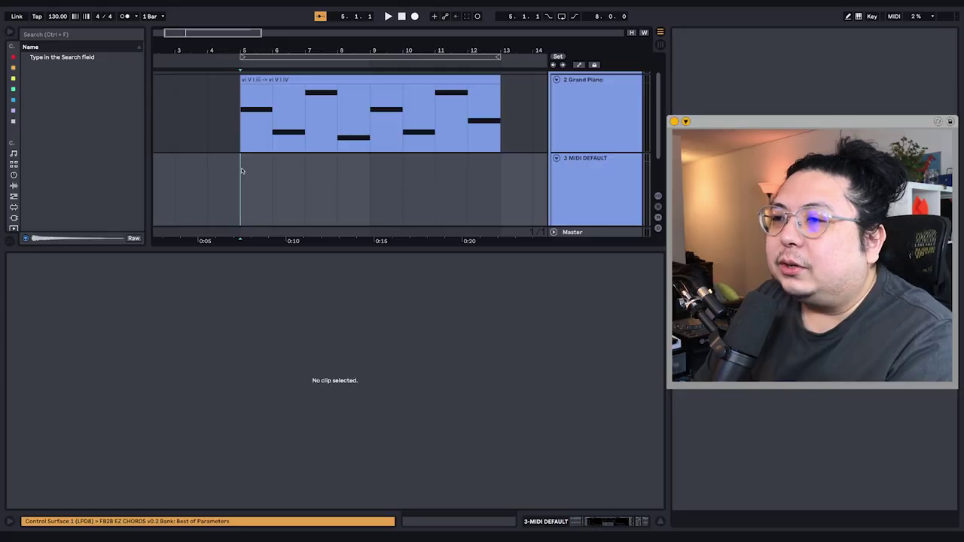
Play the chord progression from bar 5
scroll(237, 168, "down", 3)
scroll(230, 181, "up", 3)
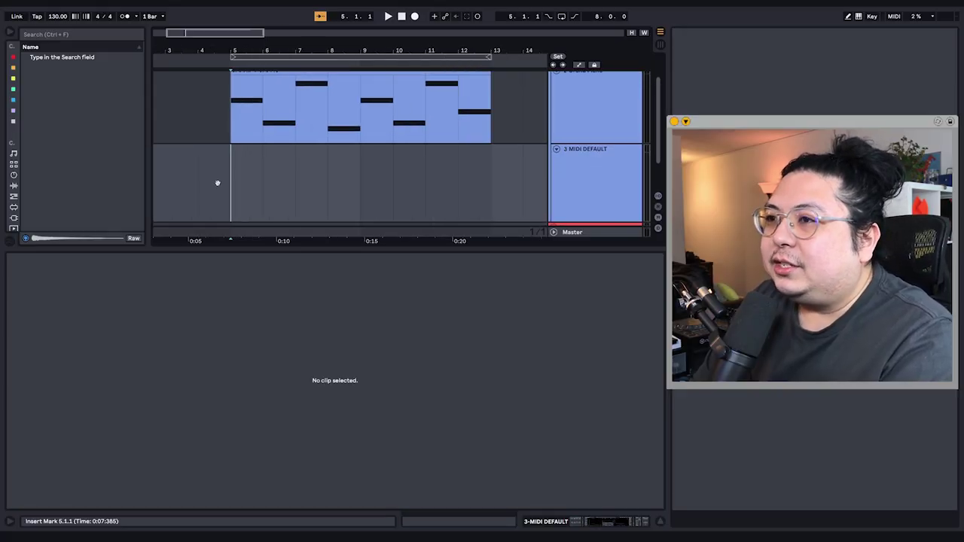
scroll(223, 181, "down", 3)
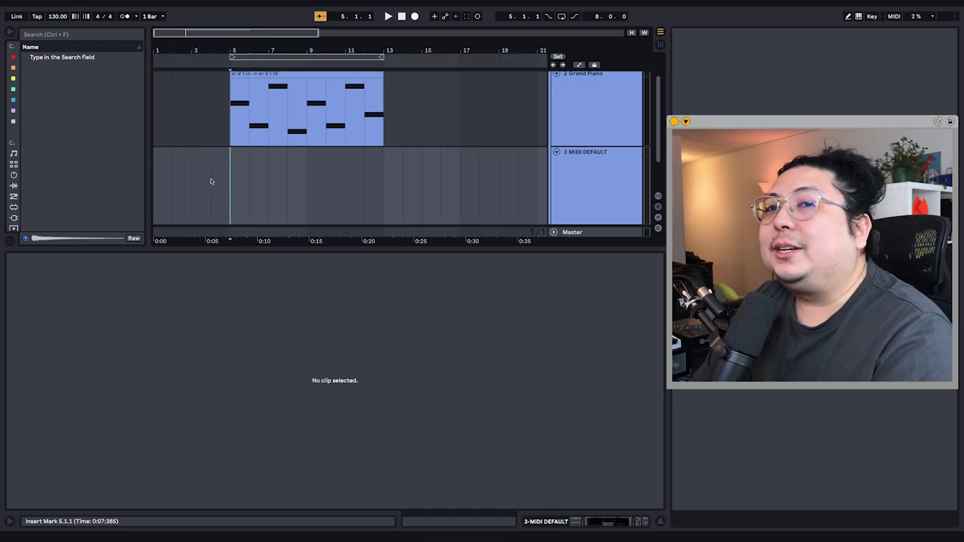
scroll(223, 183, "up", 3)
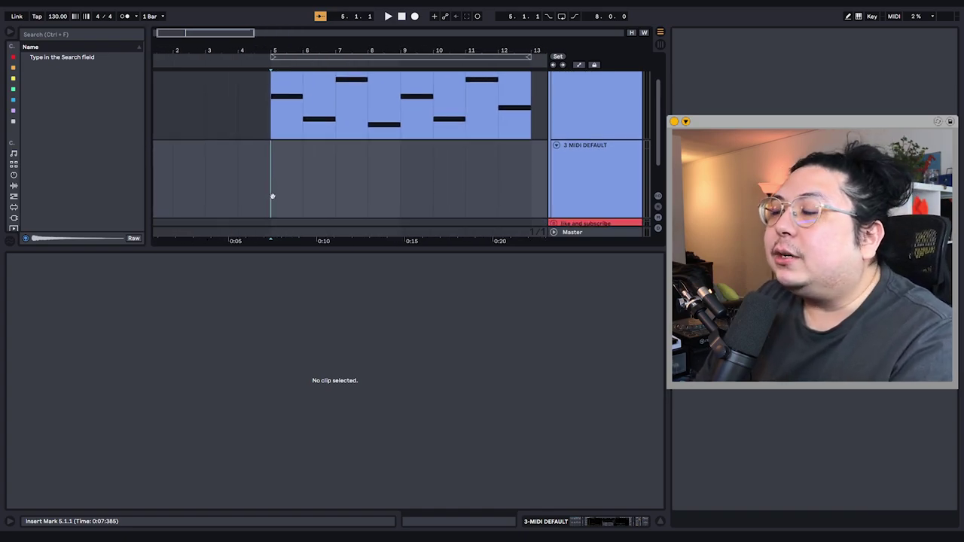
left_click_drag(272, 196, 262, 192)
left_click_drag(276, 249, 277, 316)
mouse_move(281, 215)
left_mouse_down()
mouse_move(264, 245)
mouse_move(269, 229)
left_mouse_up()
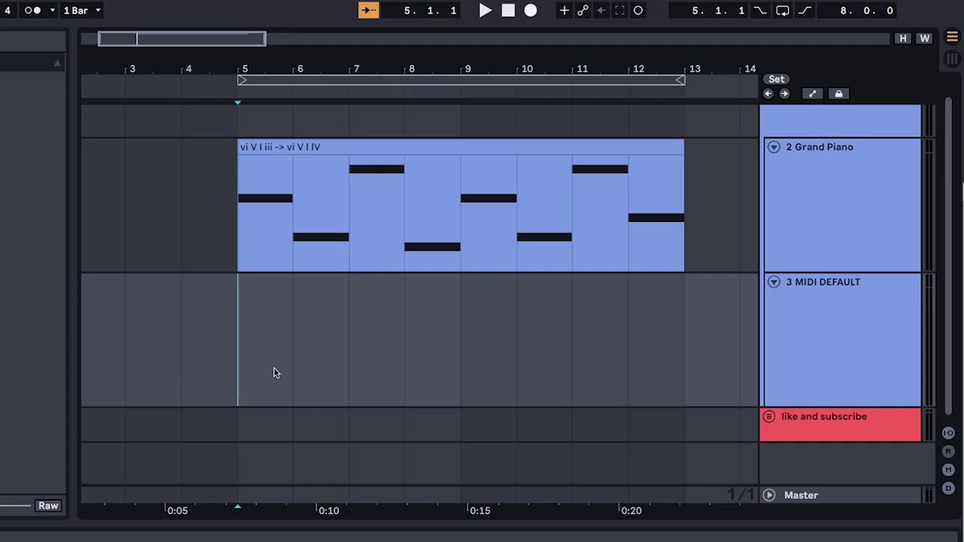
key("space")
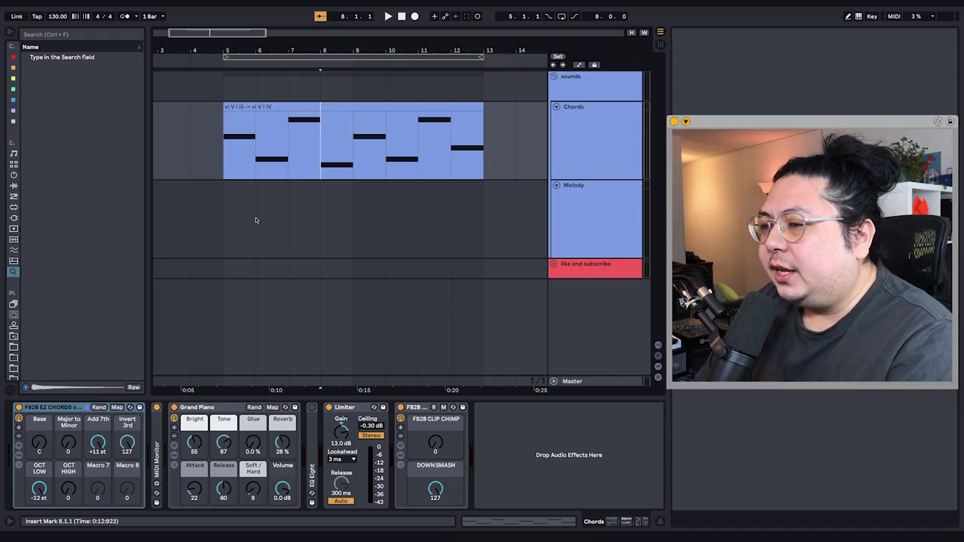
left_click_drag(224, 226, 254, 230)
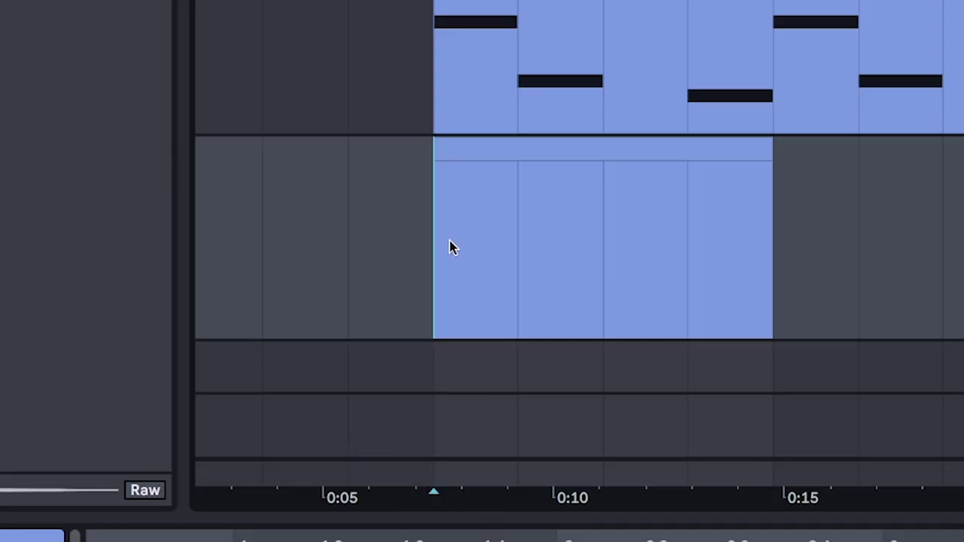
left_click_drag(449, 244, 500, 251)
left_click(568, 156)
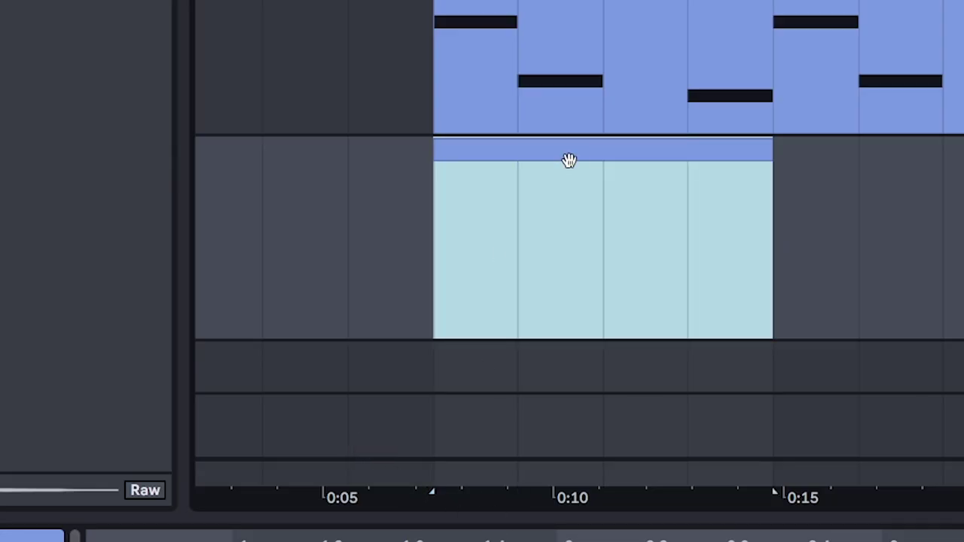
key("Delete")
Insert an empty one-bar MIDI clip at bar 5 on the track below the piano chords
left_click_drag(433, 225, 506, 226)
key("super+shift+m")
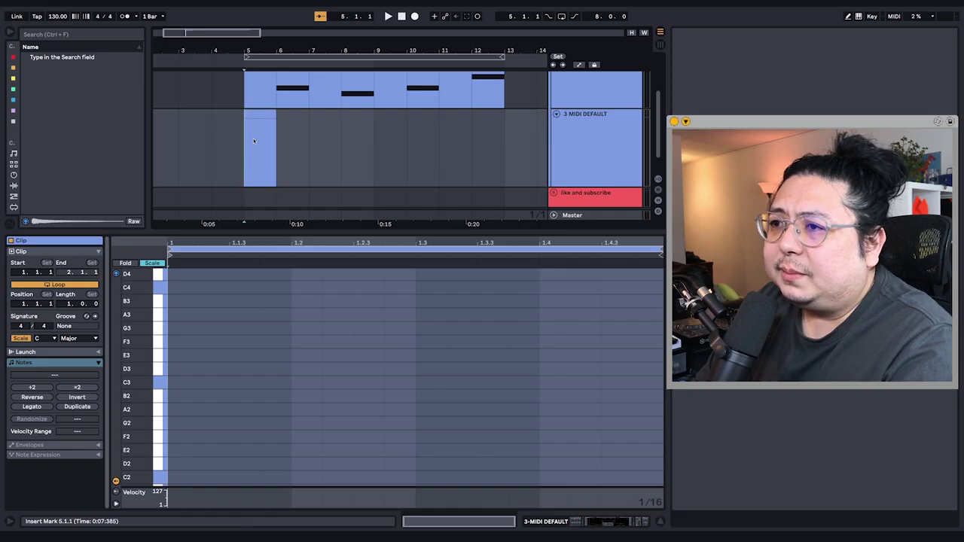
Show the device chain of the Grand Piano track and examine its FB2B EZ CHORDS v0.2 rack
scroll(268, 128, "up", 2)
left_click_drag(252, 92, 268, 98)
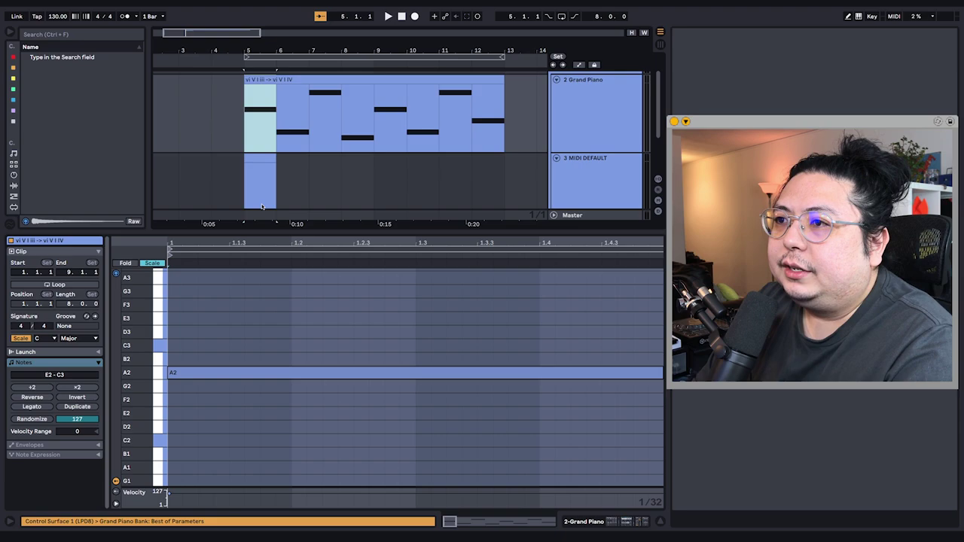
left_click(251, 161)
left_click(256, 139)
double_click(599, 89)
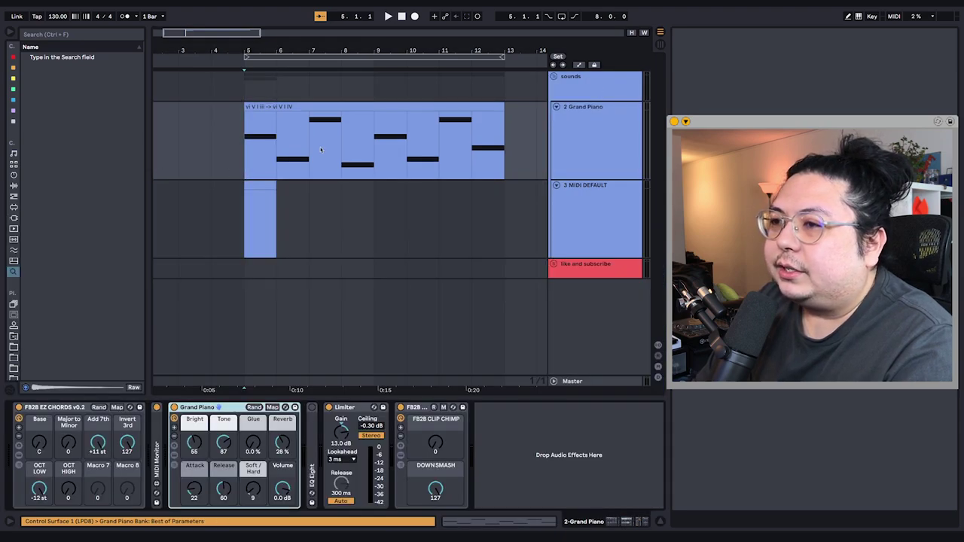
left_click(290, 123)
left_click(292, 109)
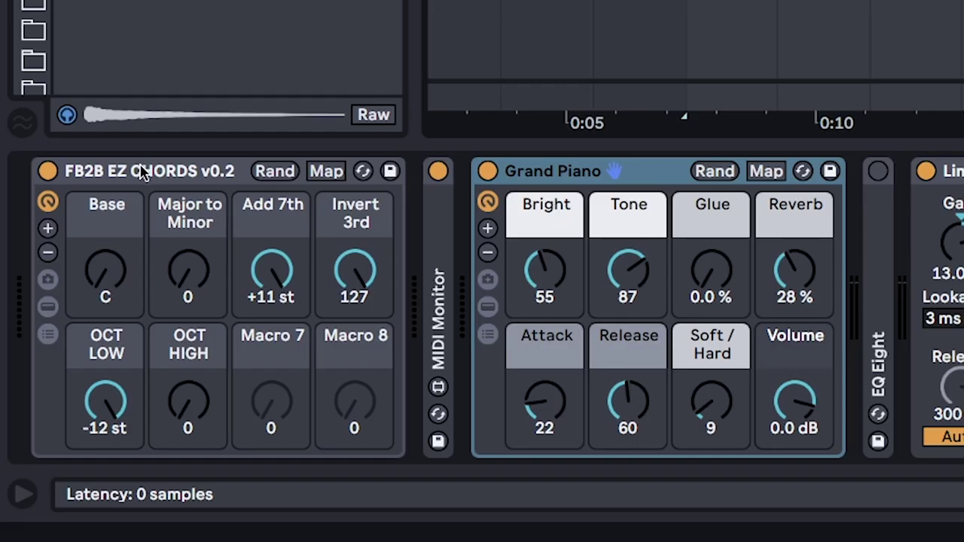
left_click(89, 407)
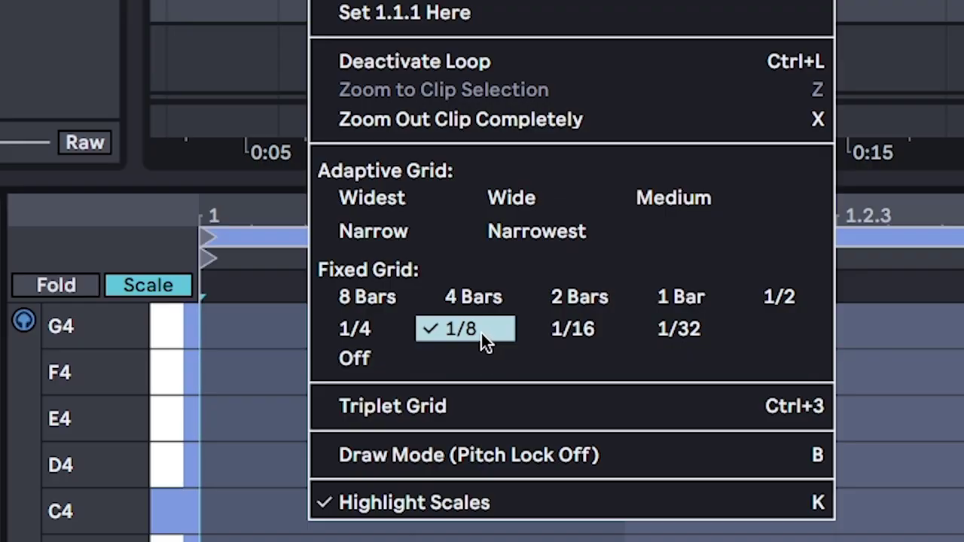
Set the note grid to a fixed 1/8 and fill the one-bar melody clip with alternating D4 and C4 eighth notes
left_click(372, 155)
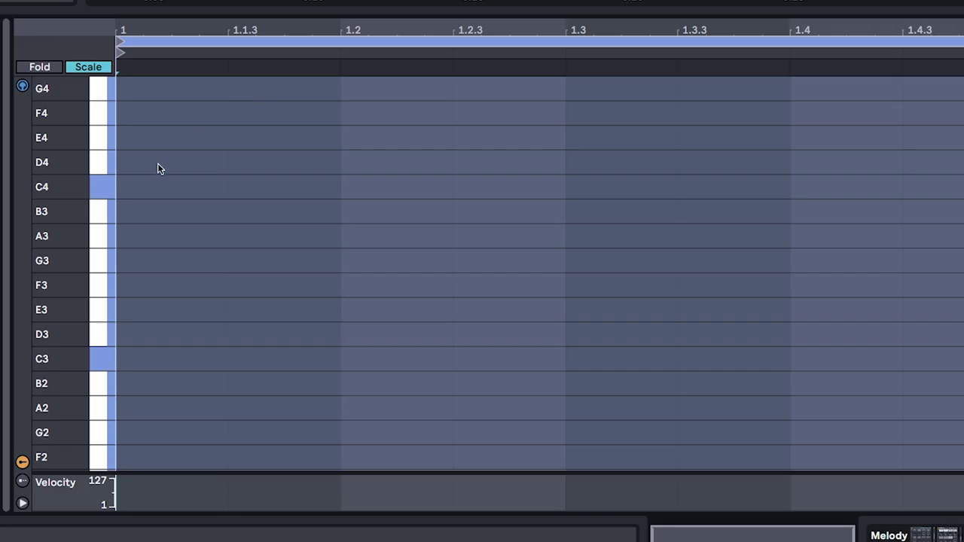
left_click(149, 163)
left_click(287, 186)
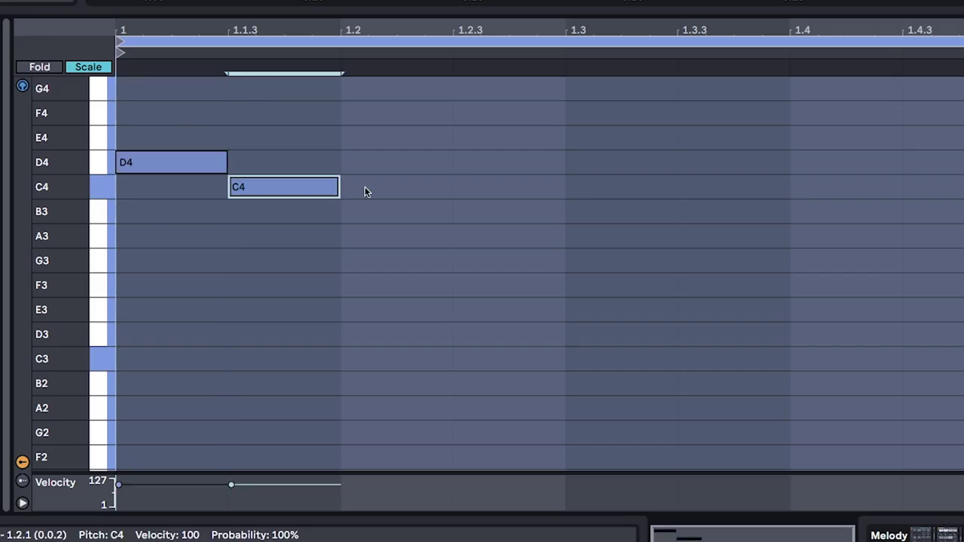
left_click(395, 162)
left_click(527, 187)
left_click(618, 163)
left_click(734, 187)
left_click(843, 163)
left_click(933, 188)
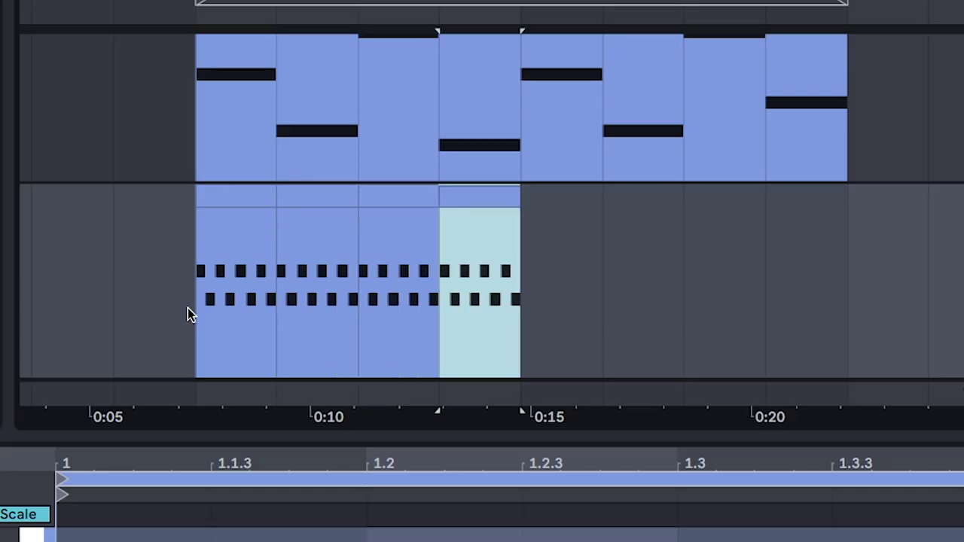
Fill bars 5 to 8 of the Melody track with copies of the one-bar clip and loop that four-bar range
left_click_drag(265, 303, 520, 303)
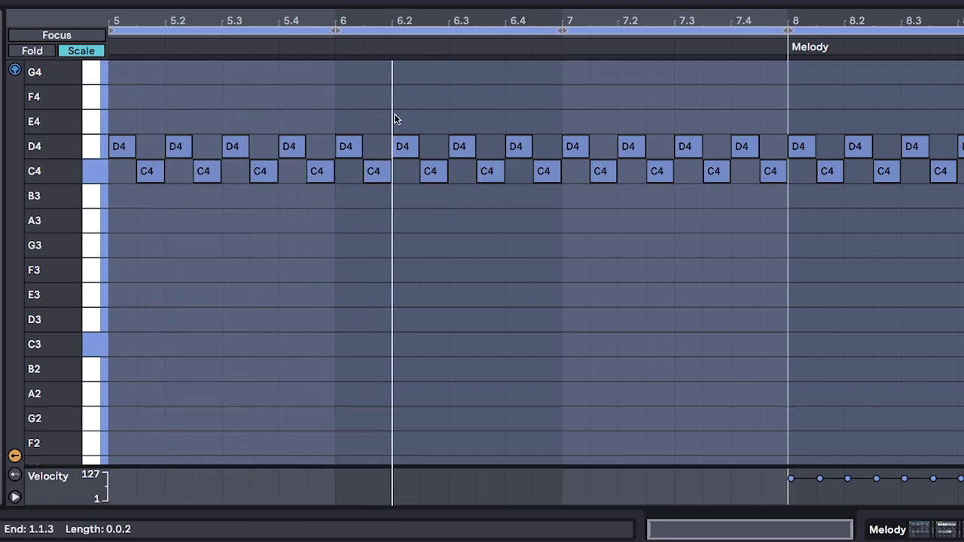
scroll(403, 113, "up", 3)
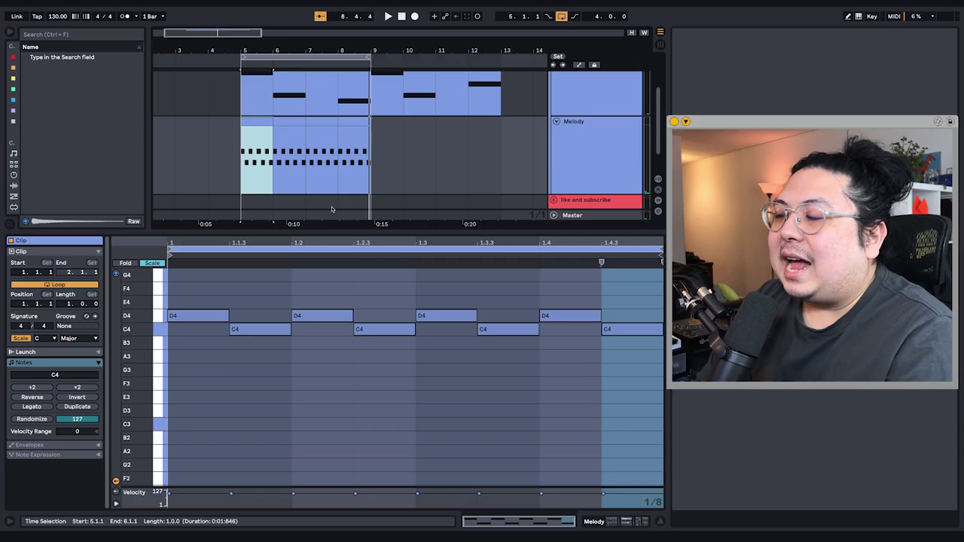
left_click(242, 186)
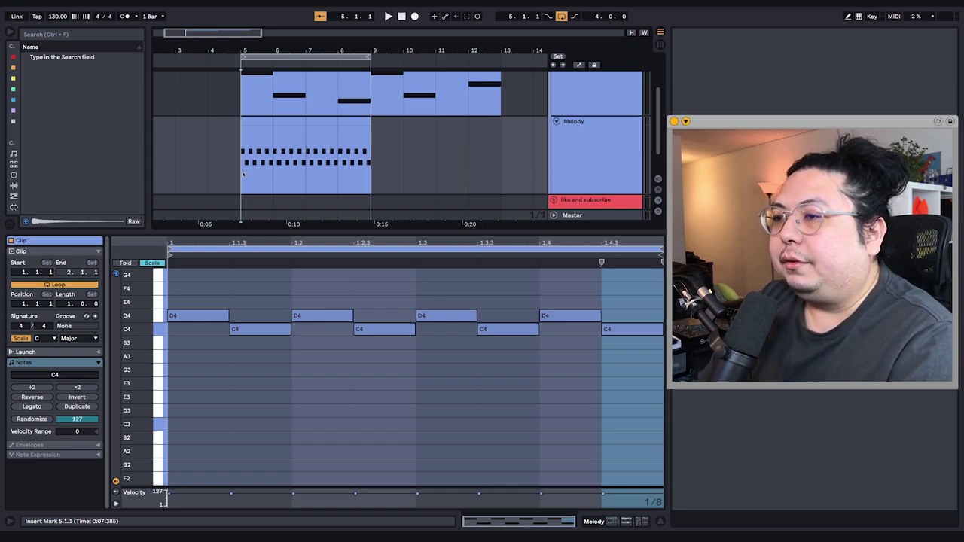
Look through the four one-bar melody clips one after another, ending on the clip in bar 8
left_click(259, 121)
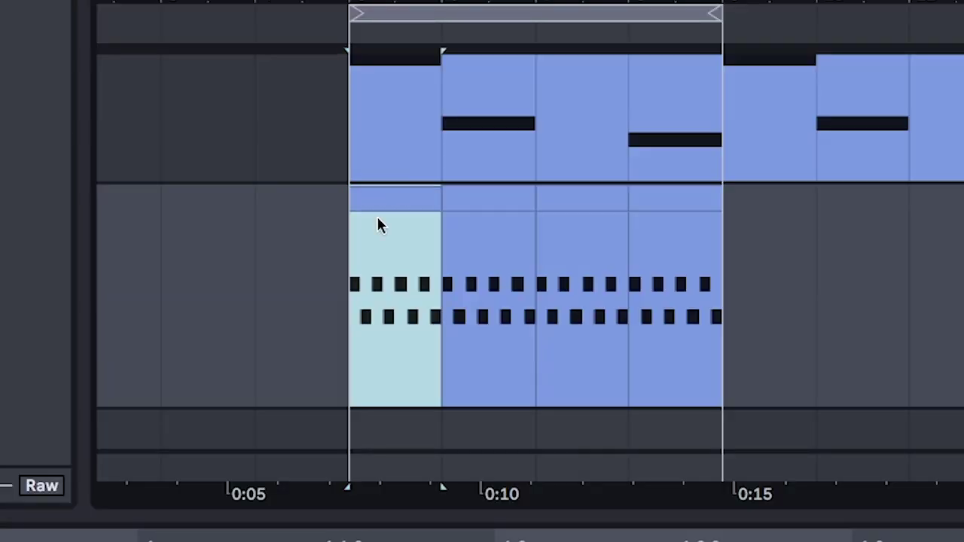
left_click(241, 241)
left_click(378, 203)
left_click(524, 223)
left_click(574, 203)
left_click(403, 202)
left_click(508, 201)
left_click(587, 202)
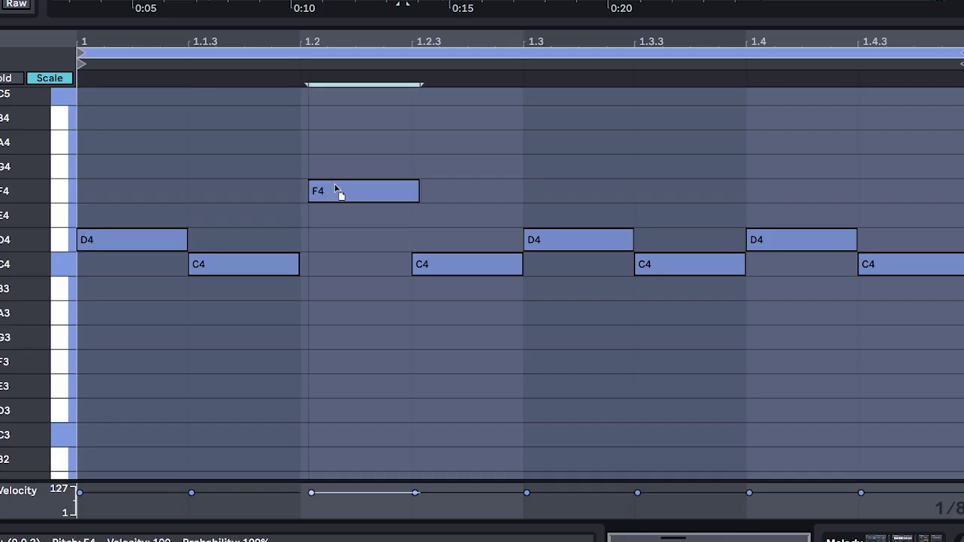
In the bar 8 melody clip, raise the D4 notes on beats 2, 3 and 4 to F4, E4 and G4 respectively
left_click(328, 191)
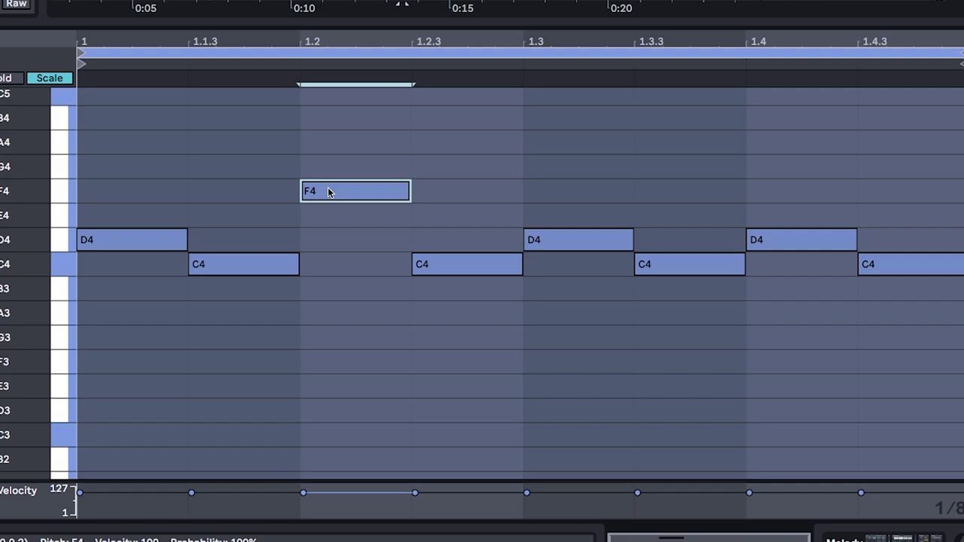
left_click_drag(537, 240, 537, 215)
left_click_drag(775, 245, 773, 173)
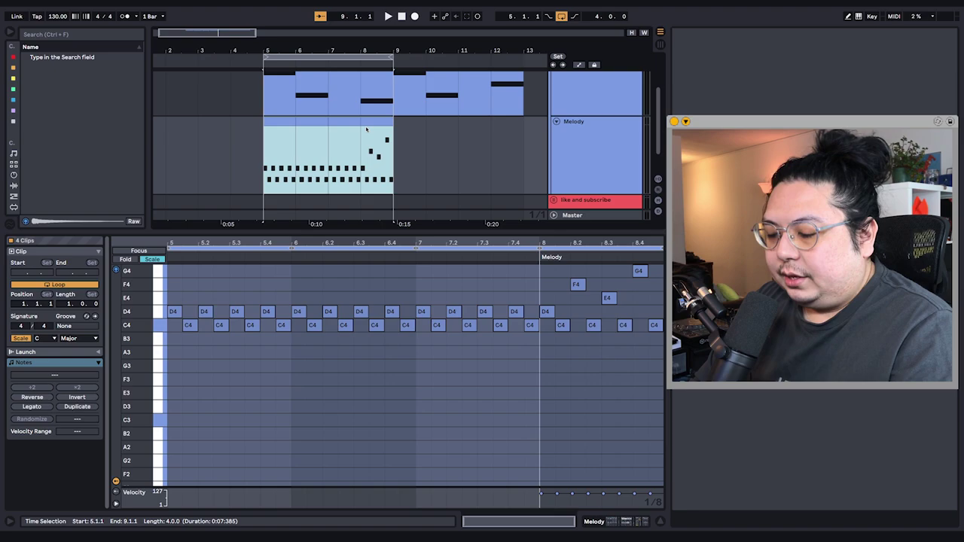
Duplicate the four-bar melody into bars 9 to 12 and extend the arrangement loop to all eight bars
left_click_drag(391, 162, 520, 162)
scroll(265, 146, "down", 3)
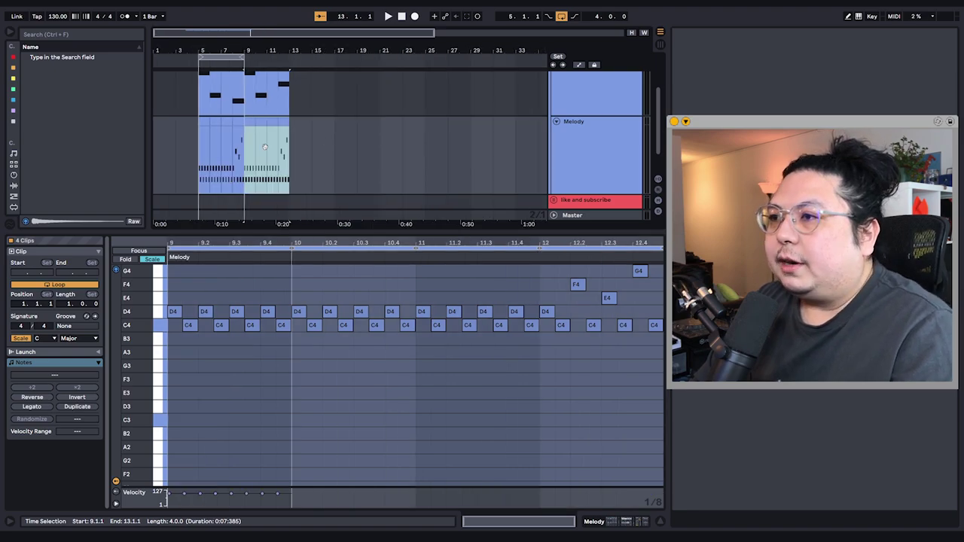
scroll(265, 147, "down", 1)
left_click_drag(241, 58, 288, 59)
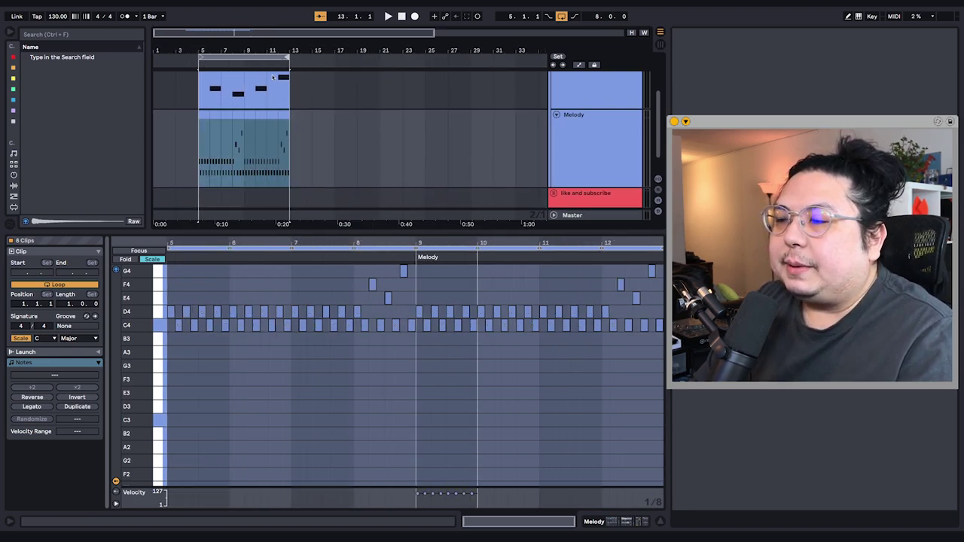
Play the eight-bar loop from bar 5 with chords and melody together
left_click(199, 144)
key("space")
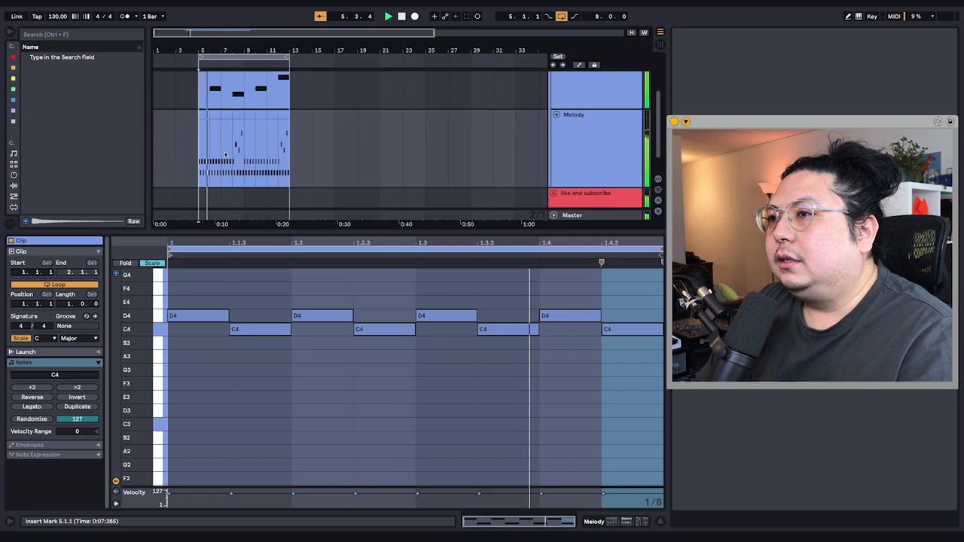
Listen to the looped chords and melody through bar 8, and stop playback
left_click_drag(225, 154, 233, 167)
left_click_drag(239, 229, 238, 361)
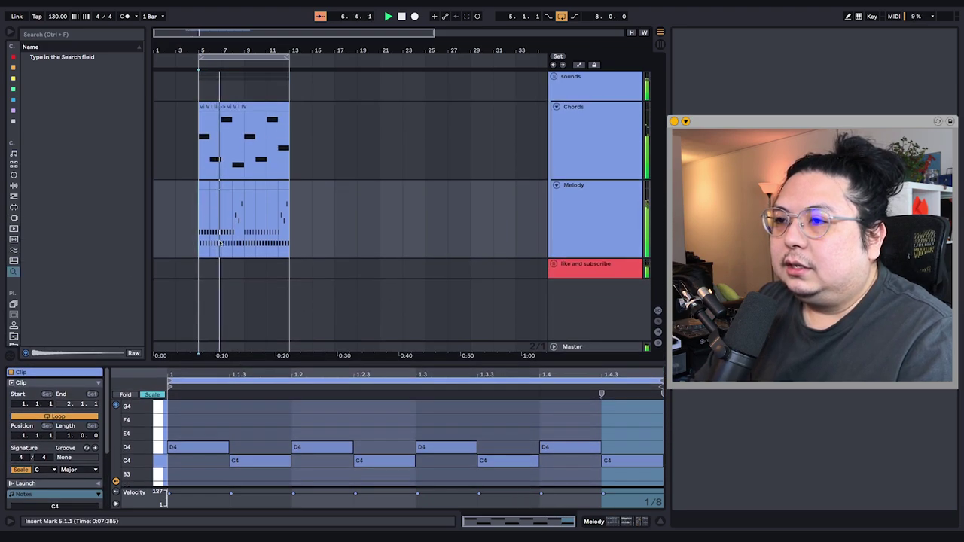
left_click(204, 184)
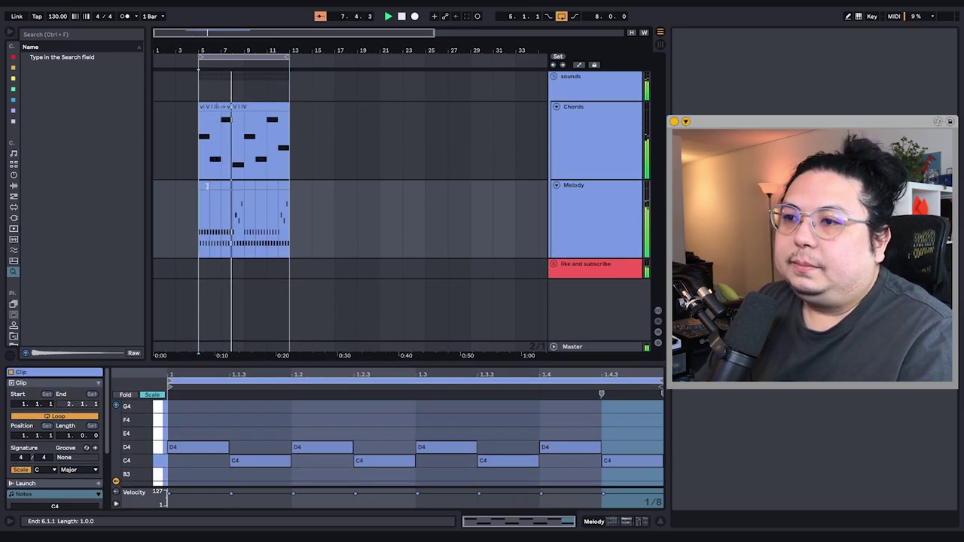
left_click(202, 192)
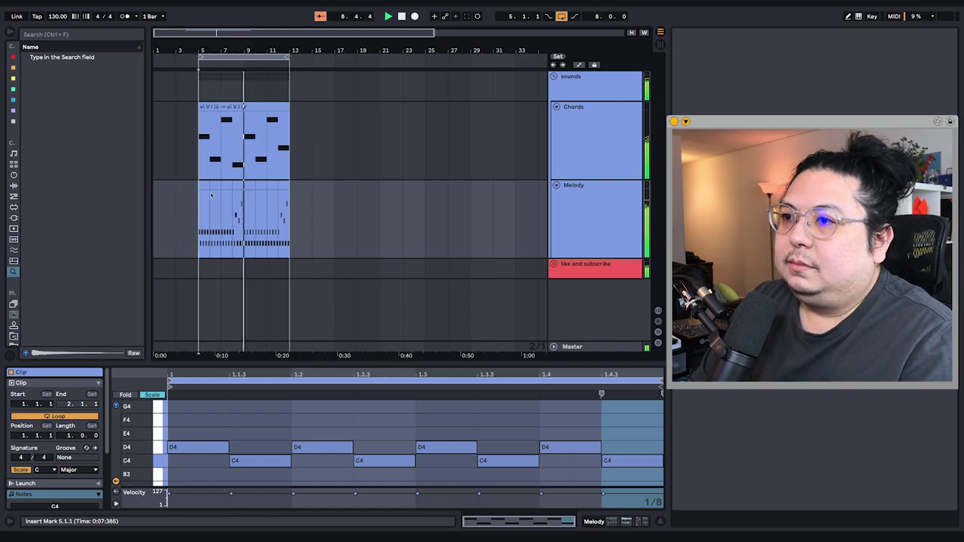
key("space")
In the bar 8 melody clip, lower the F4 note on beat 2 to D4 and play the clip
left_click(233, 225)
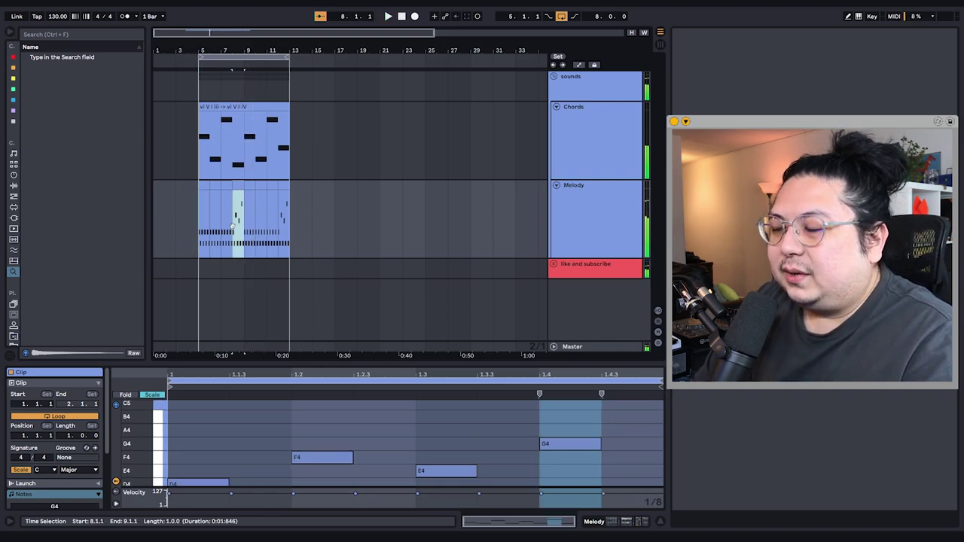
left_click_drag(373, 362, 373, 264)
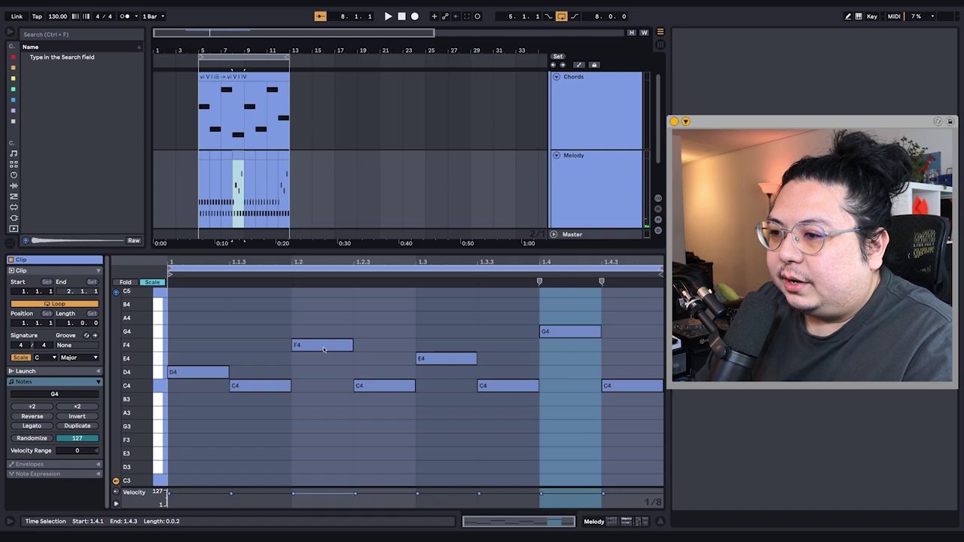
left_click_drag(318, 349, 319, 376)
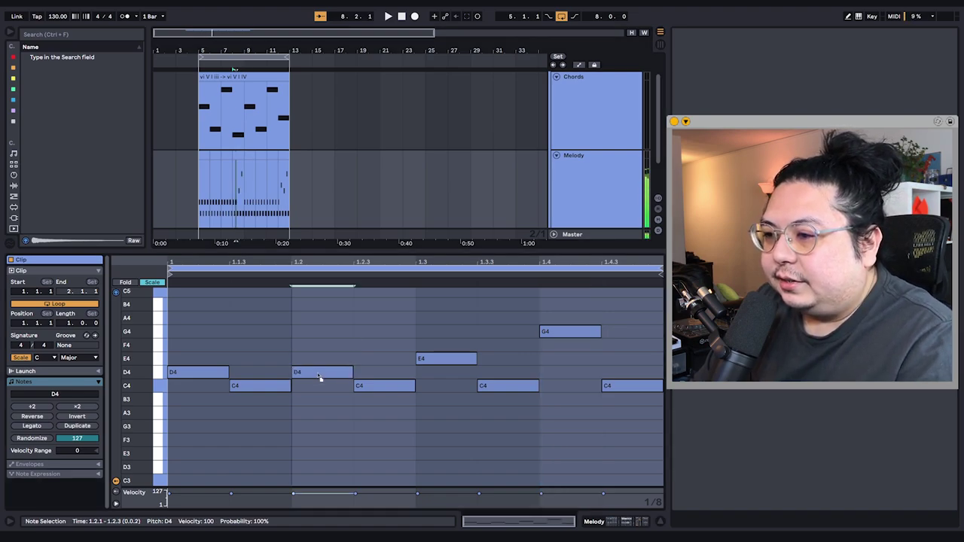
left_click(171, 355)
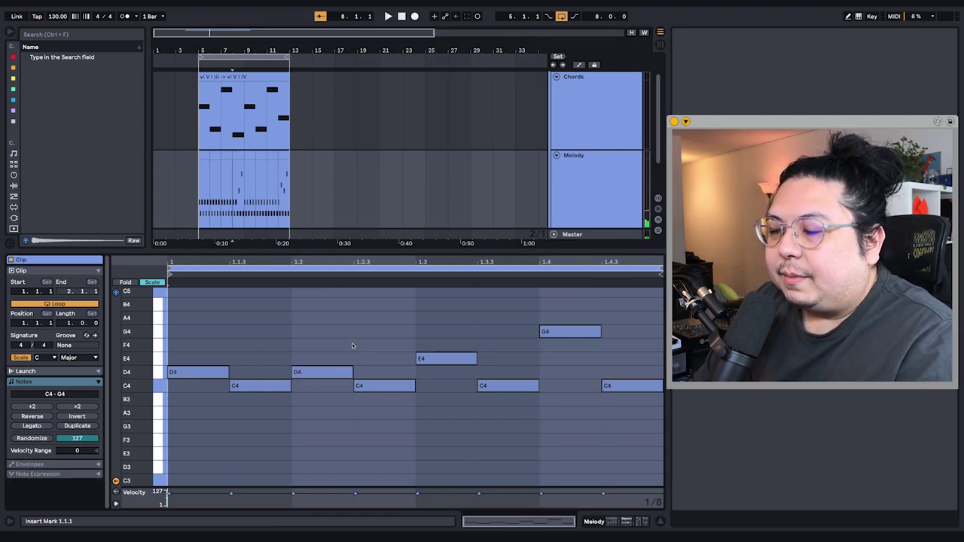
key("space")
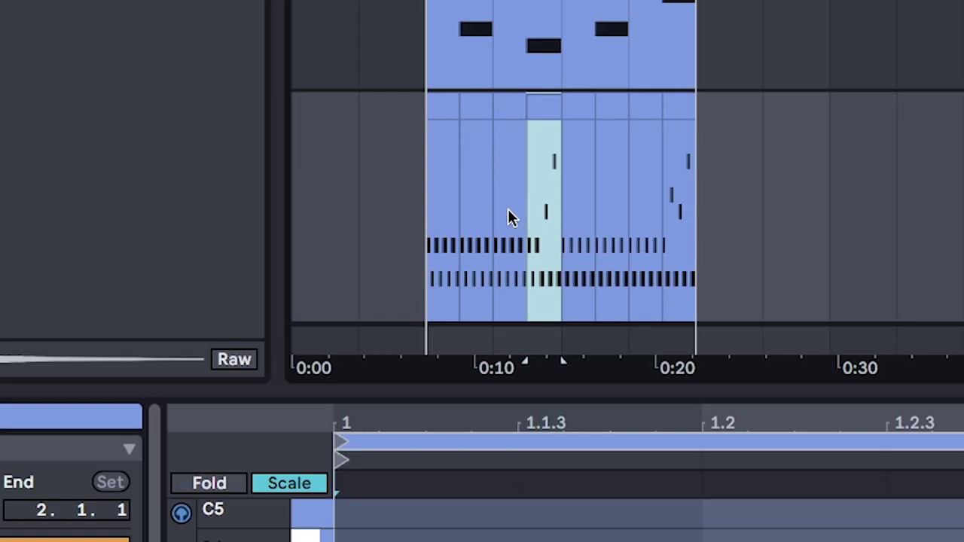
In the bar 8 melody clip, raise the beat 2 note to E4
scroll(228, 186, "down", 3)
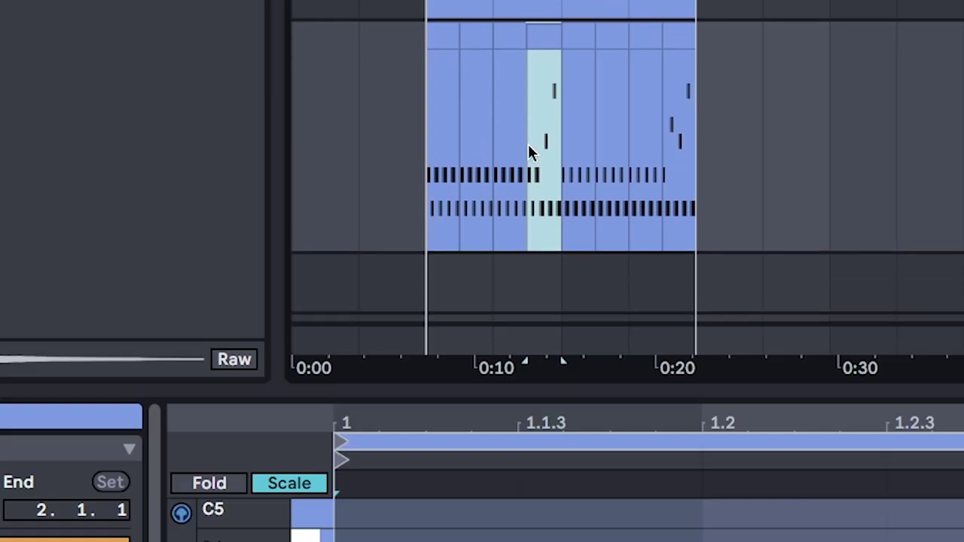
scroll(233, 172, "up", 5)
left_click_drag(291, 181, 332, 167)
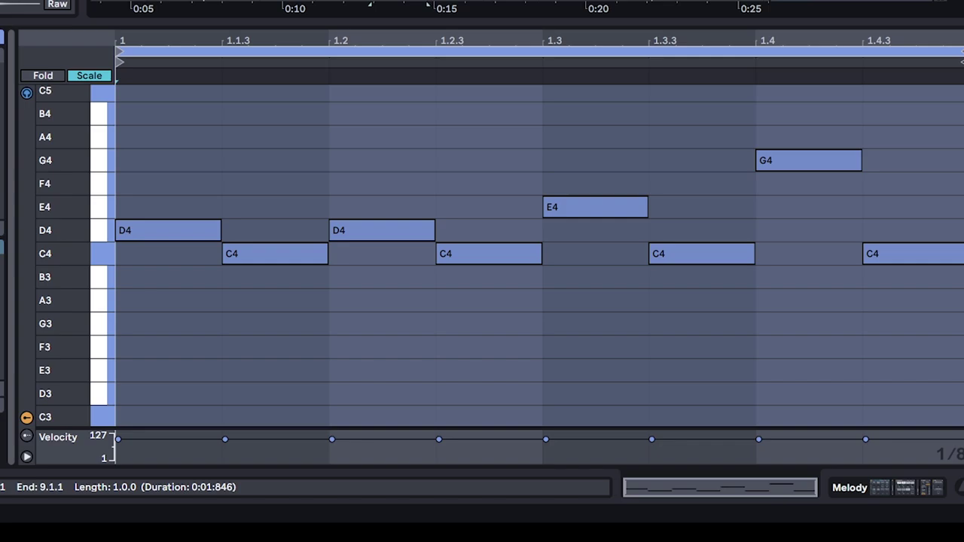
left_click_drag(346, 230, 346, 206)
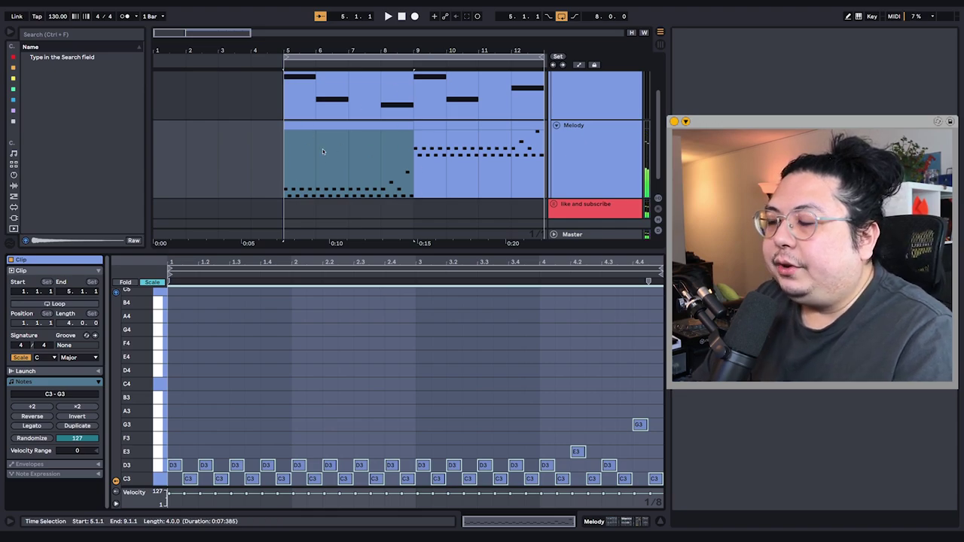
Play the loop from bar 5 and raise all notes of the bars 5 to 8 melody clip by one octave
scroll(359, 121, "down", 2)
left_click(311, 164)
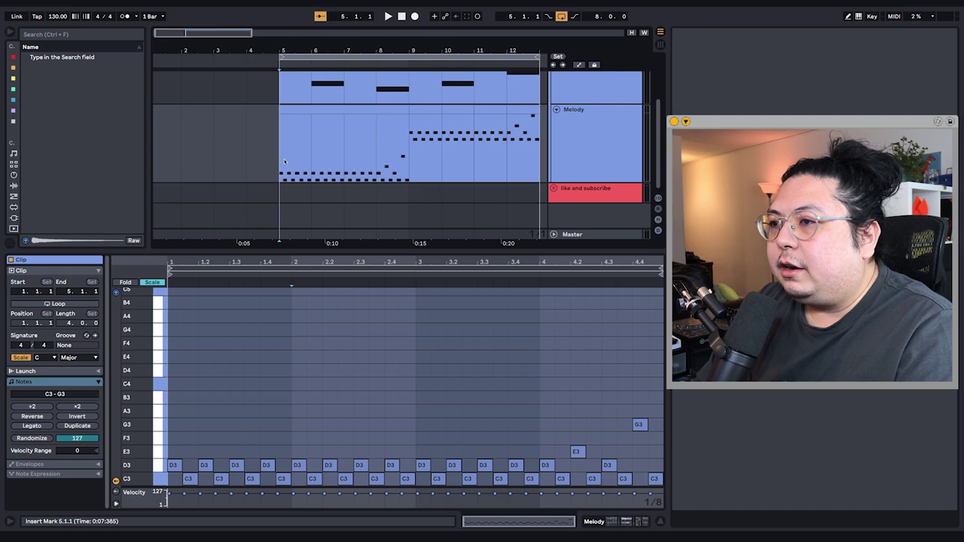
key("space")
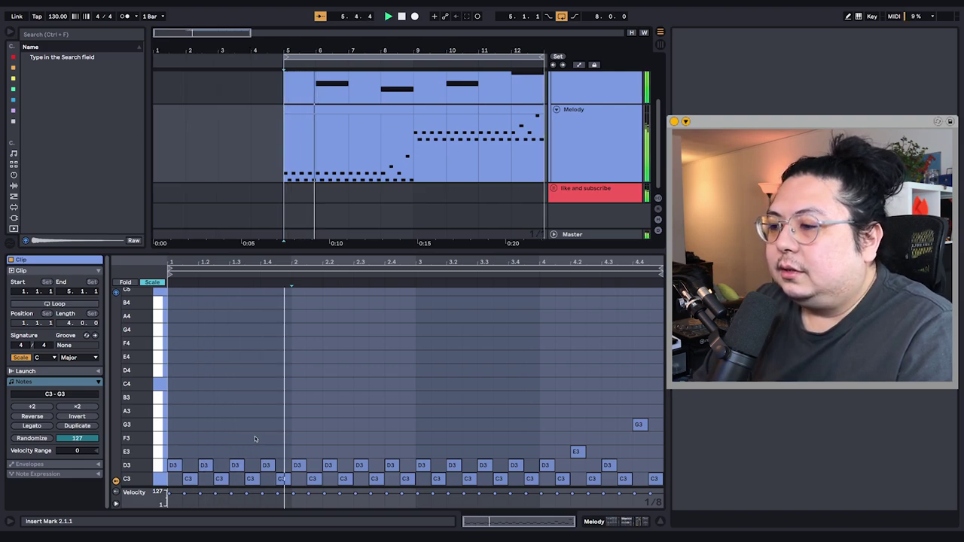
key("ctrl+a")
key("shift+Up")
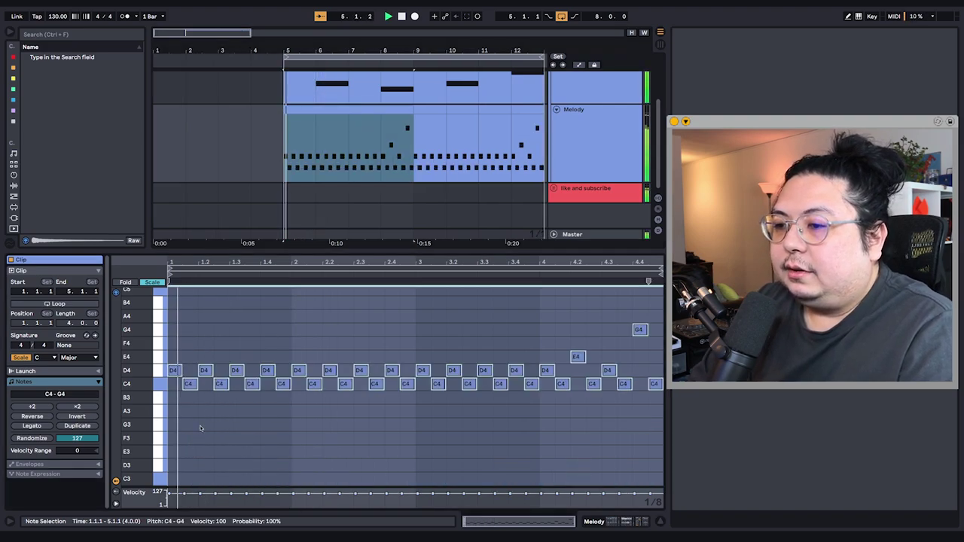
Lower all D4 notes in the first three bars of the melody clip to B3 and play the result
left_click_drag(177, 356, 559, 370)
left_click_drag(529, 345, 167, 368)
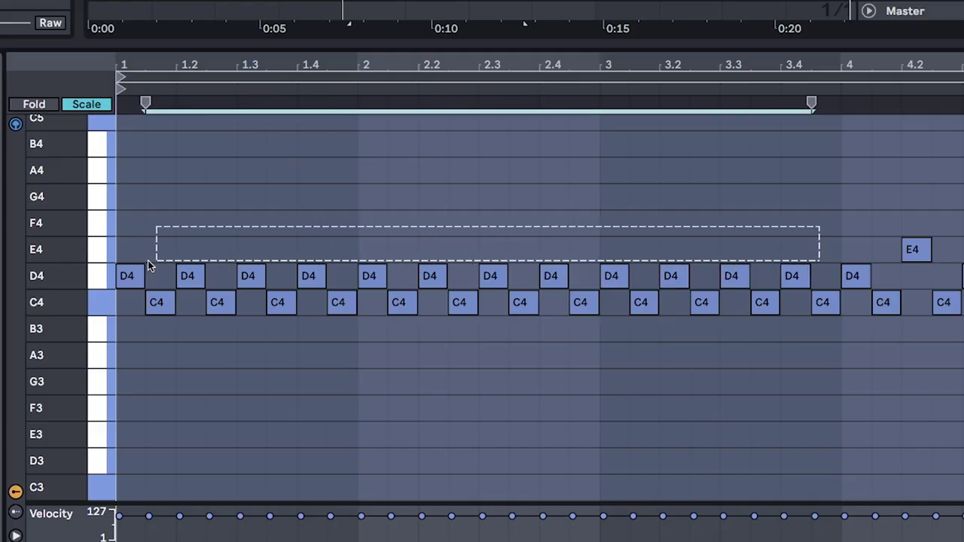
key("Down")
key("Down")
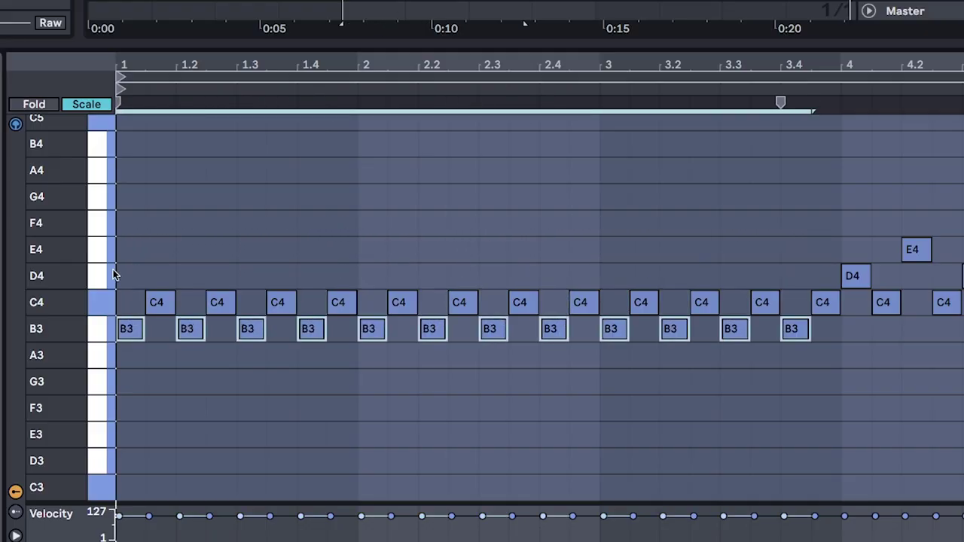
key("space")
left_click(266, 193)
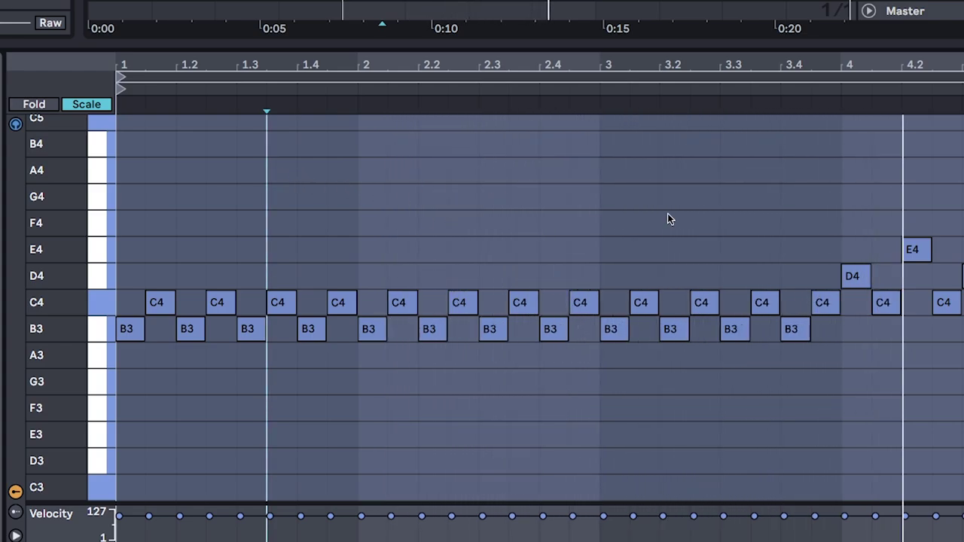
Lower the two remaining D4 notes in the melody clip's fourth bar to B3
left_click(859, 277)
left_click(843, 234, "shift")
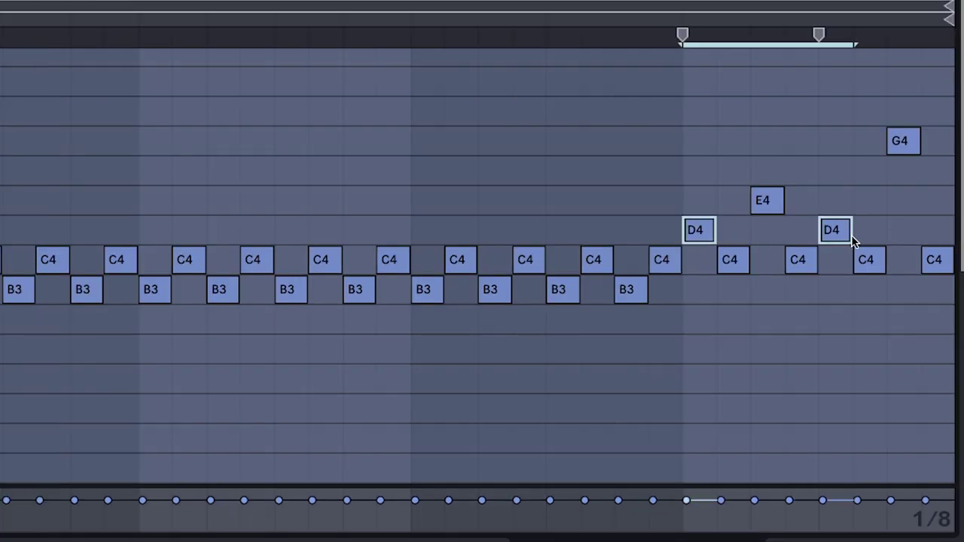
key("Down")
key("Down")
key("Down")
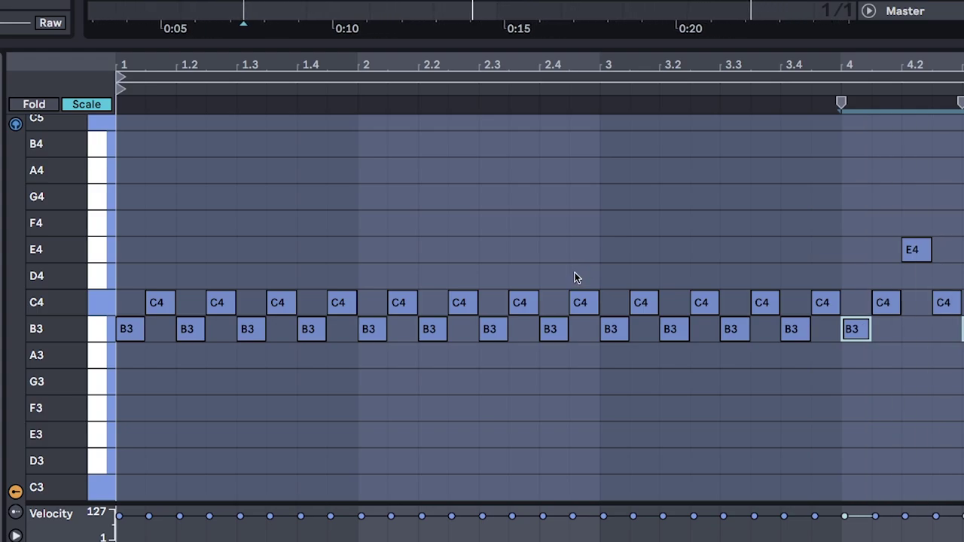
Try transposing the bars 5 to 8 melody clip down one octave and play it with the chords
scroll(267, 11, "down", 3)
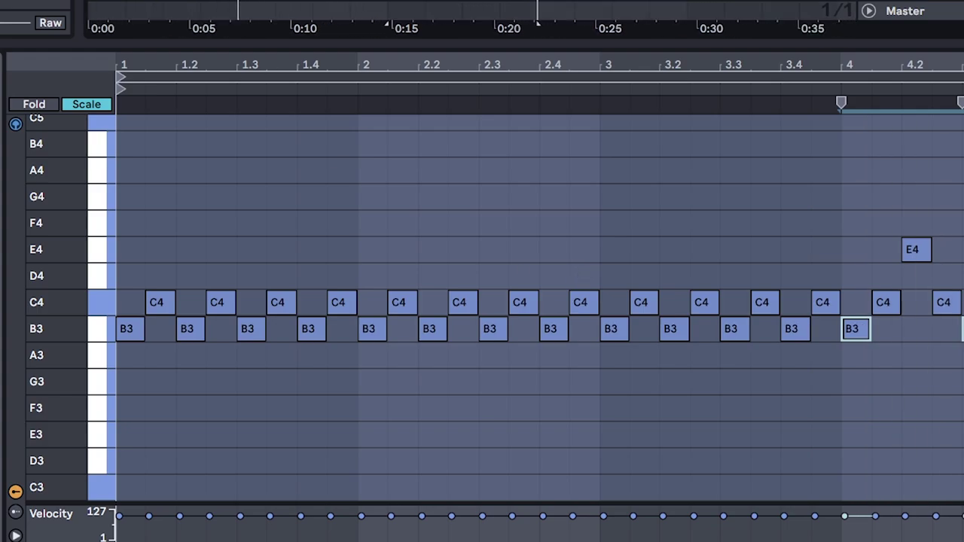
left_click(291, 264)
key("ctrl+a")
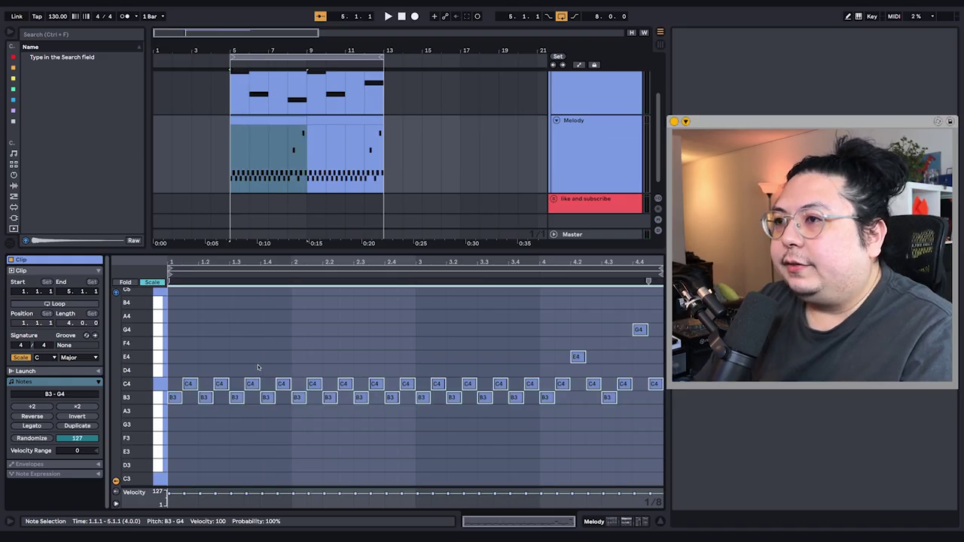
key("shift+Down")
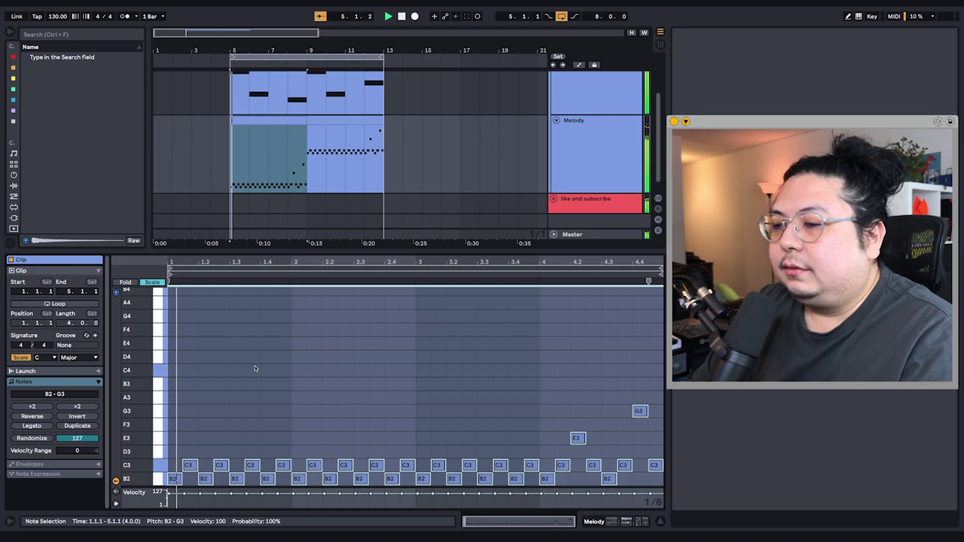
key("space")
scroll(271, 376, "down", 3)
key("space")
scroll(252, 107, "up", 3)
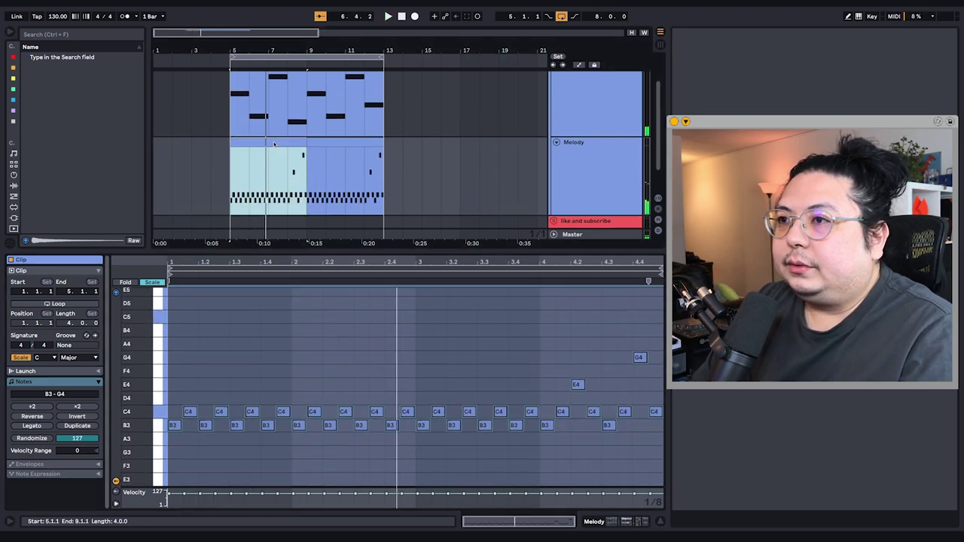
Try transposing the whole chord progression clip down one octave and play it with the melody
left_click(252, 107)
left_click(279, 346)
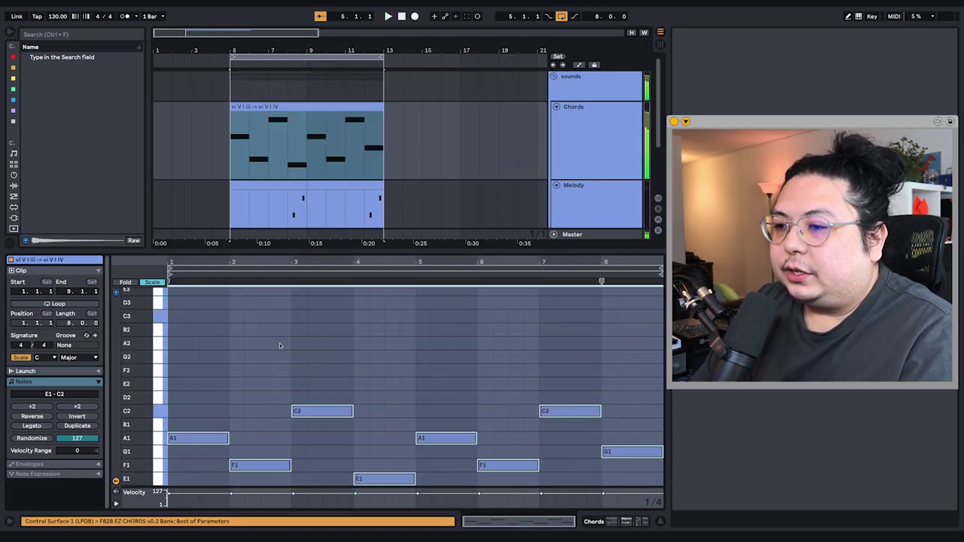
key("Down")
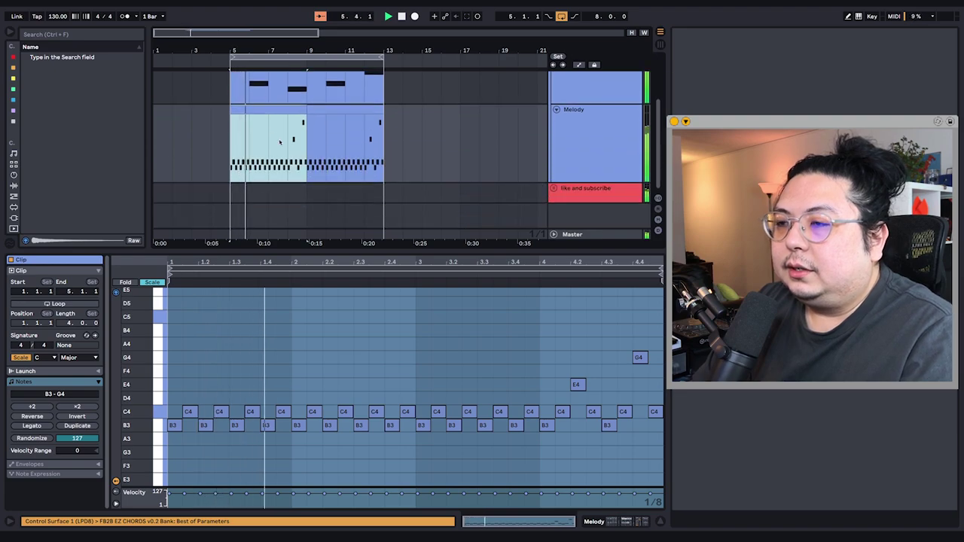
scroll(331, 151, "up", 2)
left_click(578, 132)
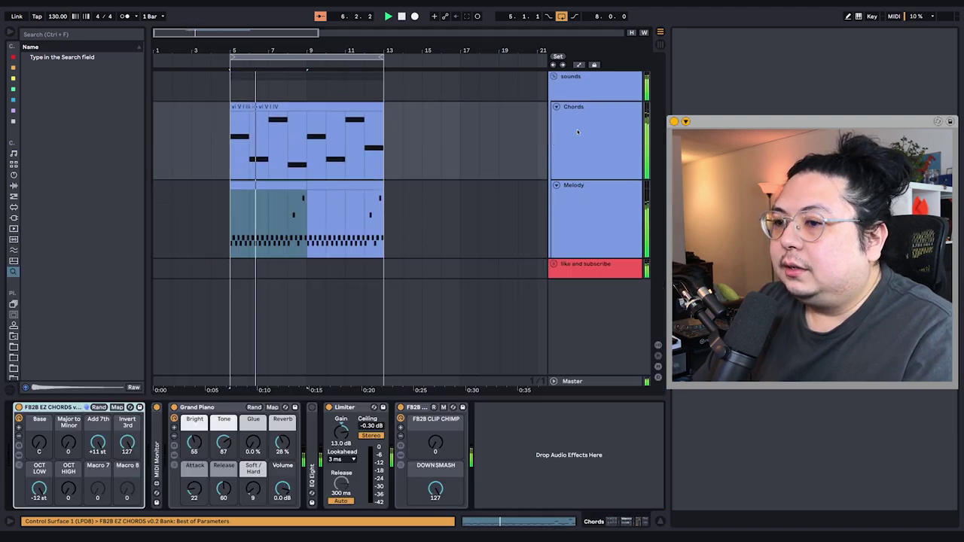
Raise the chord clip and the bars 5 to 8 melody clip by one octave each, and play them together
left_click(243, 186)
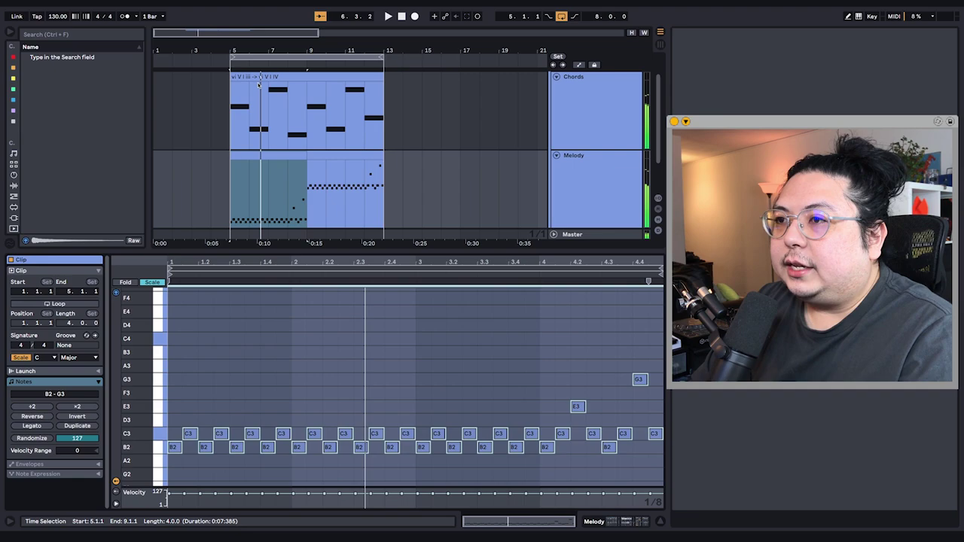
left_click(254, 77)
key("shift+Up")
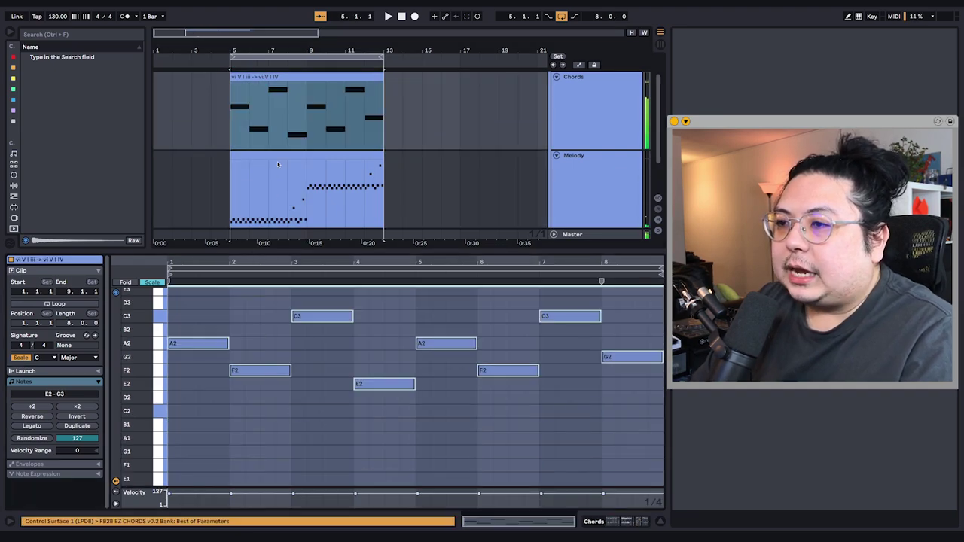
double_click(278, 164)
scroll(247, 158, "down", 1)
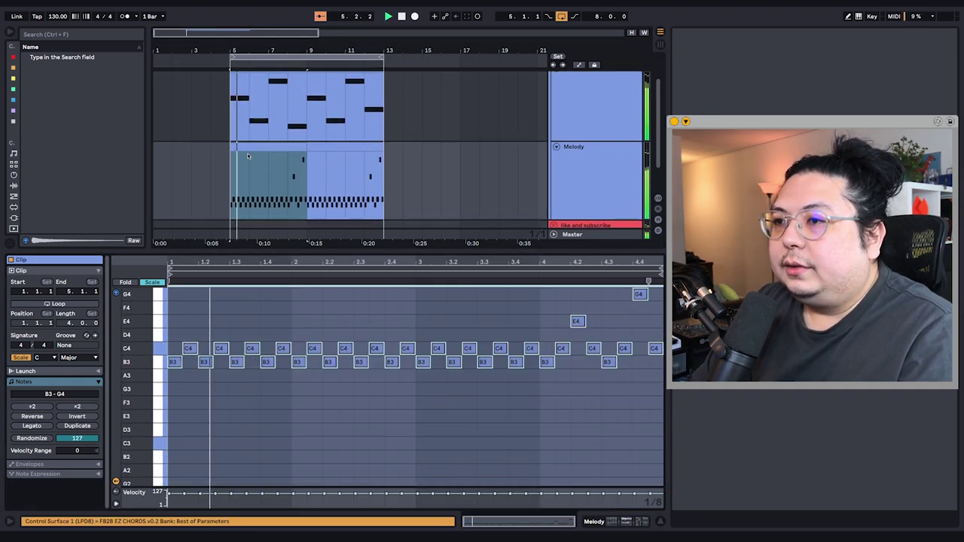
key("space")
Review the chord clip and the melody clip in turn and play the loop with both
scroll(244, 154, "up", 1)
scroll(245, 101, "up", 1)
left_click(245, 101)
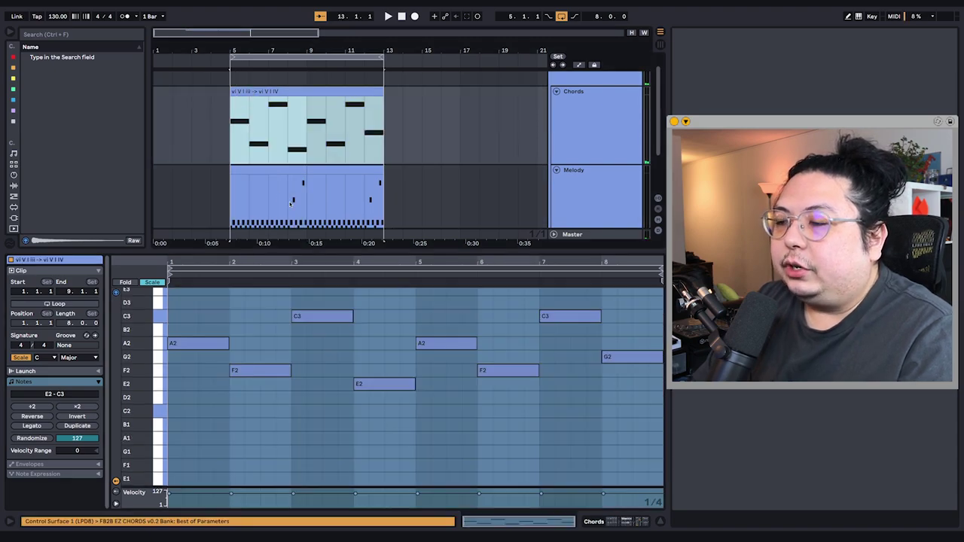
left_click_drag(235, 151, 301, 192)
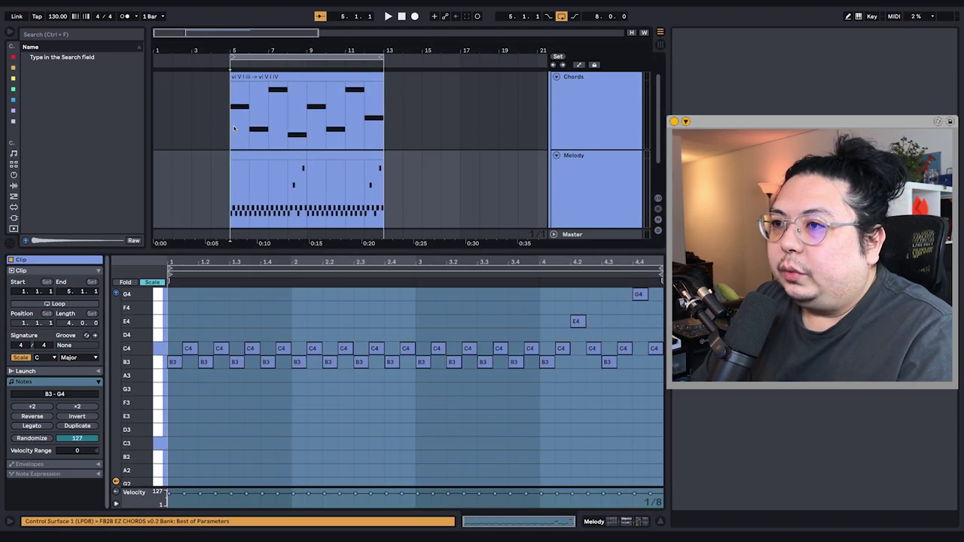
left_click_drag(235, 133, 307, 202)
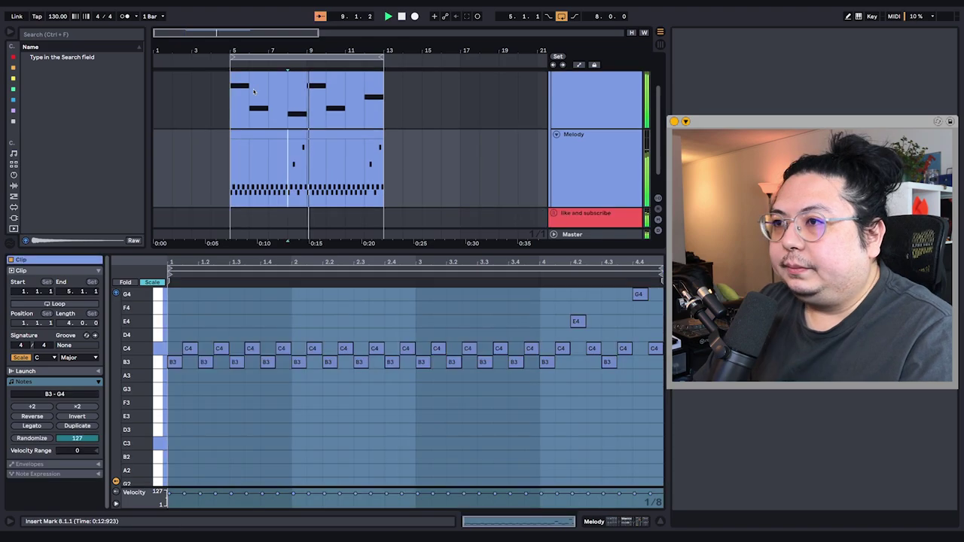
Show the chord clip and both melody clips together in the note editor and compare the registers of their notes
left_click(265, 107)
left_click(385, 191, "shift")
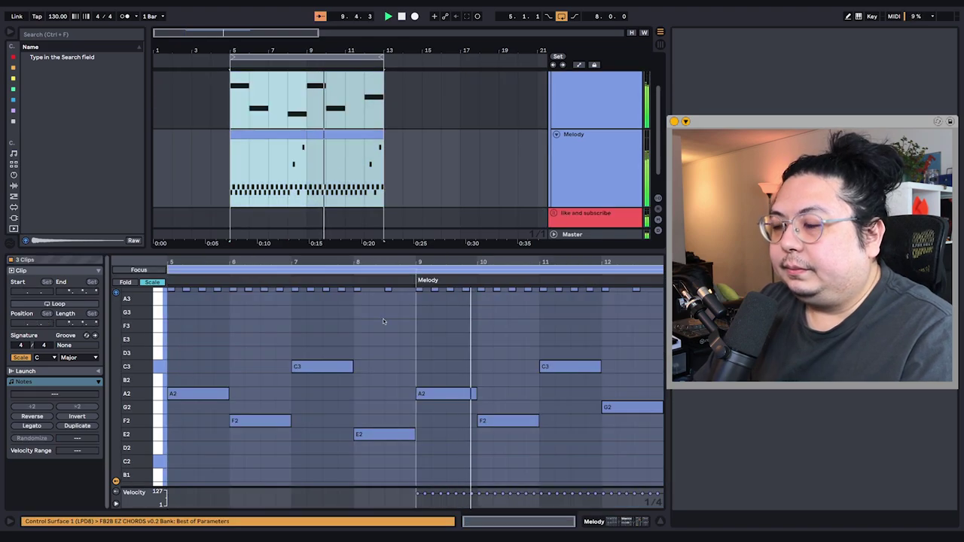
scroll(386, 352, "up", 3)
scroll(249, 339, "up", 3)
scroll(281, 337, "down", 3)
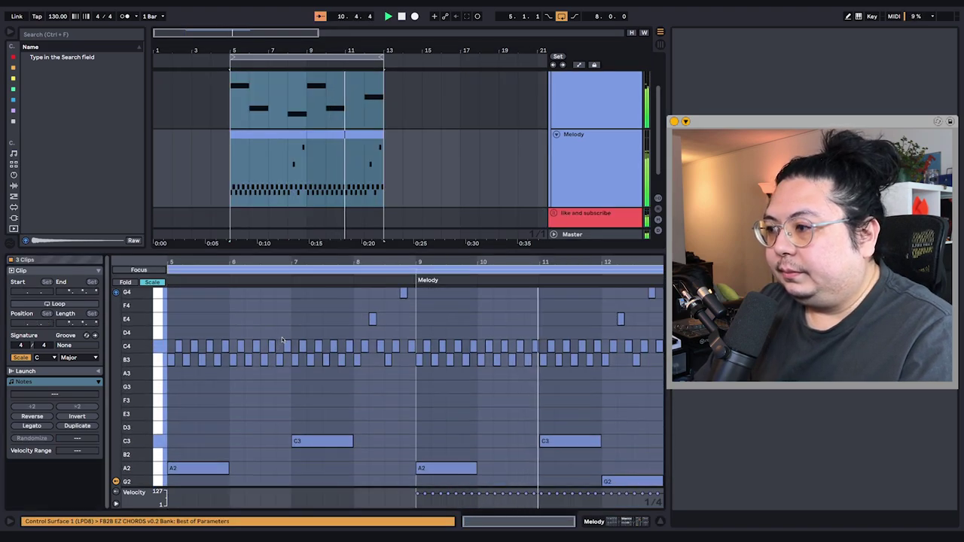
scroll(328, 333, "up", 2)
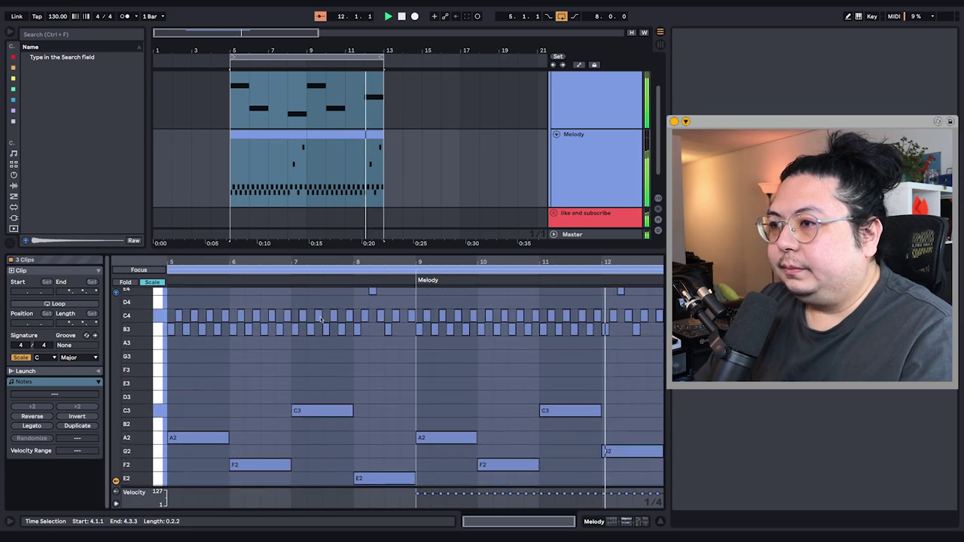
Set the project tempo to 150 BPM
scroll(251, 164, "up", 2)
scroll(250, 164, "down", 1)
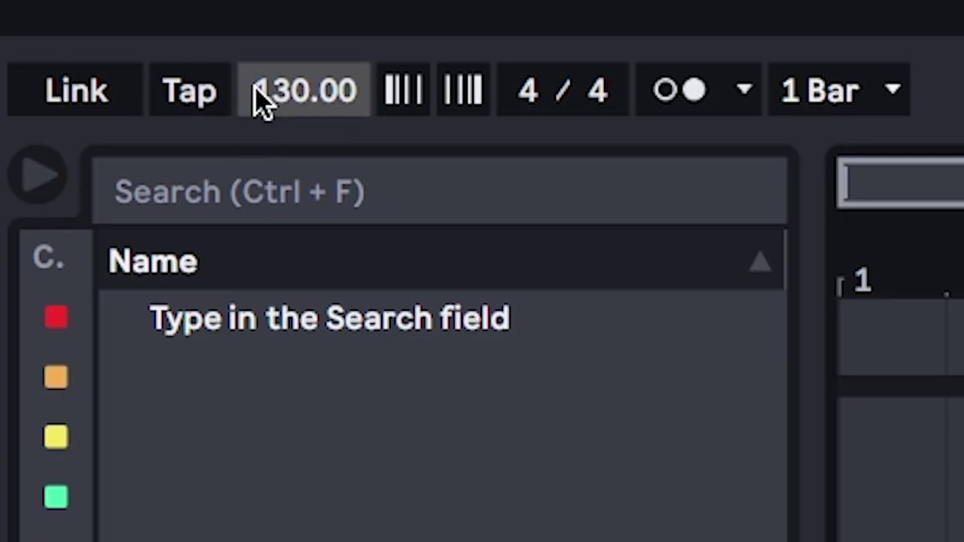
type("150")
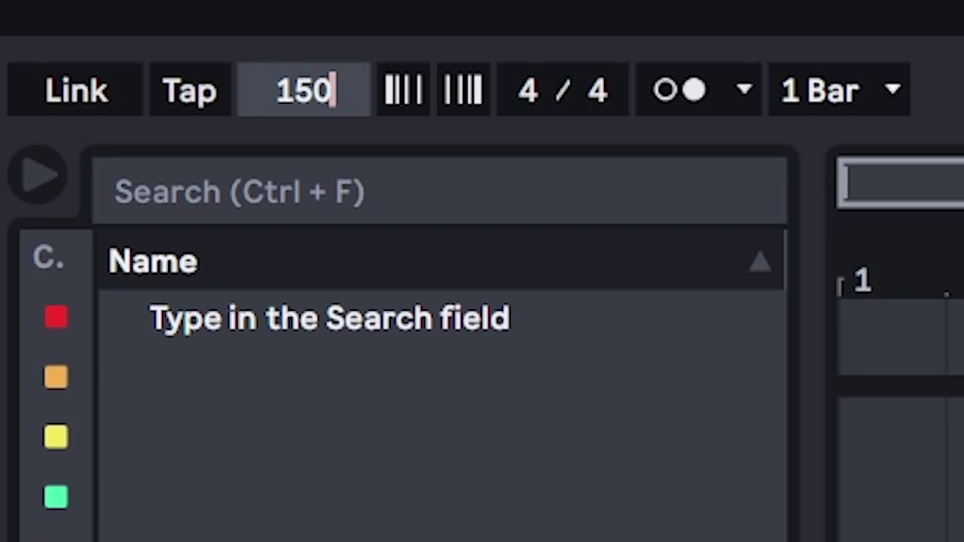
key("Return")
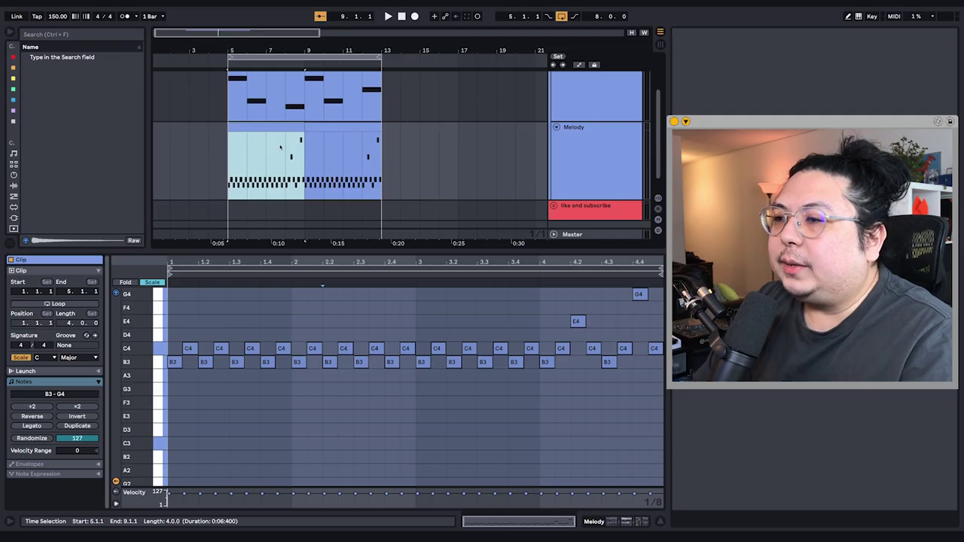
Duplicate the eight-bar chord progression and both four-bar melody clips so that they repeat from bar 13
left_click(320, 127, "shift")
left_click_drag(230, 98, 388, 97)
key("ctrl+d")
left_click(293, 158)
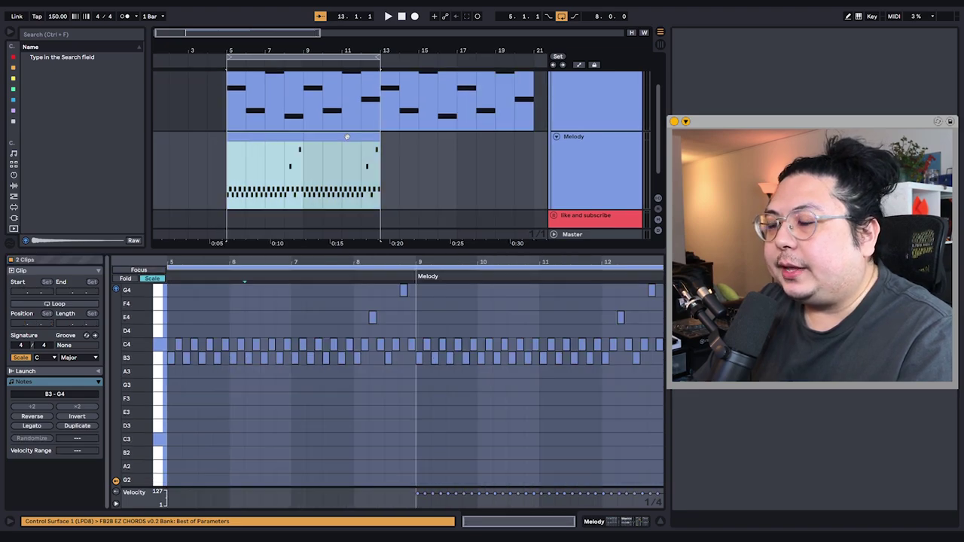
key("ctrl+d")
left_click_drag(256, 158, 257, 177)
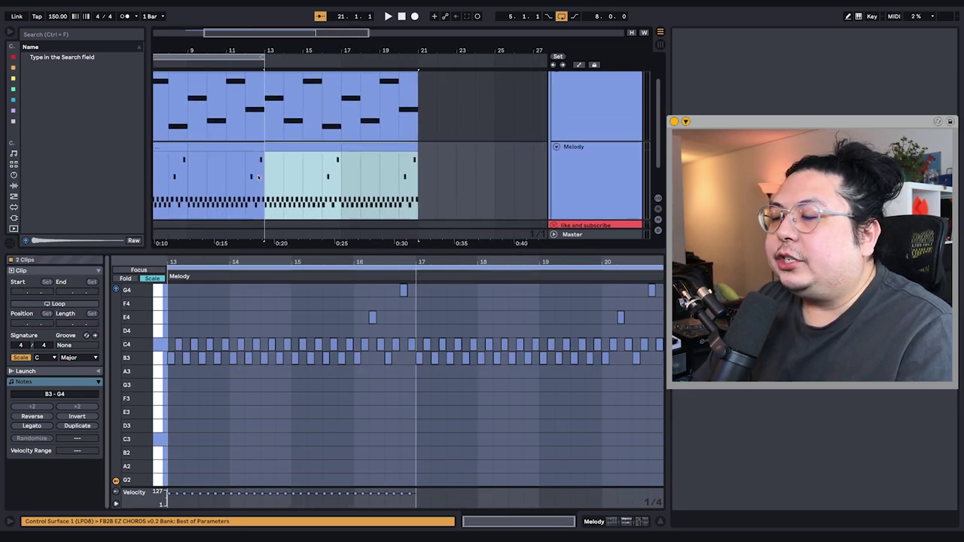
Loop the duplicated section from bar 13 to 21 and raise two melody notes in bar 14
left_click(259, 178)
left_click_drag(241, 57, 395, 57)
left_click_drag(271, 197, 315, 199)
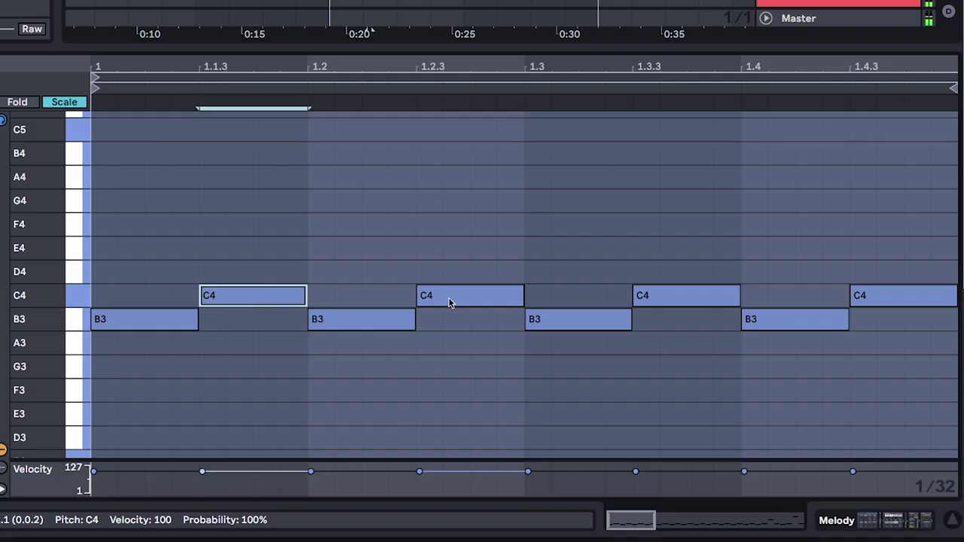
left_click_drag(447, 304, 447, 272)
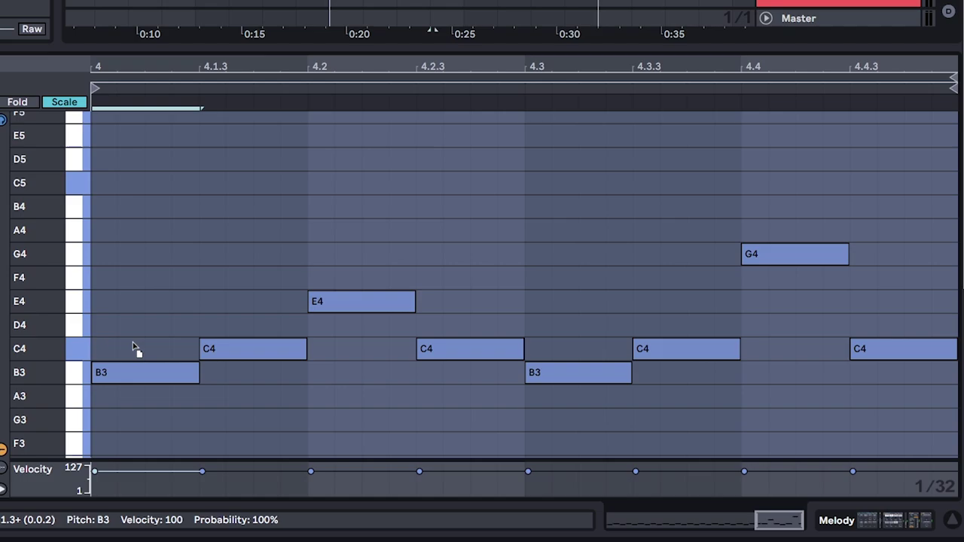
In melody bar 16, move the first note to C5 and extend it to beat 2, raise the beat 2 note to G4, and play it
left_click_drag(134, 346, 151, 159)
left_click_drag(199, 160, 290, 186)
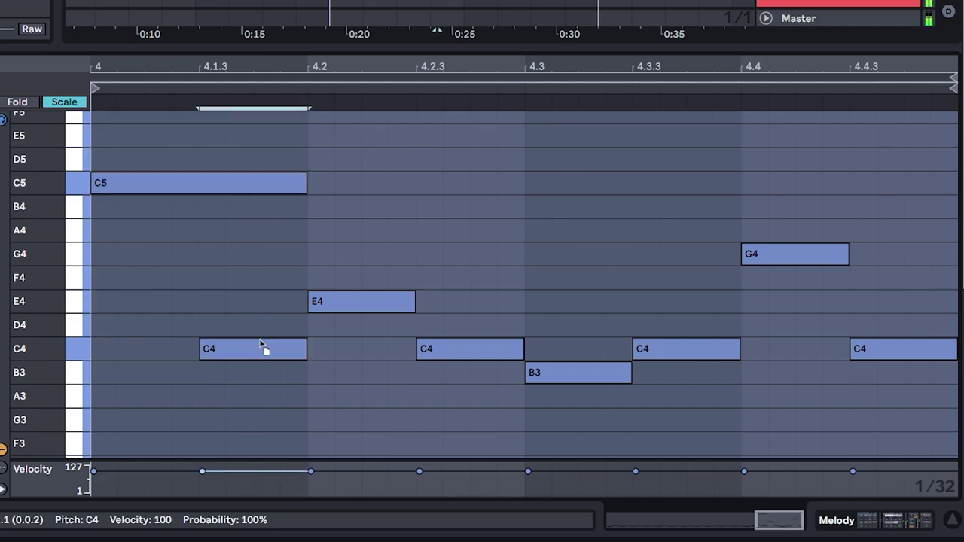
left_click_drag(265, 345, 358, 271)
left_click(339, 308)
key("Delete")
key("space")
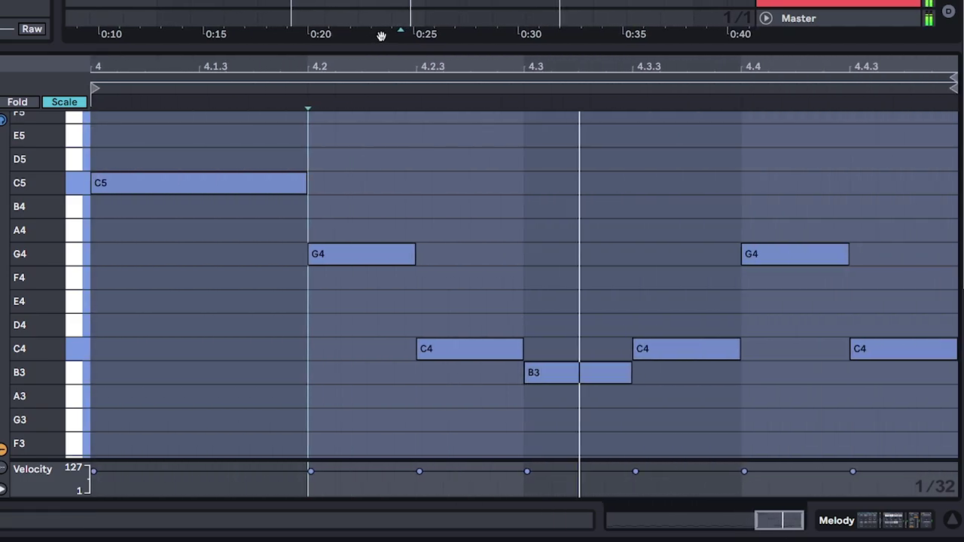
Rework bar 16 of the melody into C5, B4, D4, a longer E4, G4 and C4 while playing it
left_click_drag(606, 256, 477, 207)
key("space")
key("space")
key("space")
left_click_drag(525, 185, 414, 186)
left_click_drag(491, 208, 464, 207)
left_click_drag(701, 352, 593, 374)
left_click_drag(760, 371, 652, 325)
left_click_drag(866, 349, 763, 275)
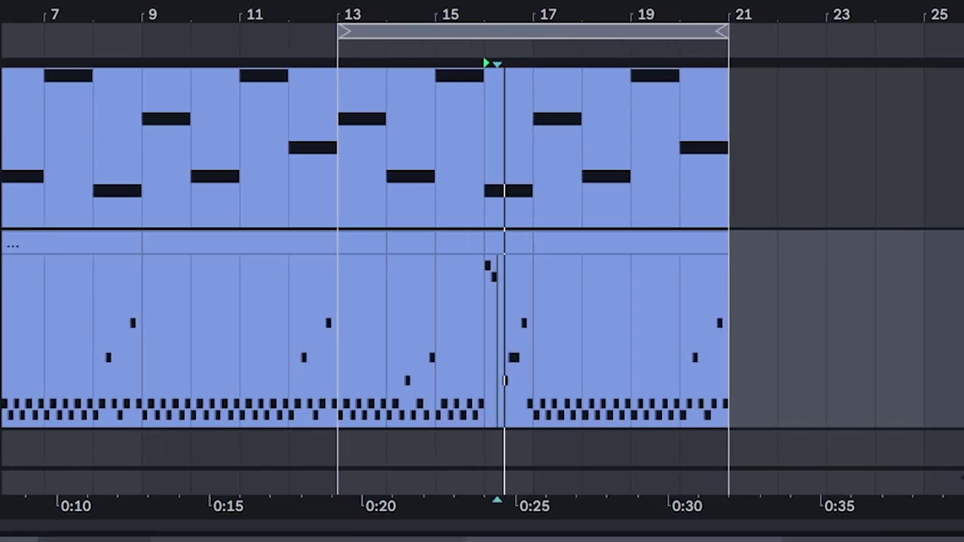
Set the loop to bars 13 to 16 and play the edited melody with the chords
key("super+l")
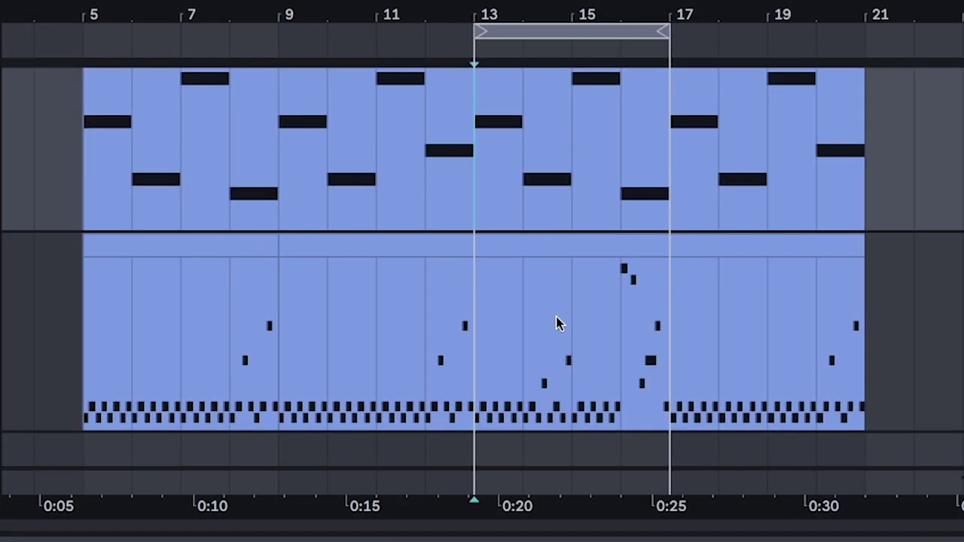
key("space")
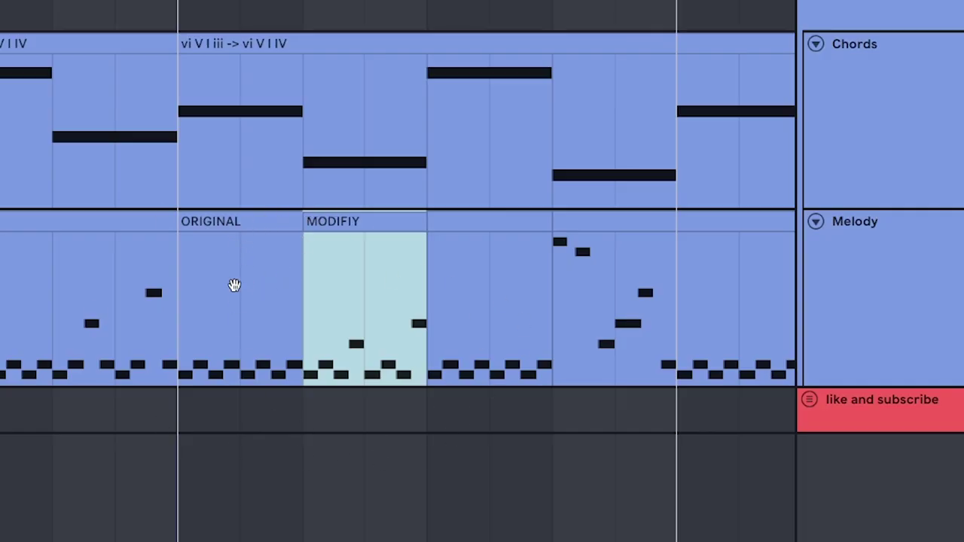
Compare the ORIGINAL and MODIFIY melody clips and name the bar 15 clip CLONE
scroll(235, 285, "left", 2)
left_click(272, 226)
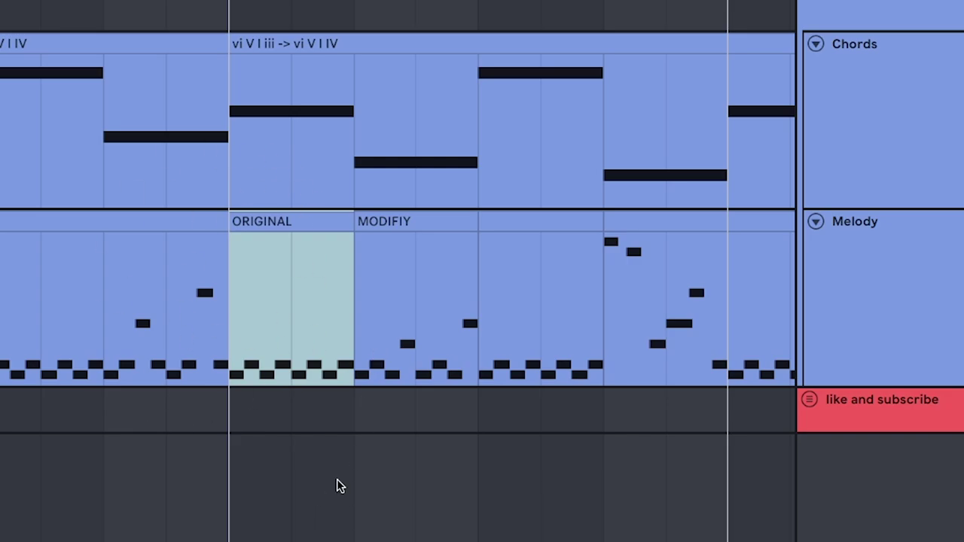
scroll(302, 323, "right", 3)
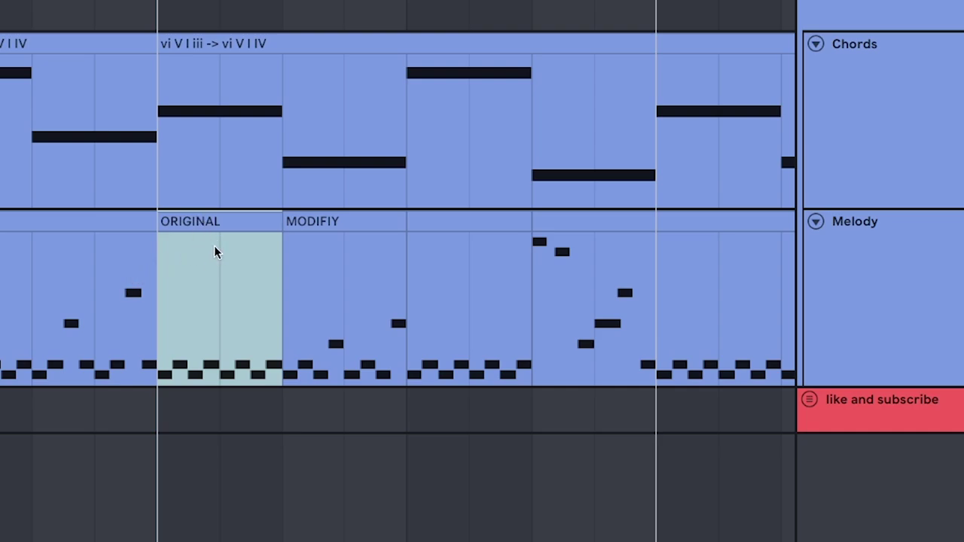
left_click(322, 218)
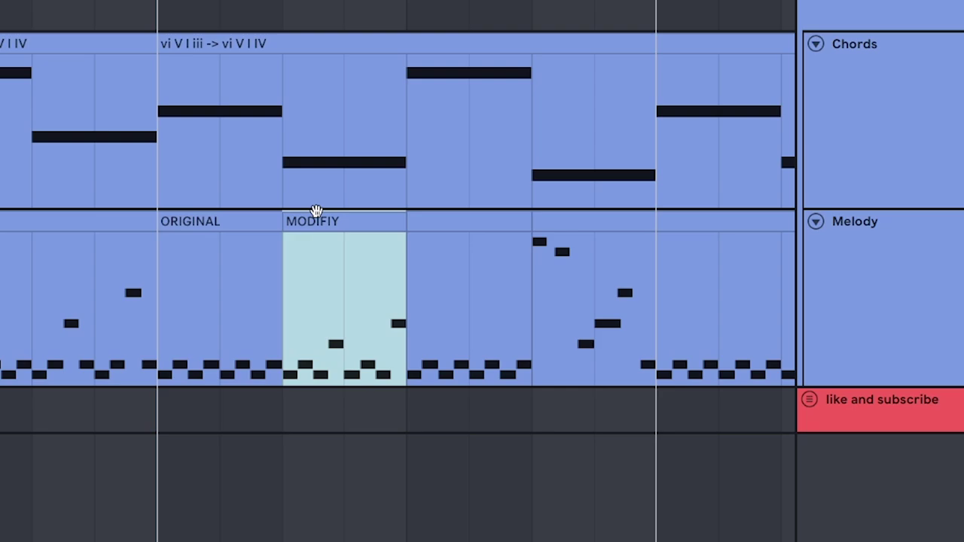
scroll(306, 336, "left", 1)
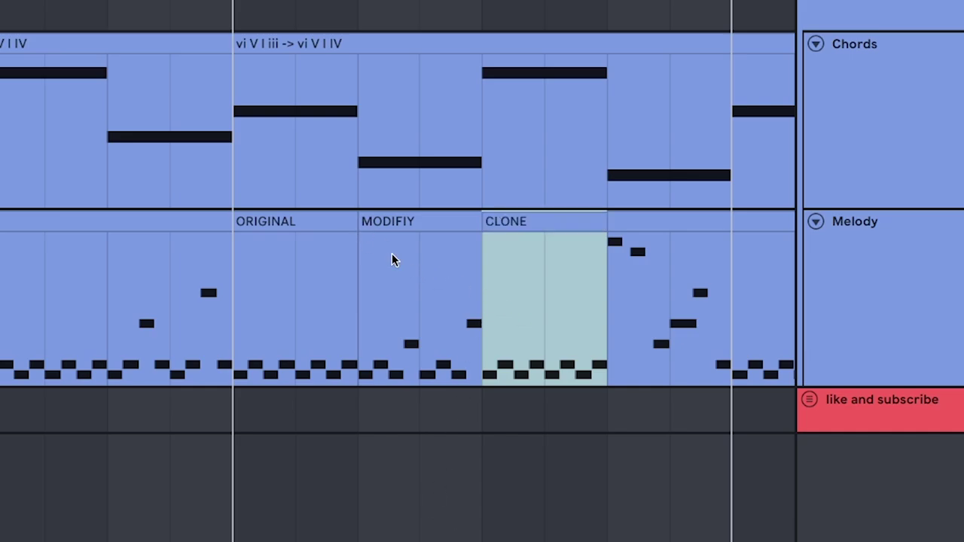
Compare the ORIGINAL, MODIFIY and CLONE clips in turn and name the bar 16 melody clip EVIL TWIN
left_click(296, 218)
left_click(402, 215)
left_click(513, 207)
left_click(515, 217)
left_click(292, 229)
left_click(291, 222)
left_click(519, 221)
scroll(468, 336, "right", 10)
left_click(475, 218)
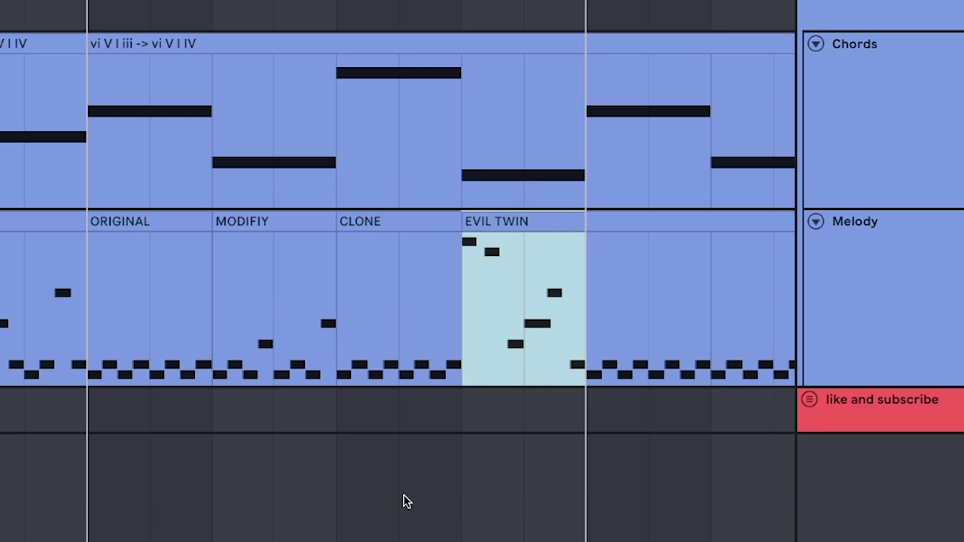
Examine the notes of the EVIL TWIN clip against those of the ORIGINAL clip
left_click(547, 288)
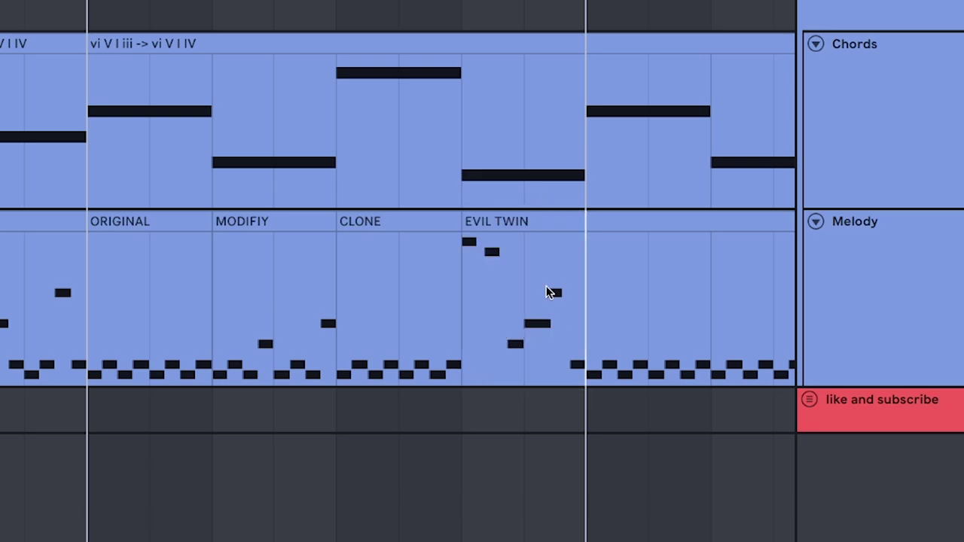
left_click(543, 226)
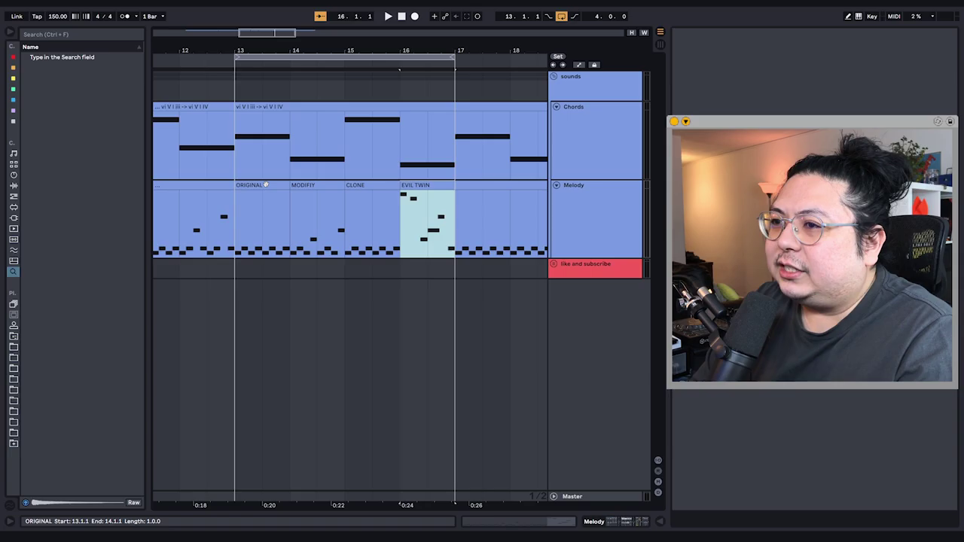
left_click(153, 222)
left_click(425, 185)
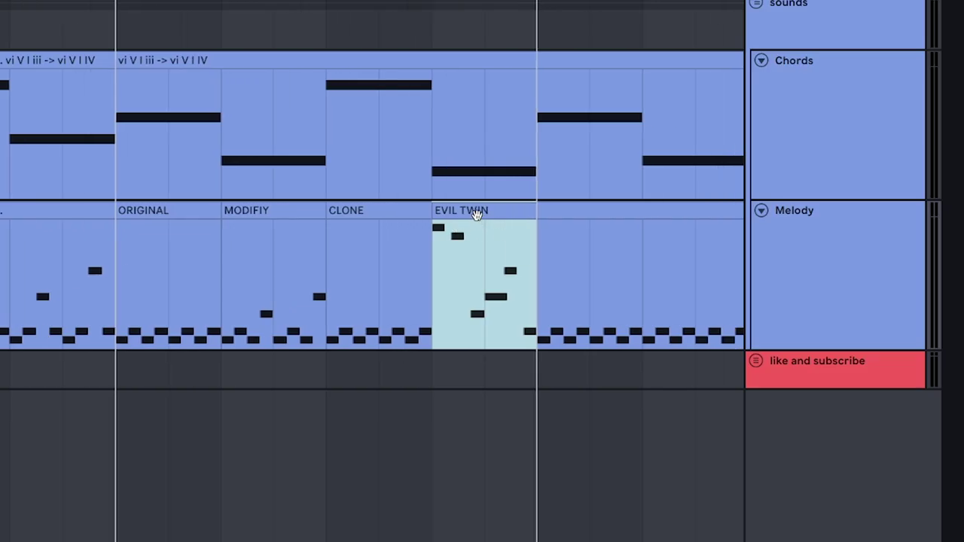
mouse_move(369, 398)
left_mouse_down()
mouse_move(370, 236)
mouse_move(344, 399)
mouse_move(344, 471)
left_mouse_up()
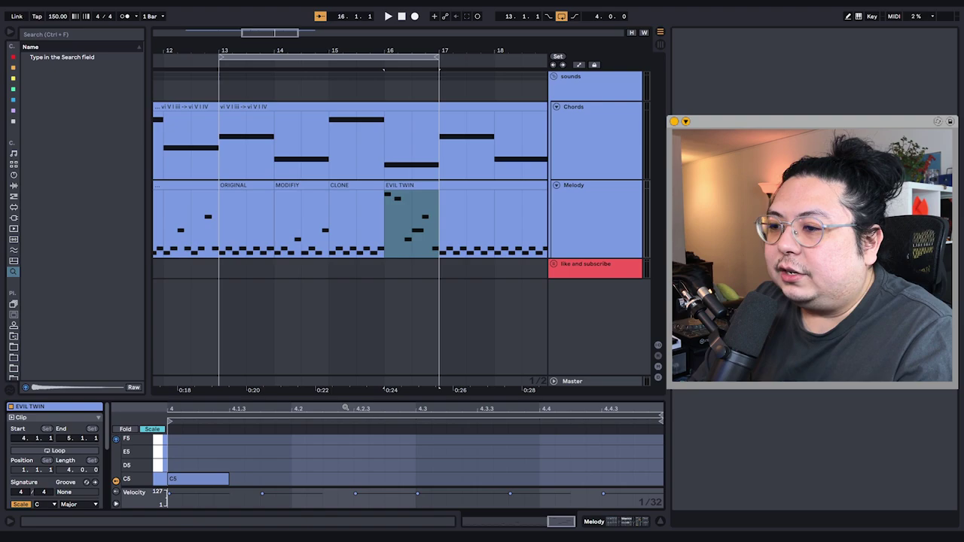
left_click_drag(342, 324, 381, 293)
left_click(262, 242)
left_click(286, 186)
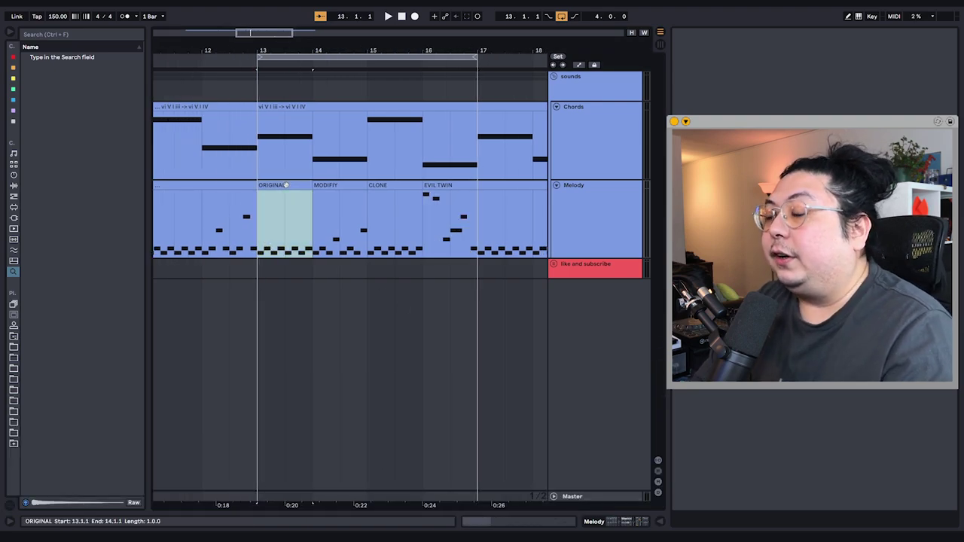
Go through the ORIGINAL, MODIFIY, CLONE and EVIL TWIN clips in order to review the four-bar melody structure
left_click_drag(270, 240, 284, 239)
left_click(308, 183)
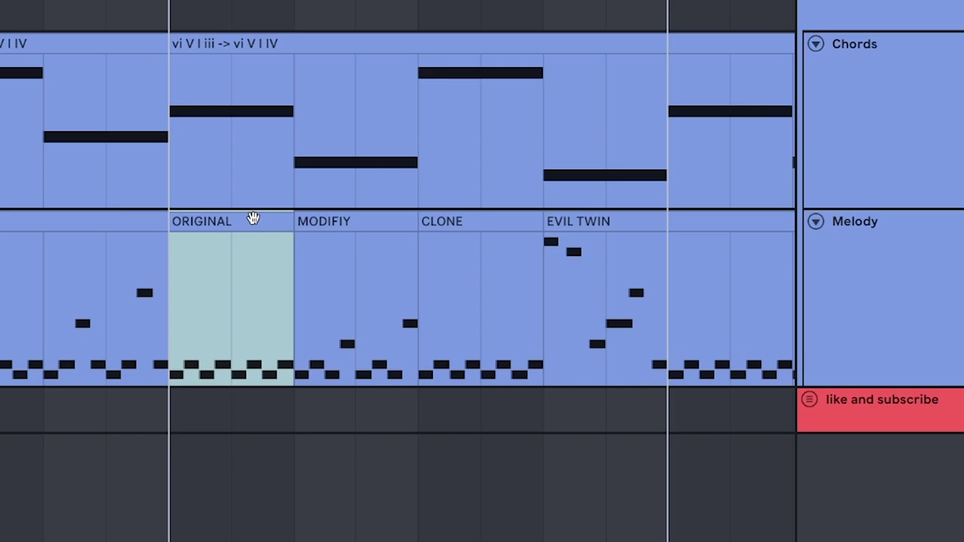
left_click(345, 183)
left_click(399, 183)
left_click(559, 219)
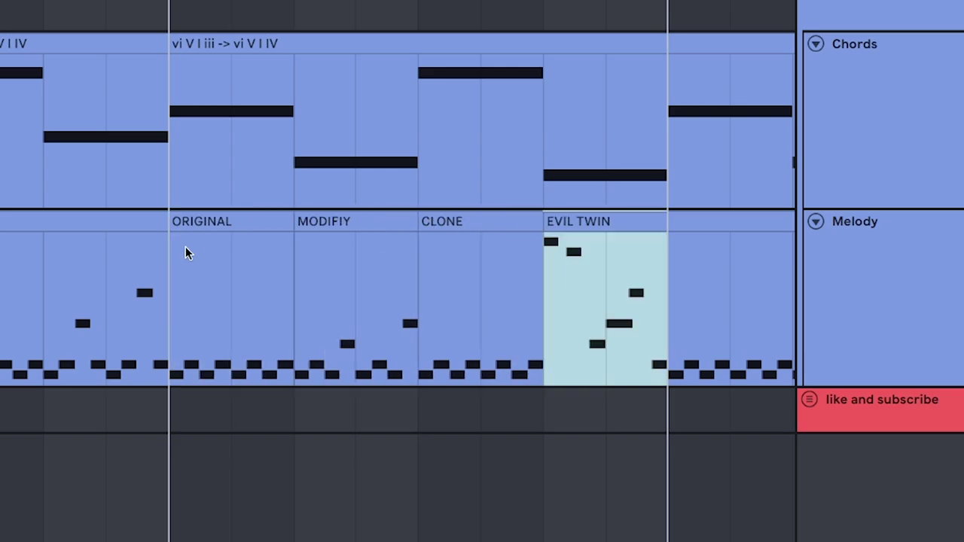
left_click(226, 219)
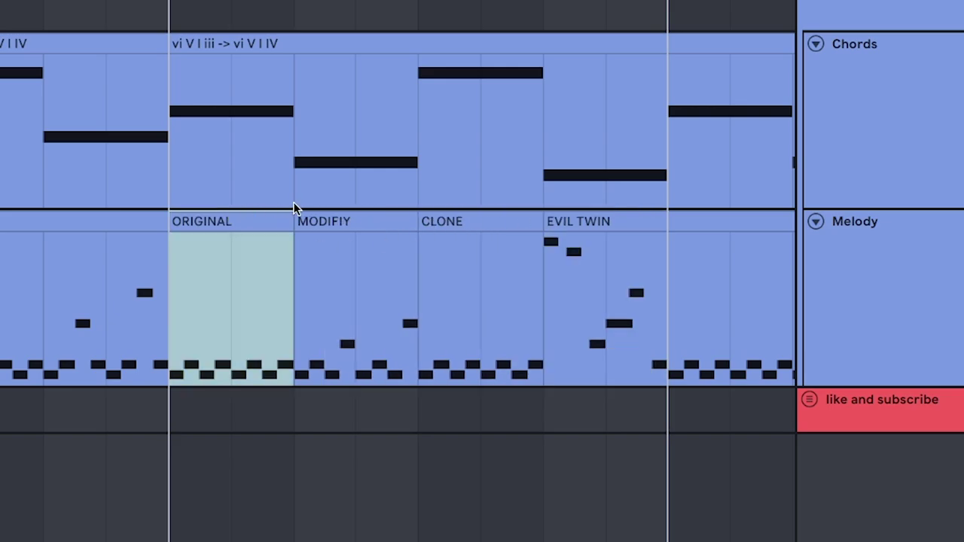
left_click(337, 218)
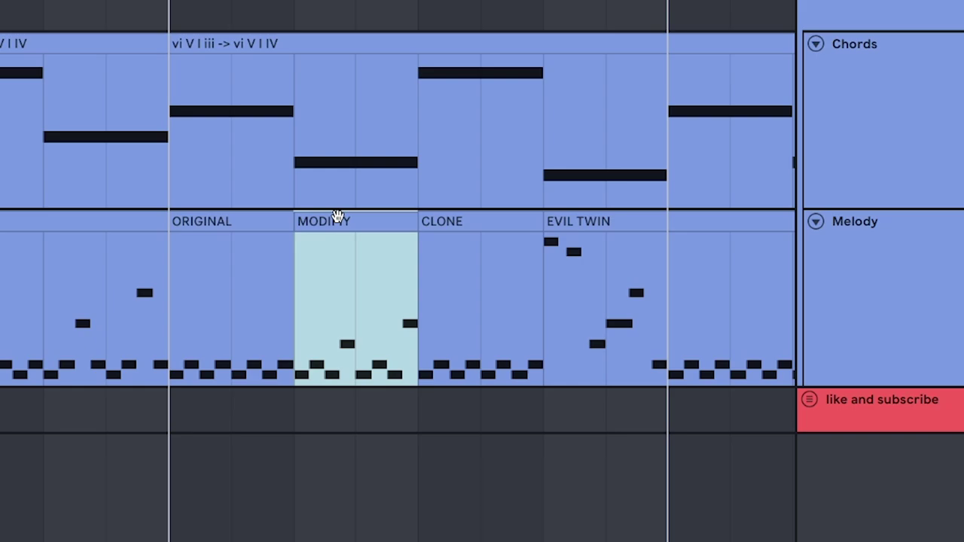
left_click(461, 217)
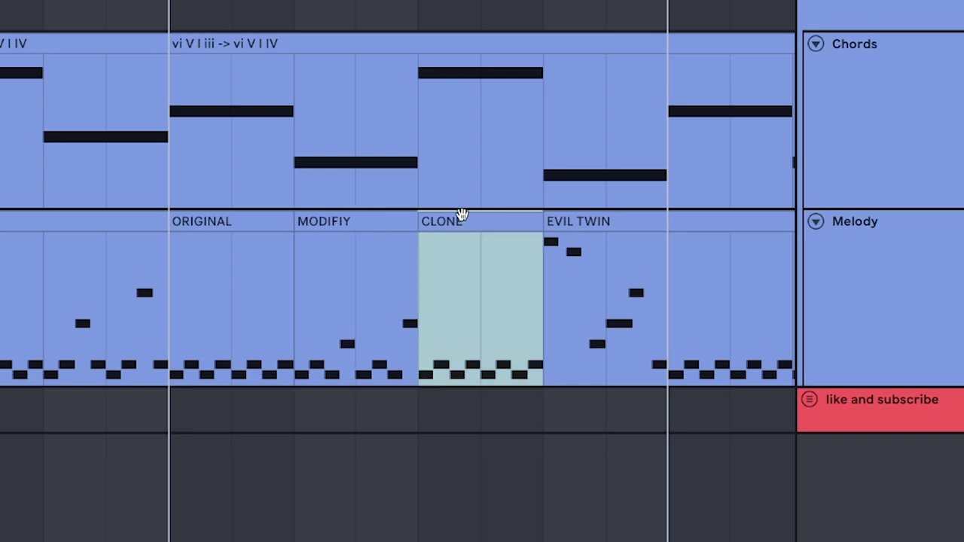
left_click(620, 229)
scroll(245, 356, "right", 3)
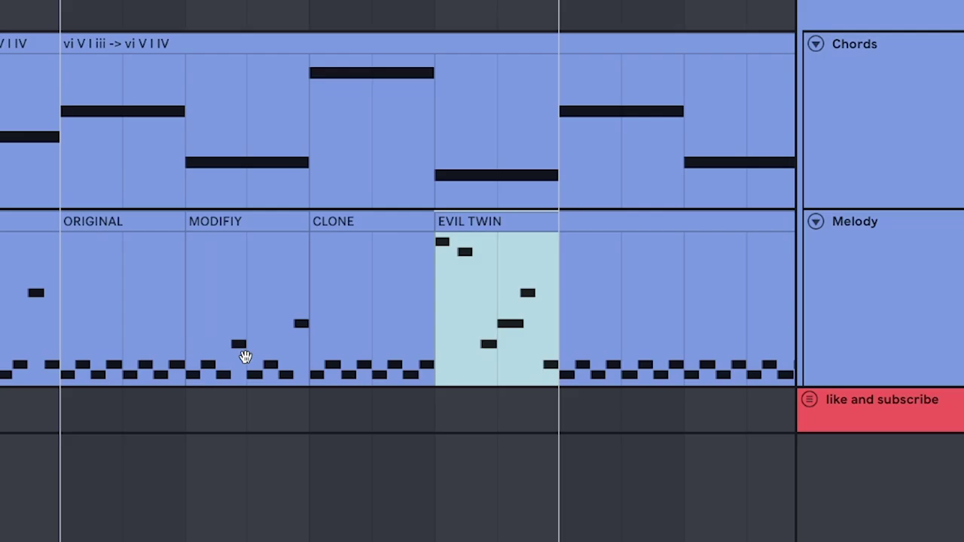
Move the four named melody clips from bars 13 to 16 so that they start at bar 22
left_click_drag(61, 319, 558, 319)
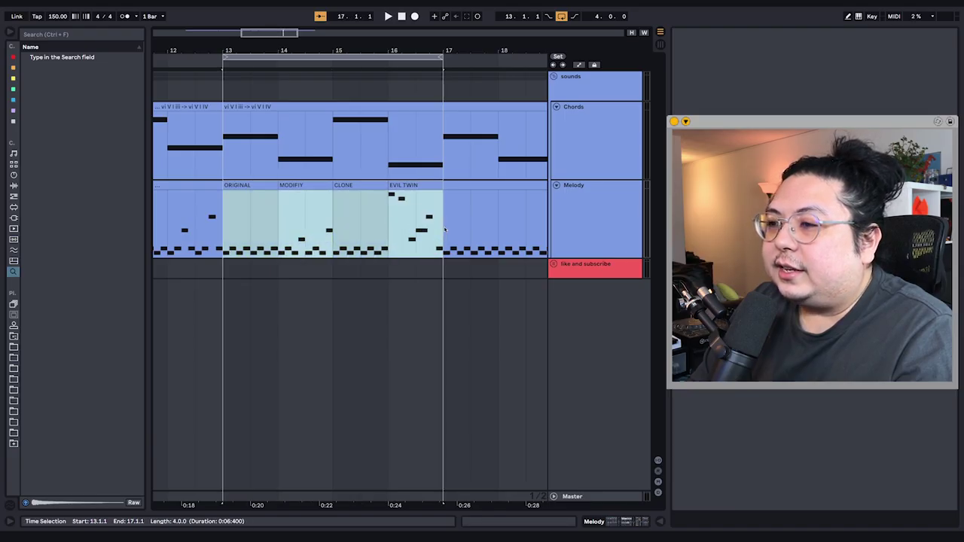
left_click(226, 222)
left_click(373, 184)
left_click(415, 186)
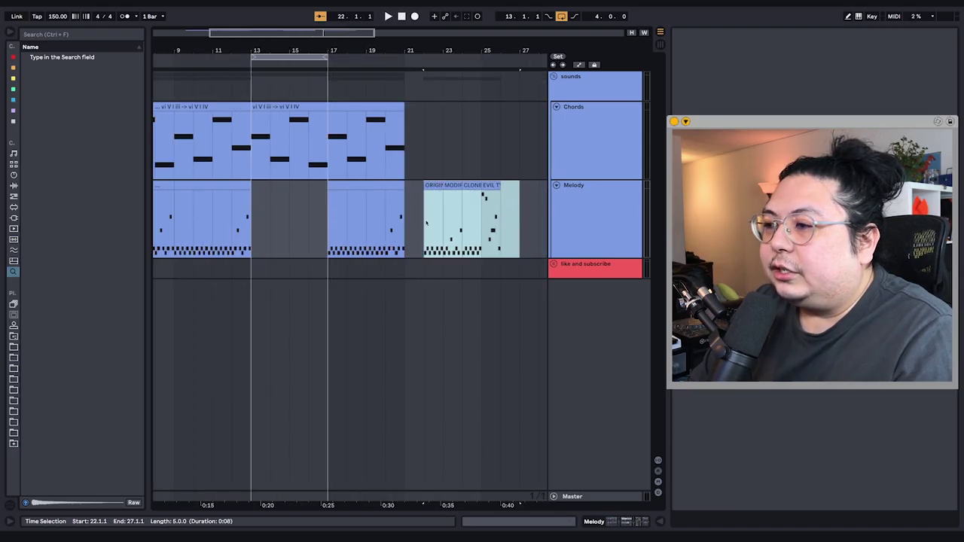
mouse_move(424, 224)
left_mouse_down()
mouse_move(519, 224)
mouse_move(250, 223)
mouse_move(380, 224)
left_mouse_up()
left_click(500, 224)
Write a one-bar melody in a new clip at bar 13 with G4, D4, E4, C4 and B3, replacing the opening G3
scroll(422, 228, "up", 3)
scroll(422, 227, "left", 5)
scroll(401, 226, "down", 3)
left_click_drag(351, 224, 387, 224)
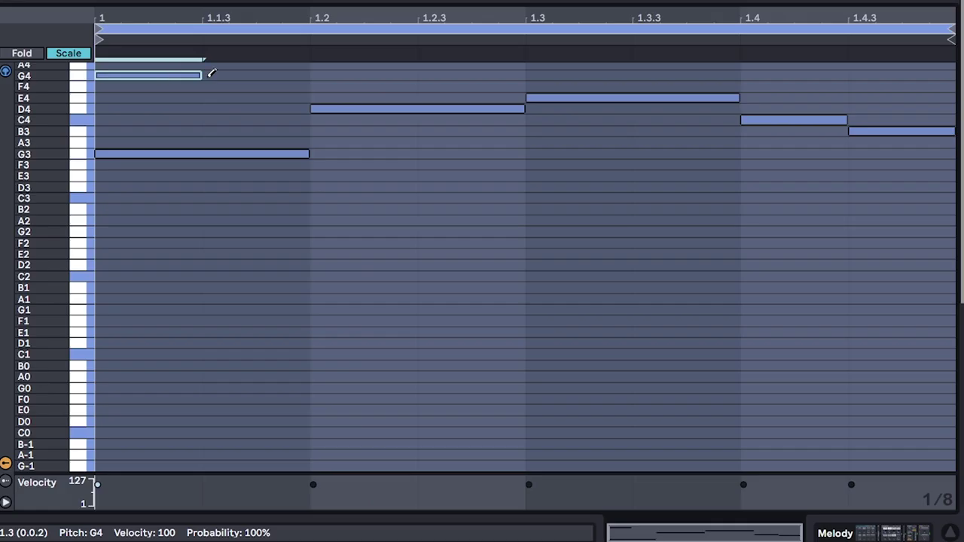
left_click_drag(211, 71, 309, 76)
left_click(226, 157)
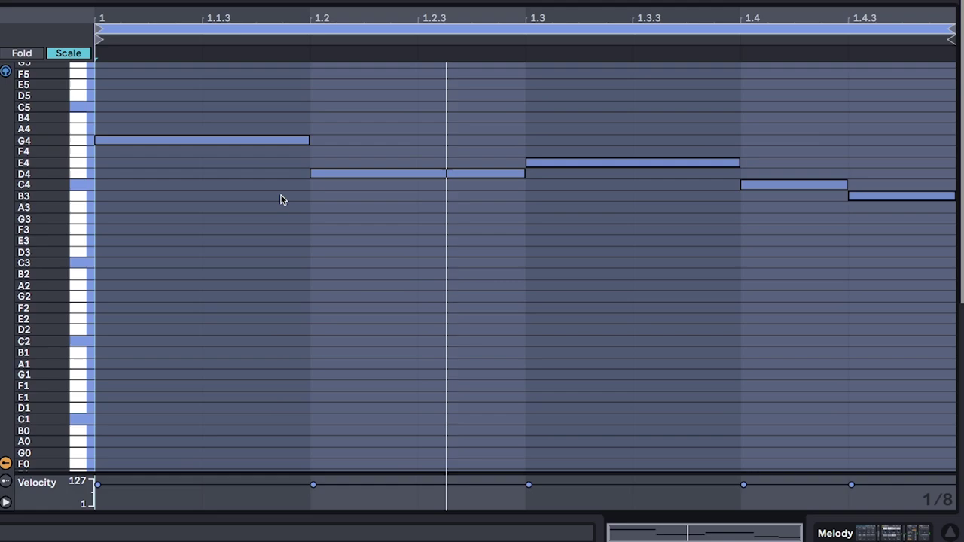
Rework the bar 13 melody so E3 falls at 1.2.3, F4 at 1.3.3 and E4 at 1.4, removing the closing B3
left_click_drag(588, 169, 543, 244)
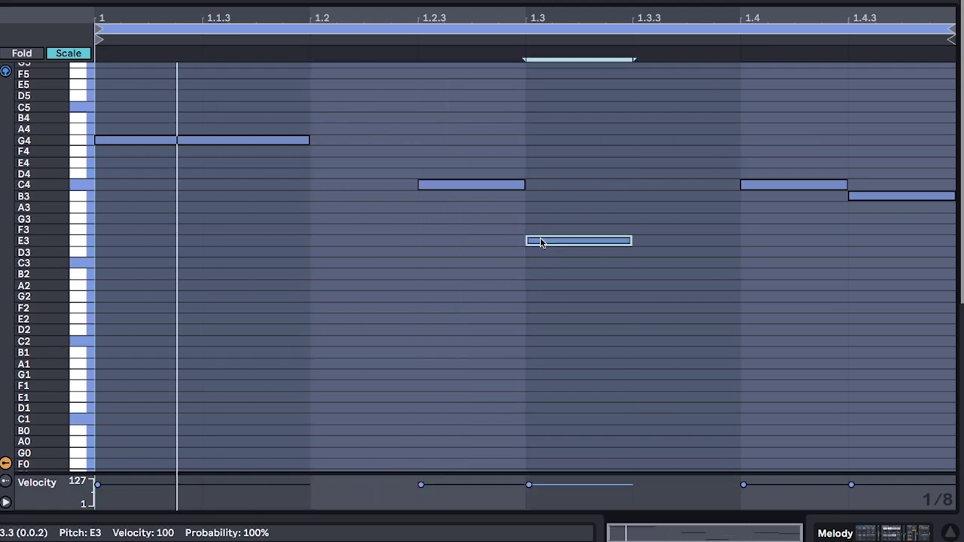
left_click_drag(467, 184, 467, 179)
left_click_drag(548, 242, 657, 192)
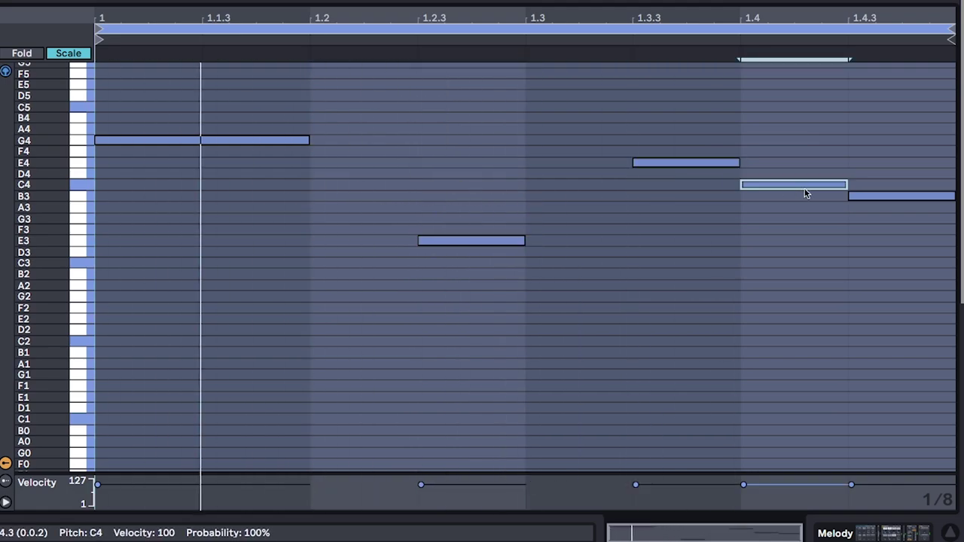
double_click(873, 196)
left_click_drag(679, 167, 680, 156)
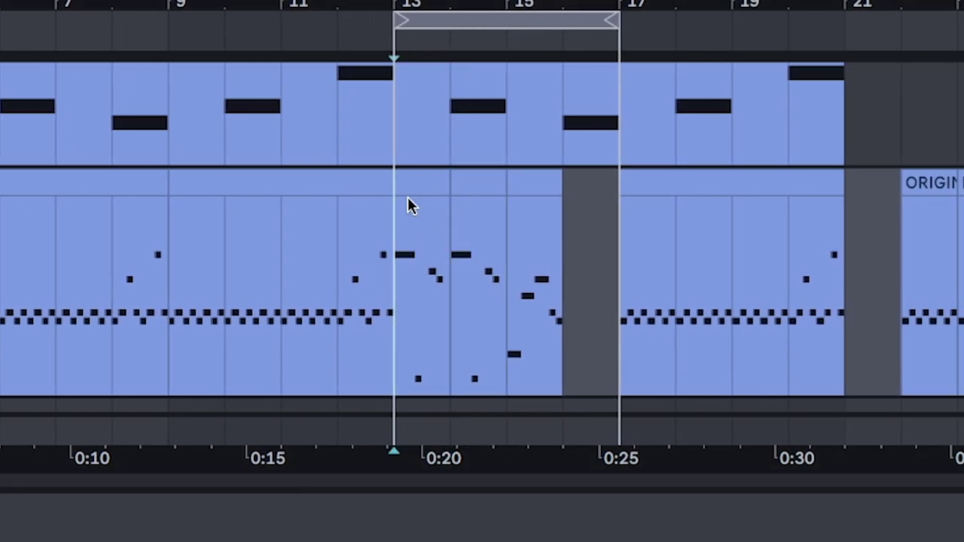
Duplicate the one-bar melody clip until it fills the four looped bars, deleting the differing clips in its way
left_click(485, 181)
key("ctrl+d")
key("ctrl+d")
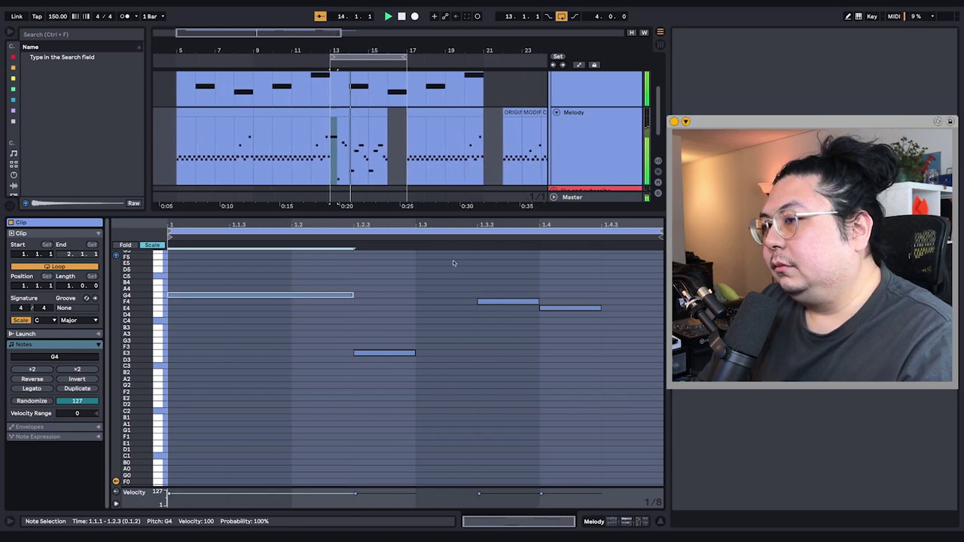
key("space")
left_click(354, 112)
key("Delete")
left_click(338, 112)
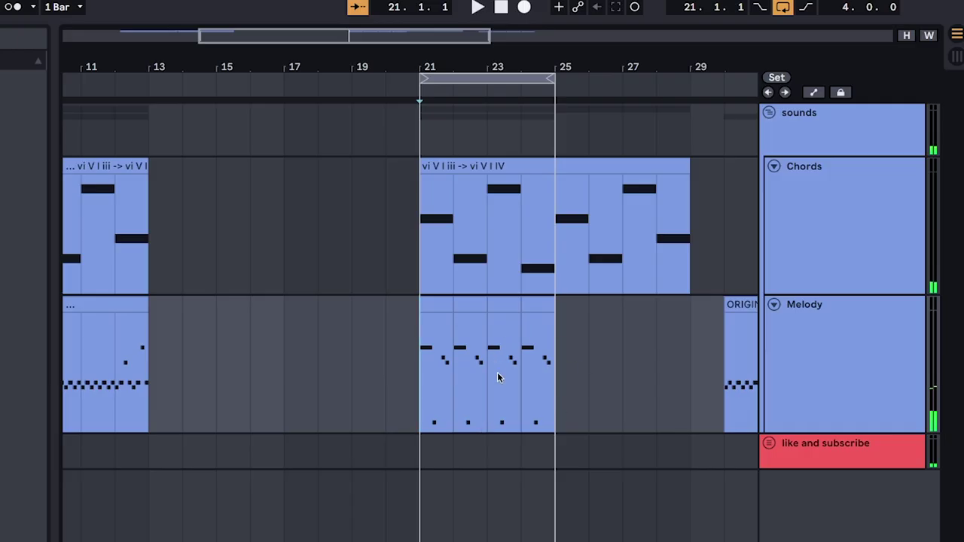
Compare the ORIGINAL and EVIL TWIN example clips with the four-bar melody starting at bar 21, listening to its fourth bar
left_click_drag(497, 372, 344, 372)
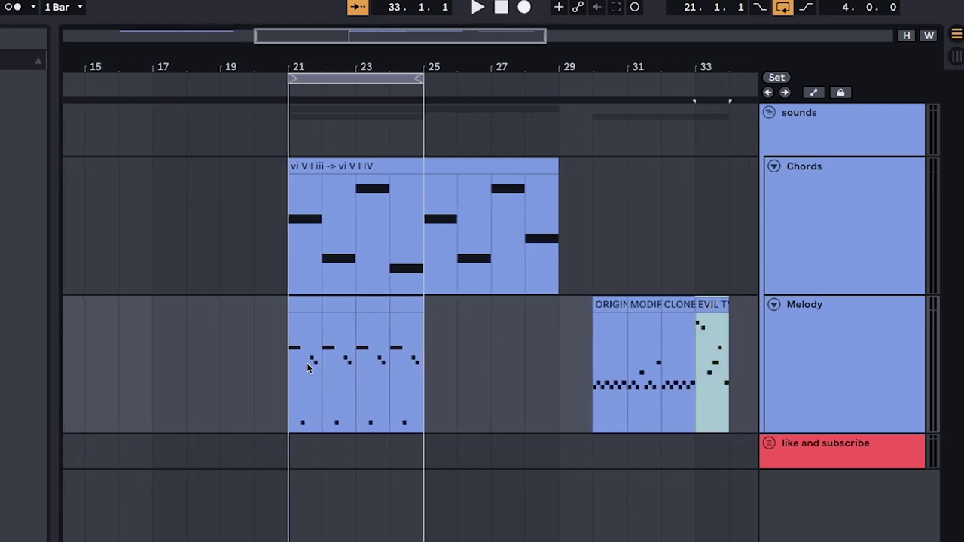
left_click(611, 309)
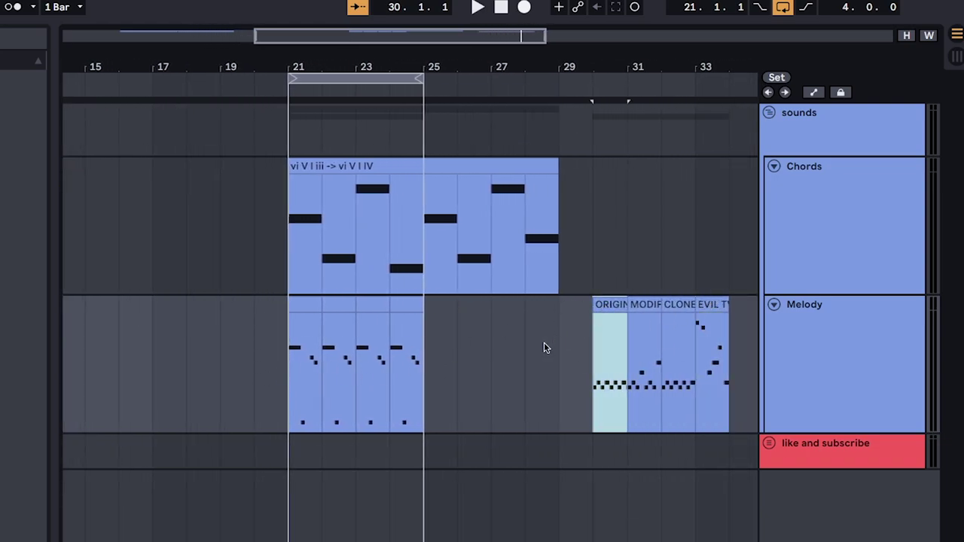
left_click(714, 301)
scroll(452, 362, "left", 1)
left_click(426, 355)
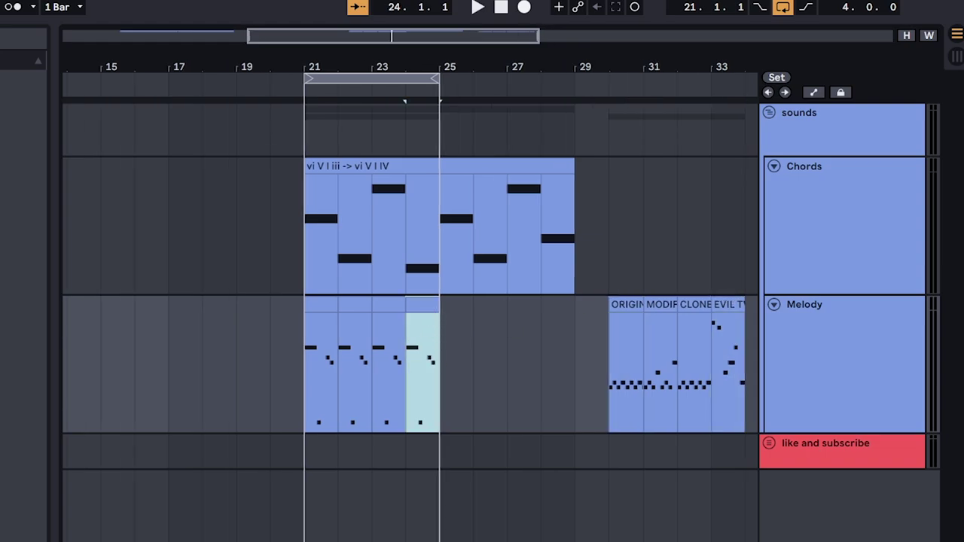
left_click_drag(516, 388, 467, 409)
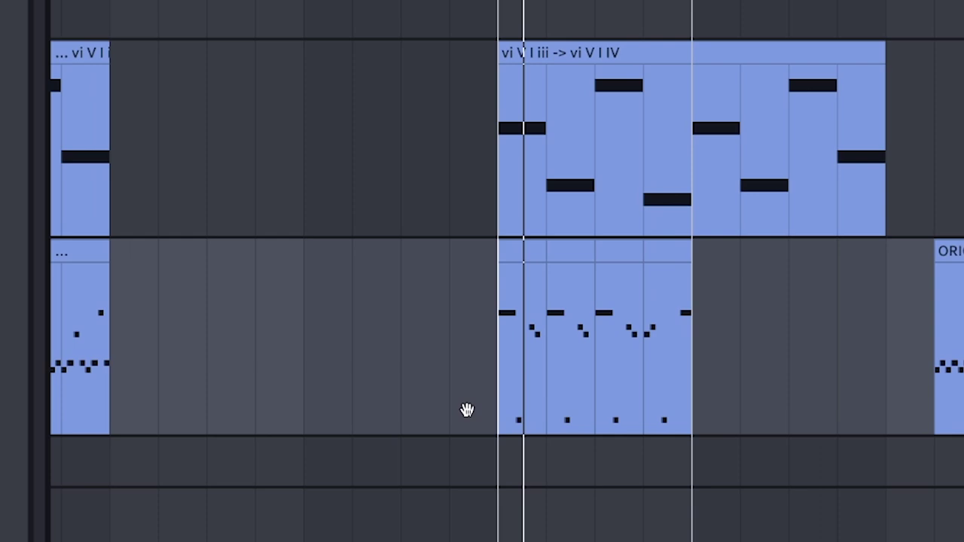
key("plus")
key("plus")
key("minus")
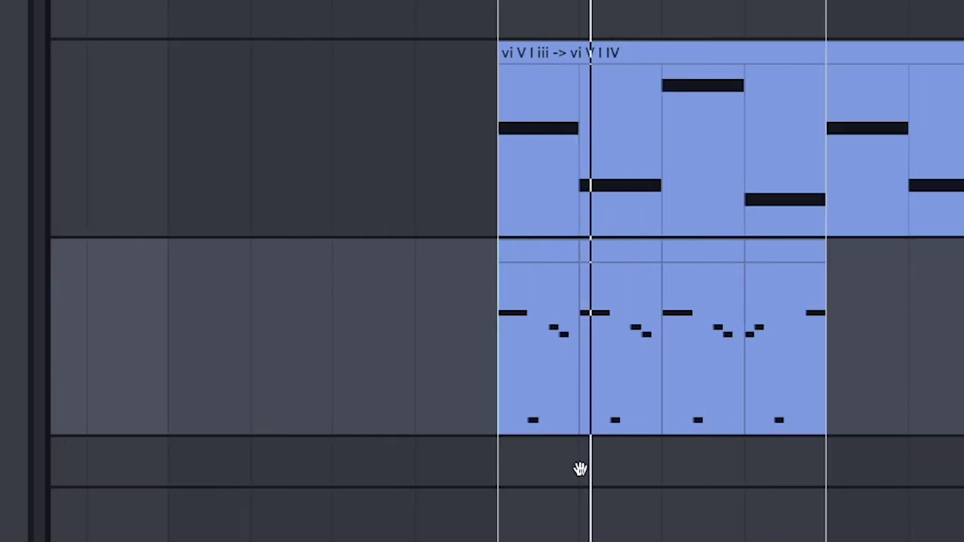
left_click_drag(580, 469, 429, 467)
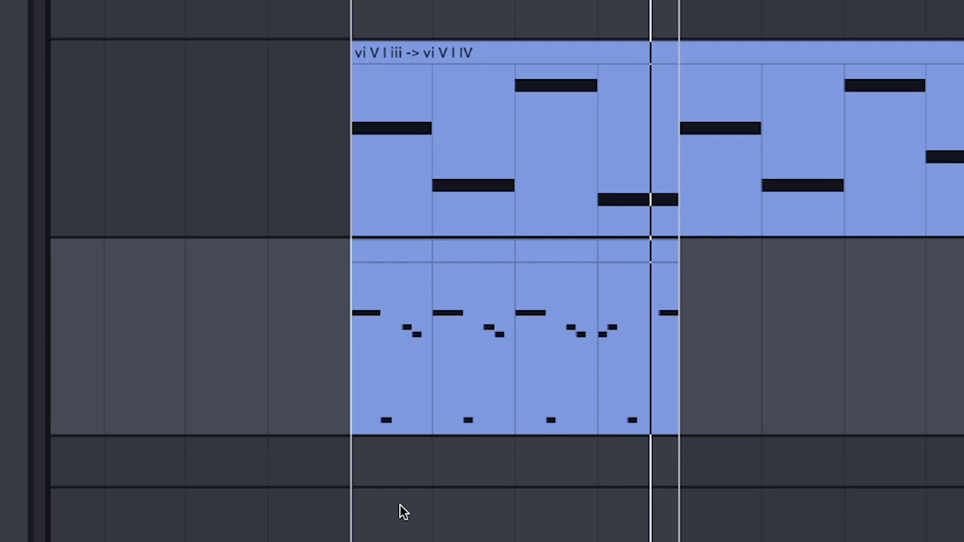
Modify the second bar of the melody at bar 22 by lowering its long opening G4 to E4
left_click_drag(336, 385, 690, 381)
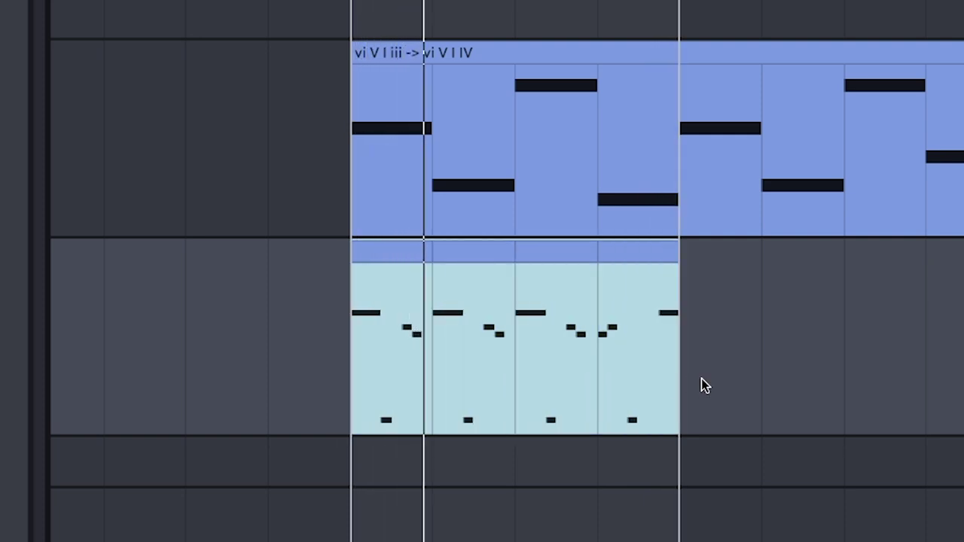
left_click(409, 257)
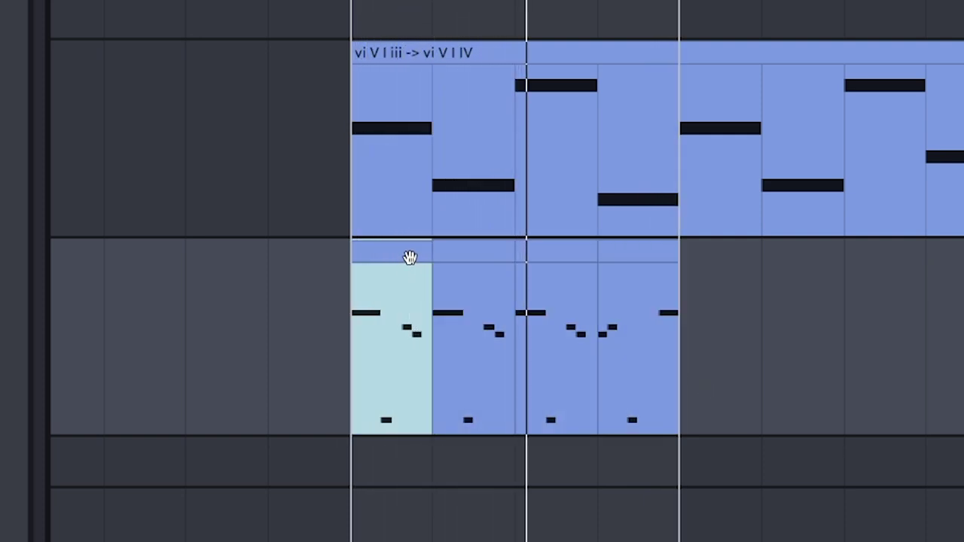
left_click(478, 258)
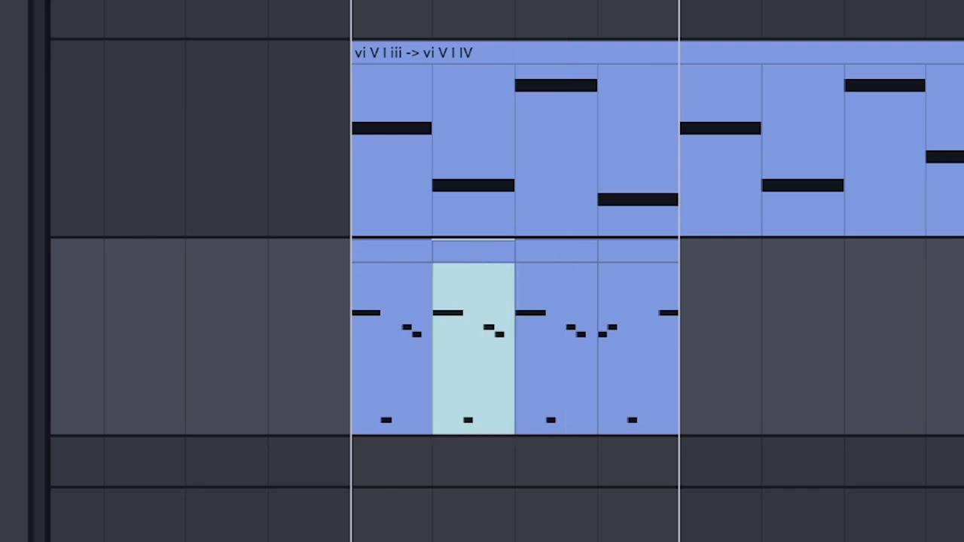
left_click_drag(513, 170, 512, 20)
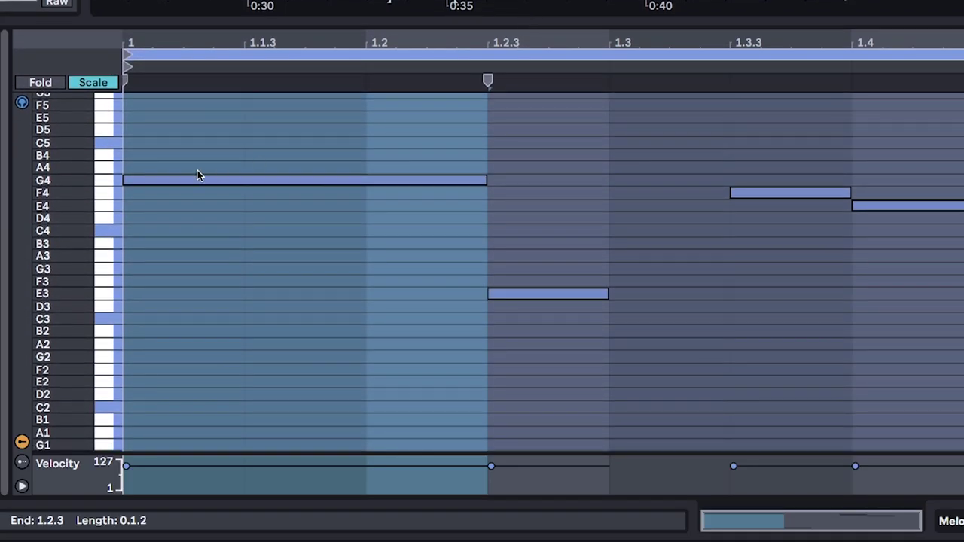
left_click(203, 179)
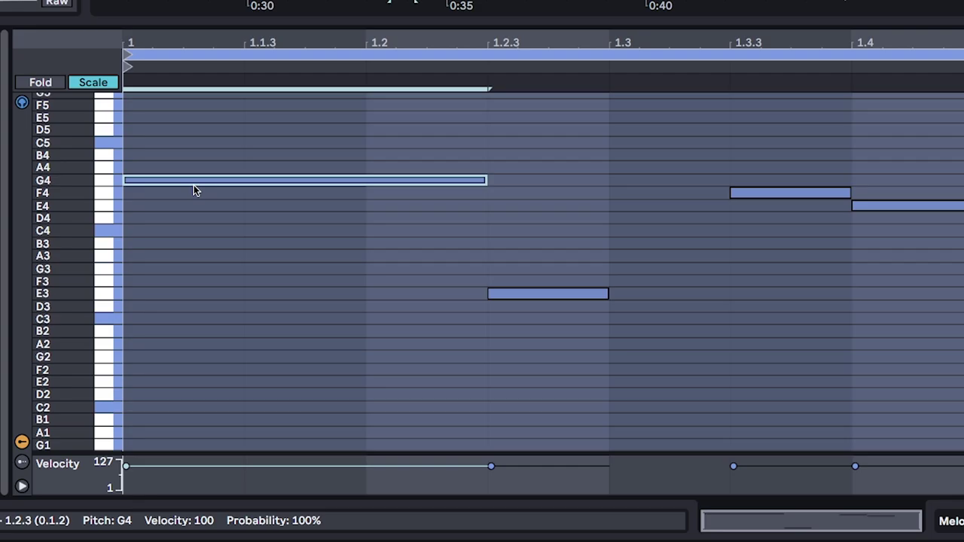
left_click_drag(194, 183, 196, 207)
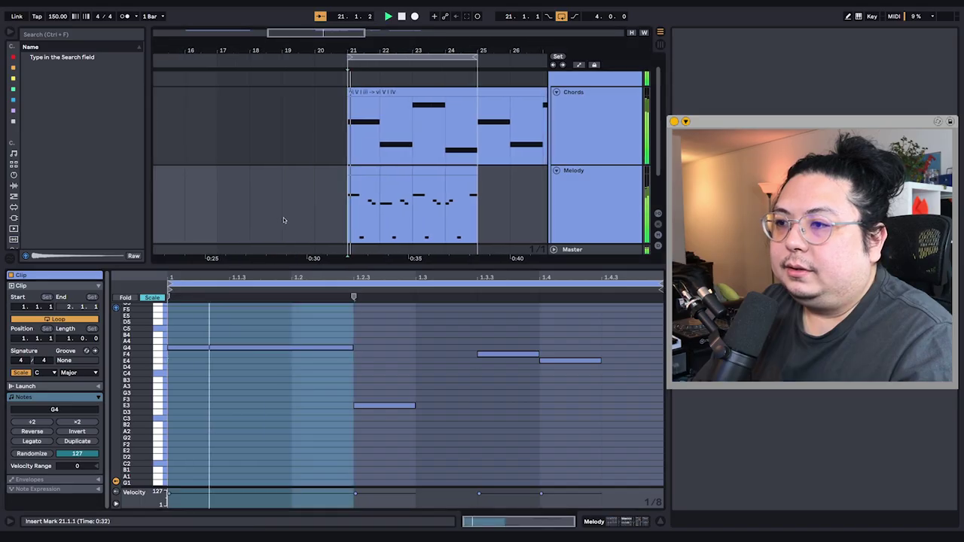
Duplicate the four melody clips from bars 21 to 24 into bars 25 to 28 and extend the loop to bar 29
left_click_drag(371, 216, 328, 209)
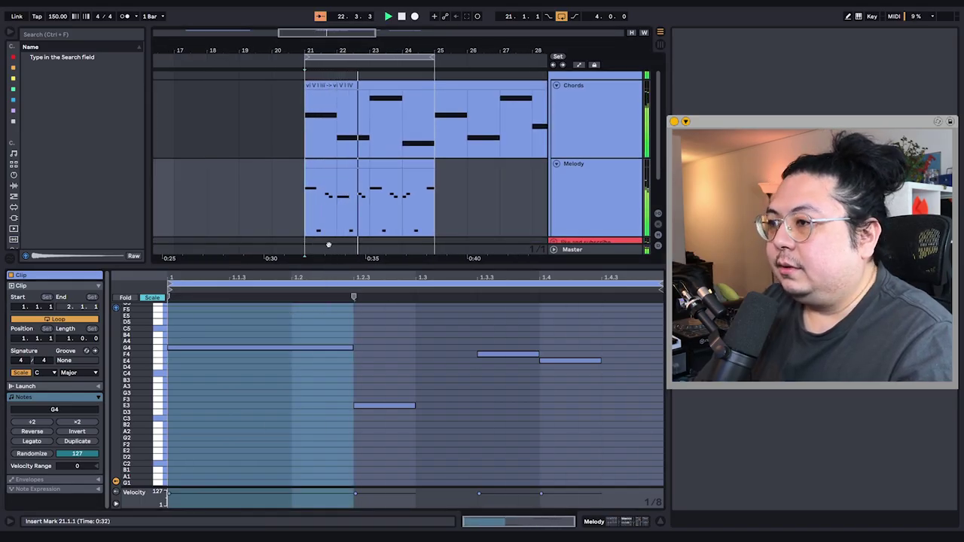
scroll(328, 244, "right", 2)
scroll(302, 218, "down", 1)
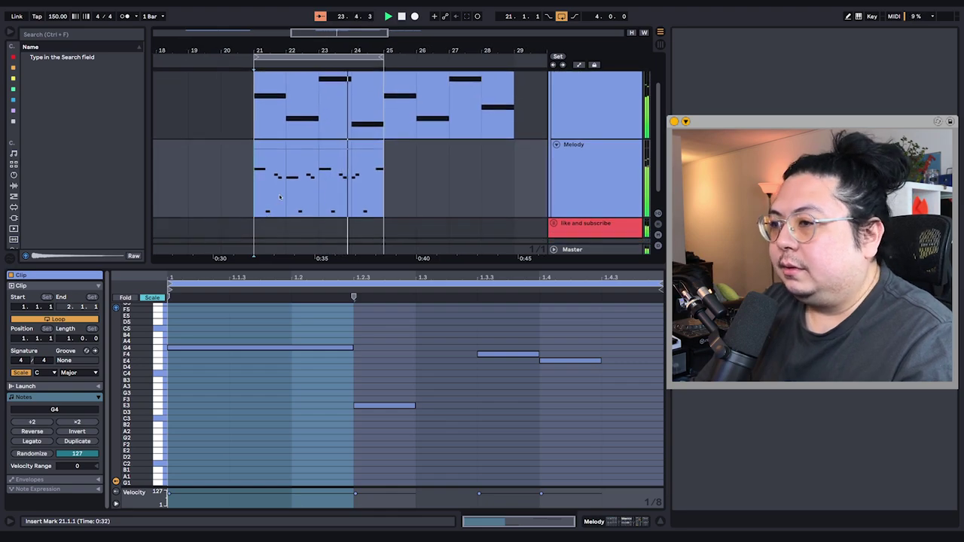
left_click_drag(263, 145, 371, 152)
key("ctrl+d")
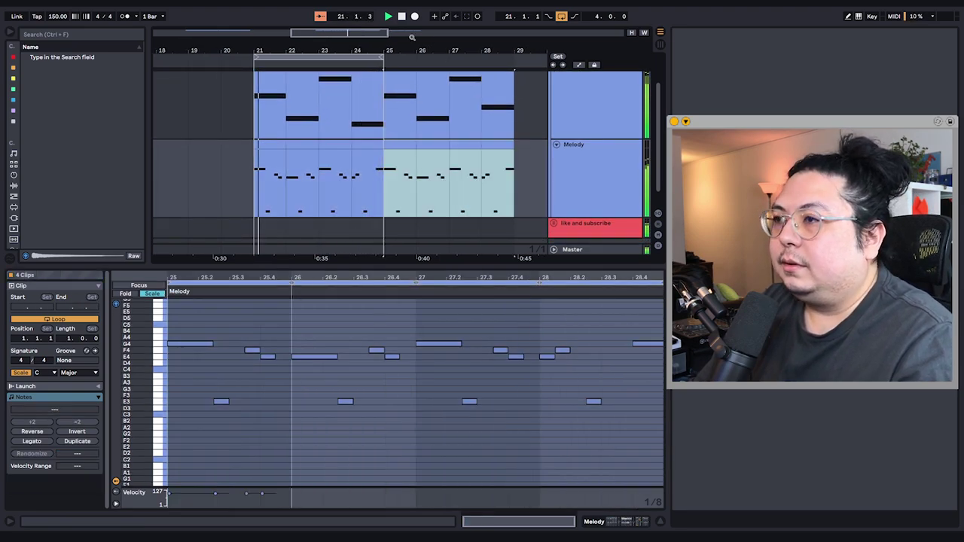
left_click_drag(383, 60, 515, 61)
Rework the first half of the bar 24 melody by adding G4 on beat 2 and C4 an eighth note after it
left_click_drag(417, 156, 393, 145)
left_click(352, 170)
left_click_drag(351, 170, 224, 178)
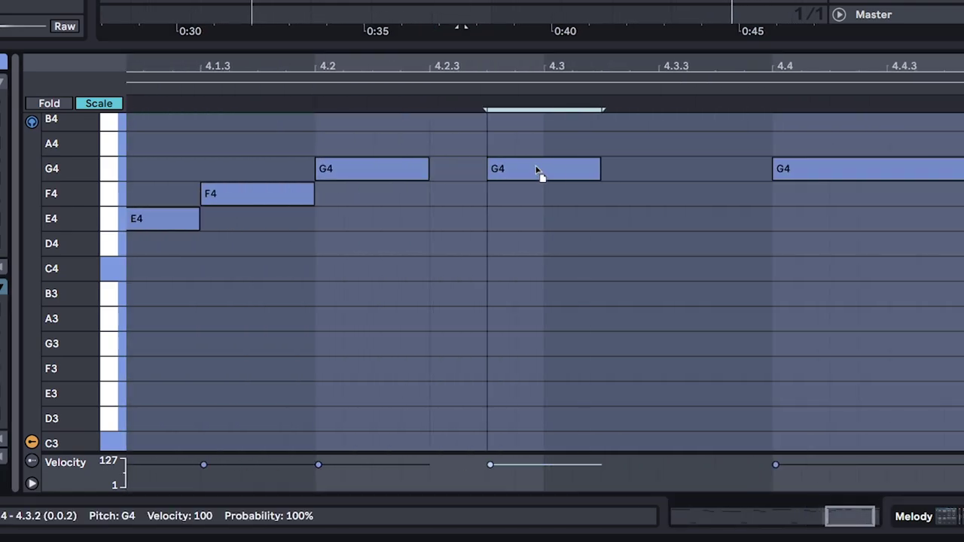
left_click_drag(389, 335, 450, 372)
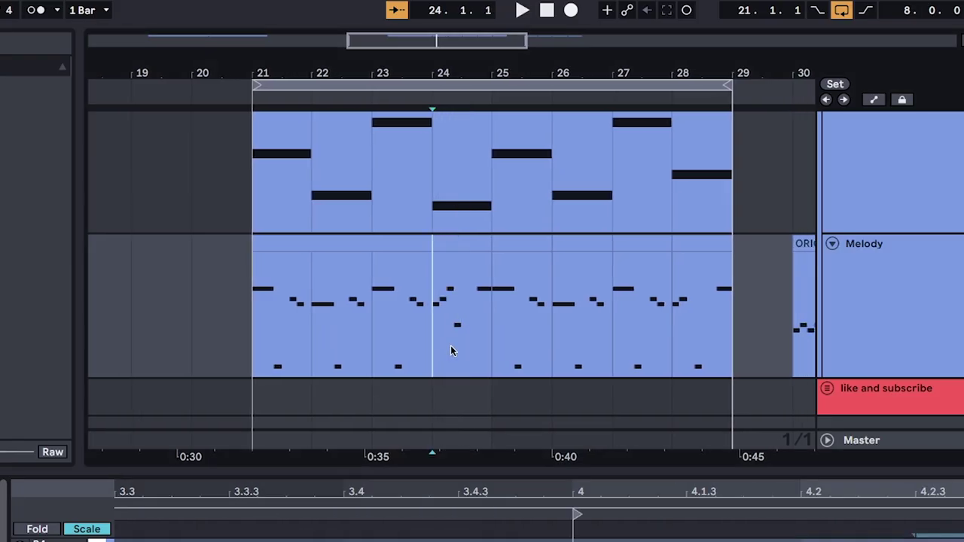
Repeat E4 and F4 on beat 3 of bar 24 and lower the bar's closing G4 to B3
scroll(451, 345, "up", 5)
left_click(381, 344)
scroll(381, 344, "down", 3)
left_click(585, 274)
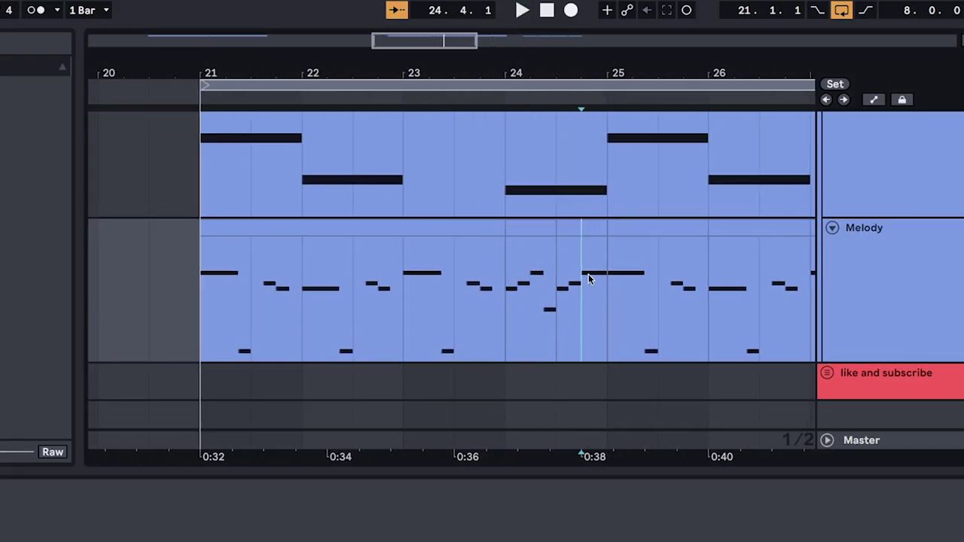
key("Down")
key("Down")
left_click(520, 319)
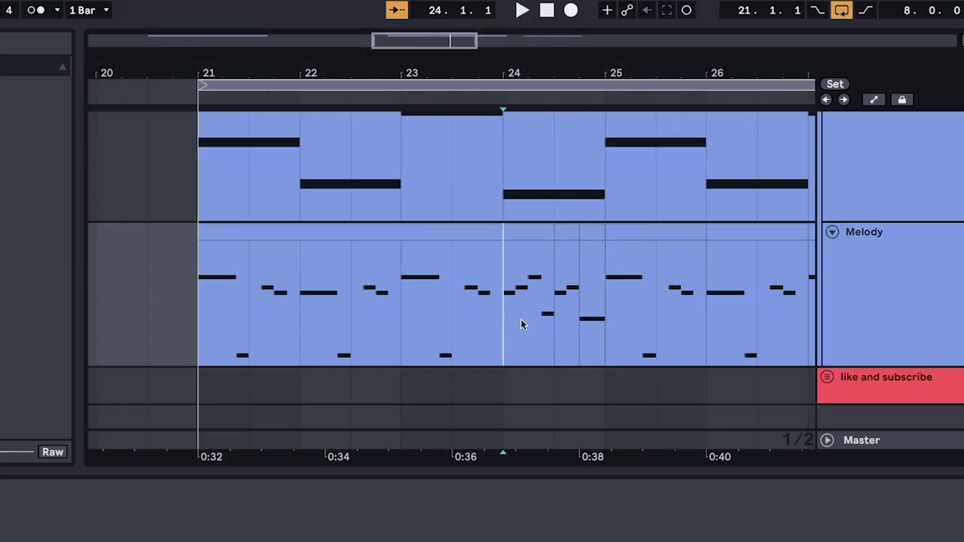
Consolidate bar 24 into one clip and close its melody with B3 at 1.4 and C4 at 1.4.3
left_click_drag(448, 322, 545, 322)
key("ctrl+j")
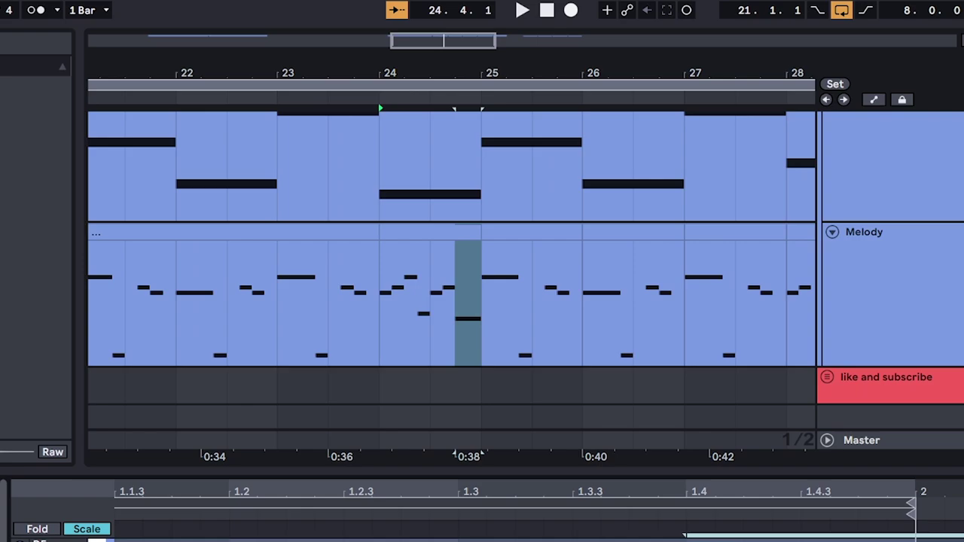
key("Down")
key("space")
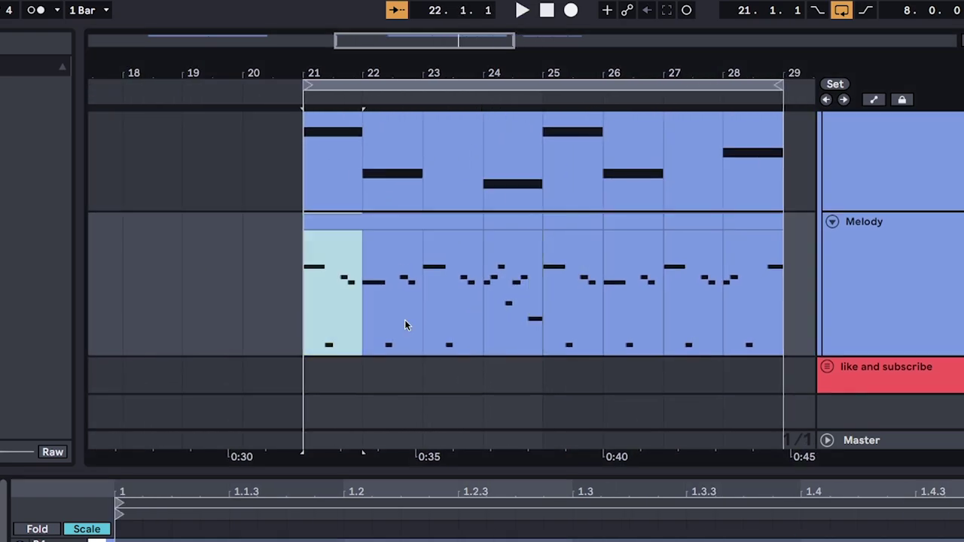
left_click(494, 214)
scroll(531, 280, "up", 3)
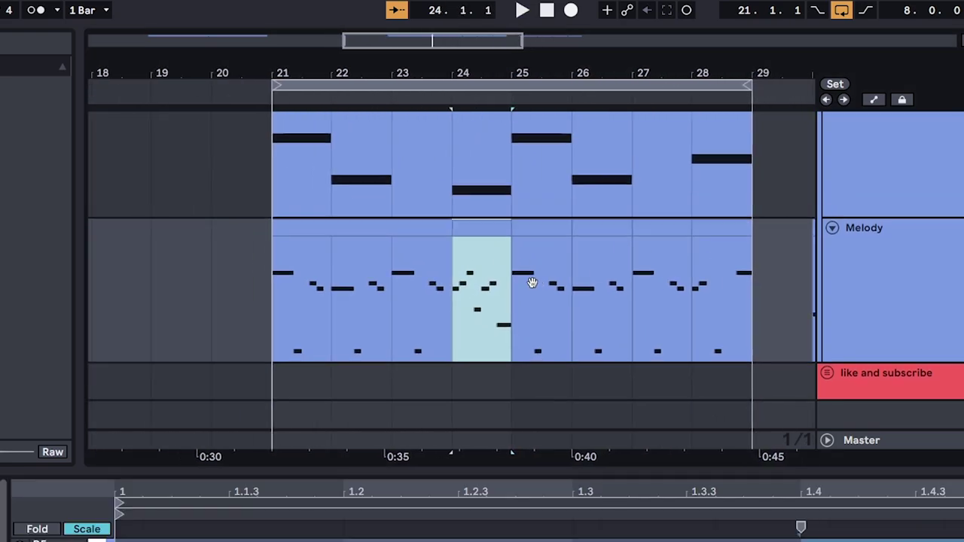
scroll(414, 263, "down", 2)
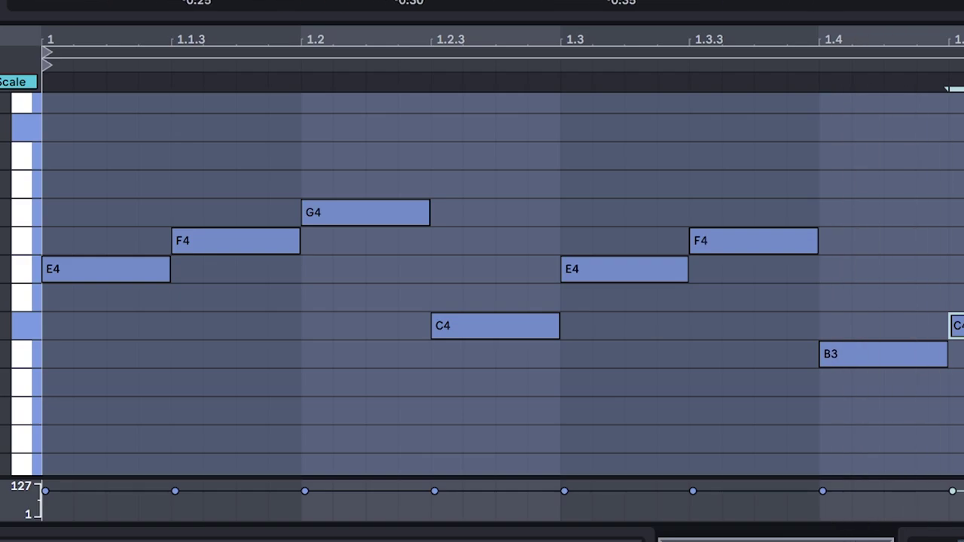
Compare the four-bar melody in bars 21 to 24 with its copy starting at bar 25
left_click(256, 128)
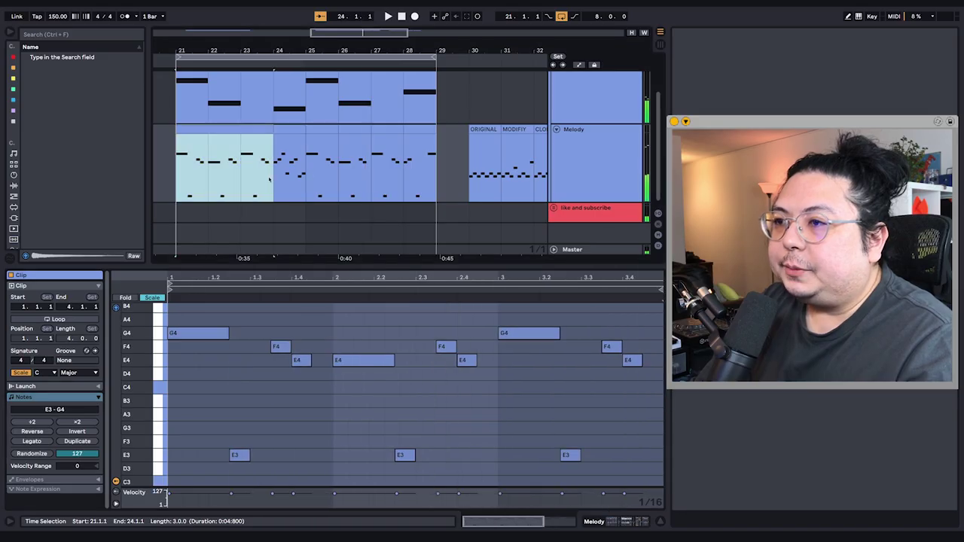
left_click(289, 128, "shift")
scroll(275, 144, "left", 2)
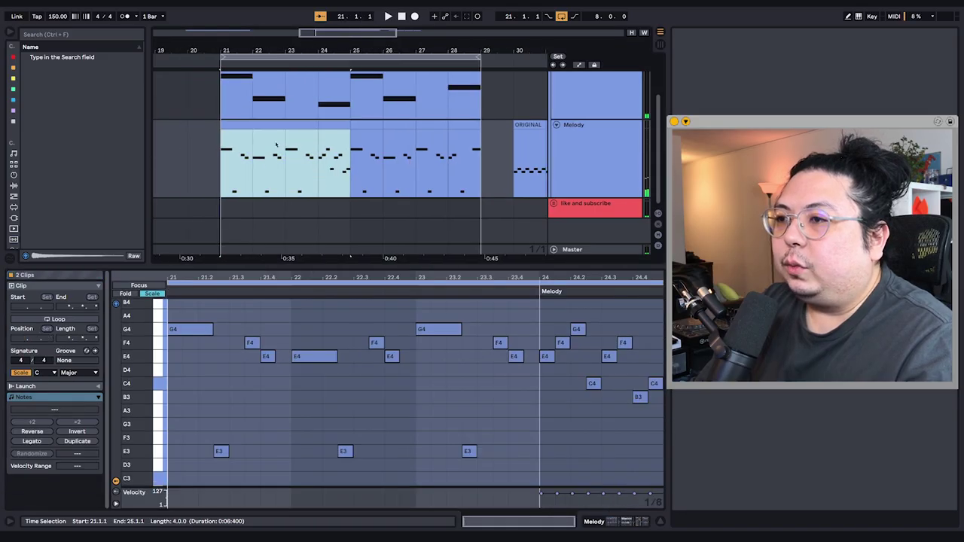
scroll(338, 155, "down", 3)
scroll(338, 156, "up", 2)
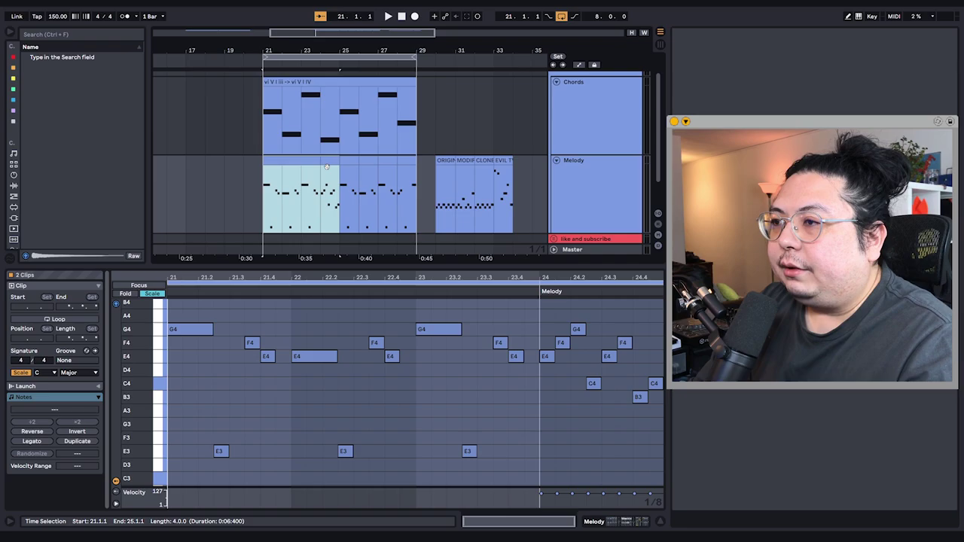
scroll(324, 170, "down", 1)
scroll(297, 188, "up", 3)
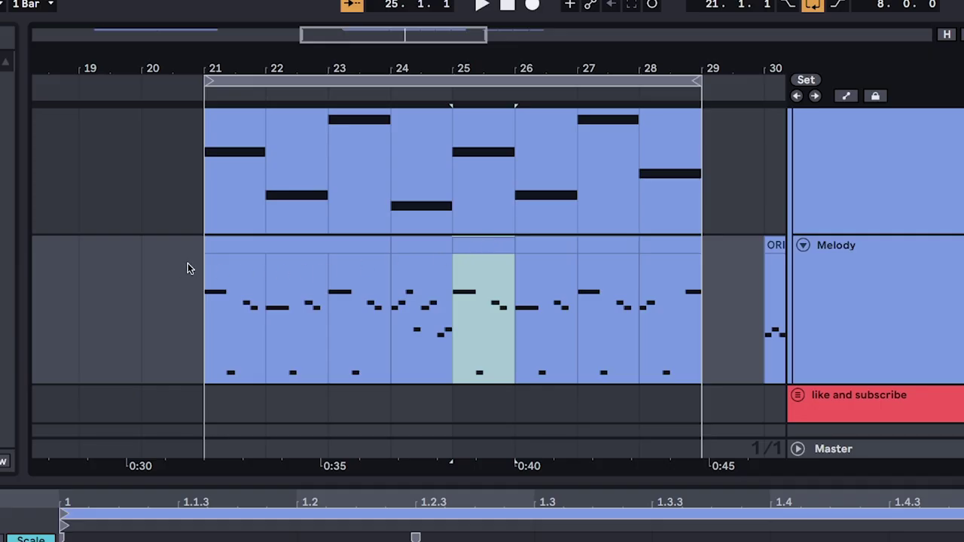
left_click_drag(206, 260, 451, 260)
left_click_drag(453, 260, 476, 260)
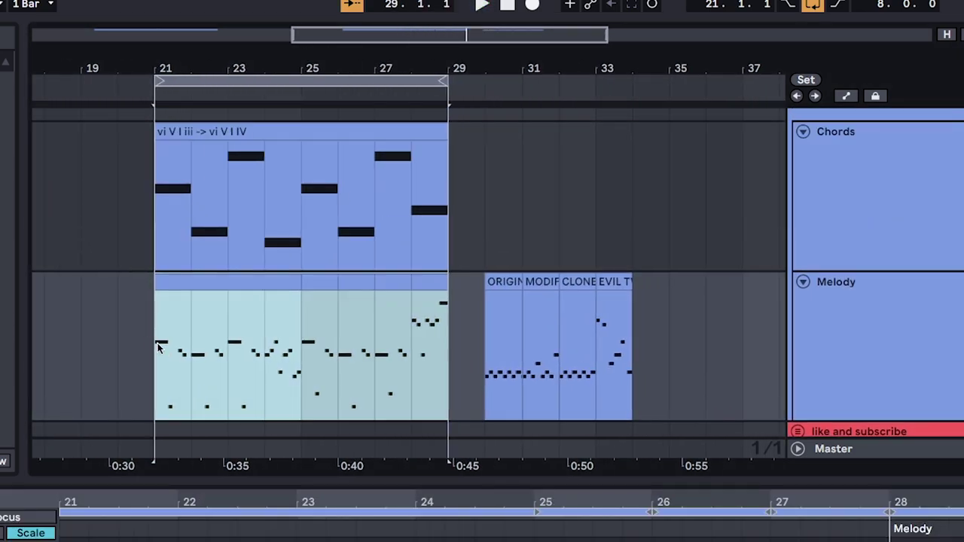
Play the eight-bar melody together with its chords from bar 21 and follow it through both halves
left_click(421, 186)
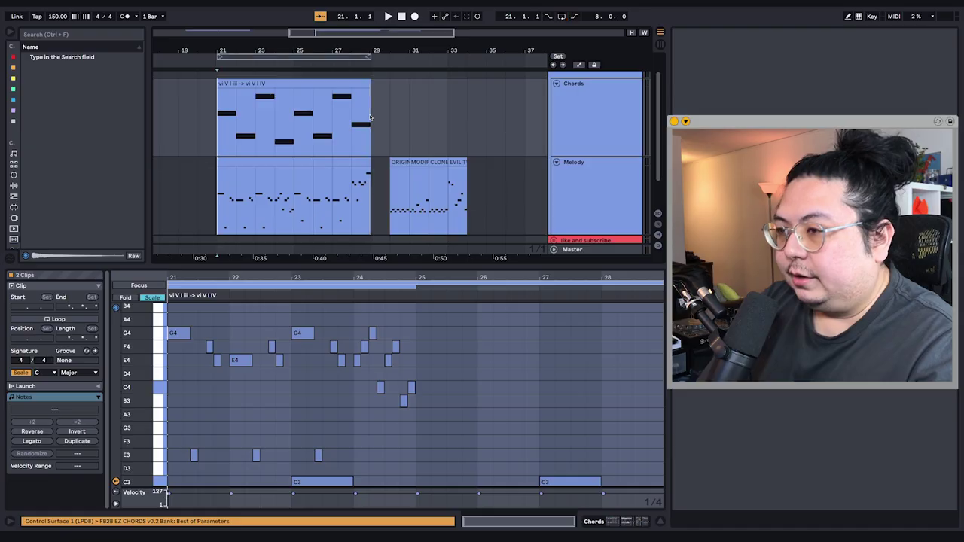
key("space")
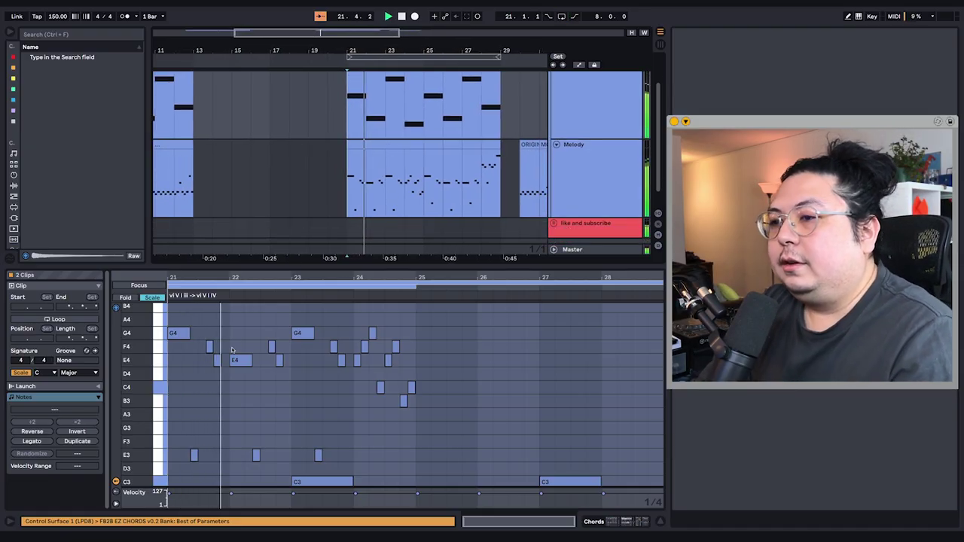
scroll(367, 183, "up", 2)
scroll(367, 183, "down", 2)
left_click_drag(339, 183, 312, 188)
scroll(327, 199, "up", 2)
scroll(327, 202, "down", 2)
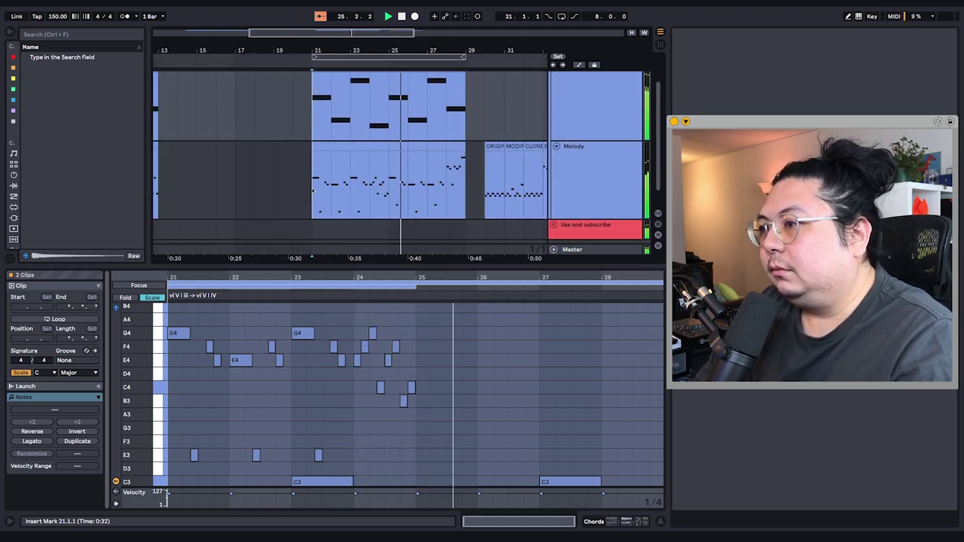
scroll(290, 184, "right", 2)
scroll(292, 184, "right", 1)
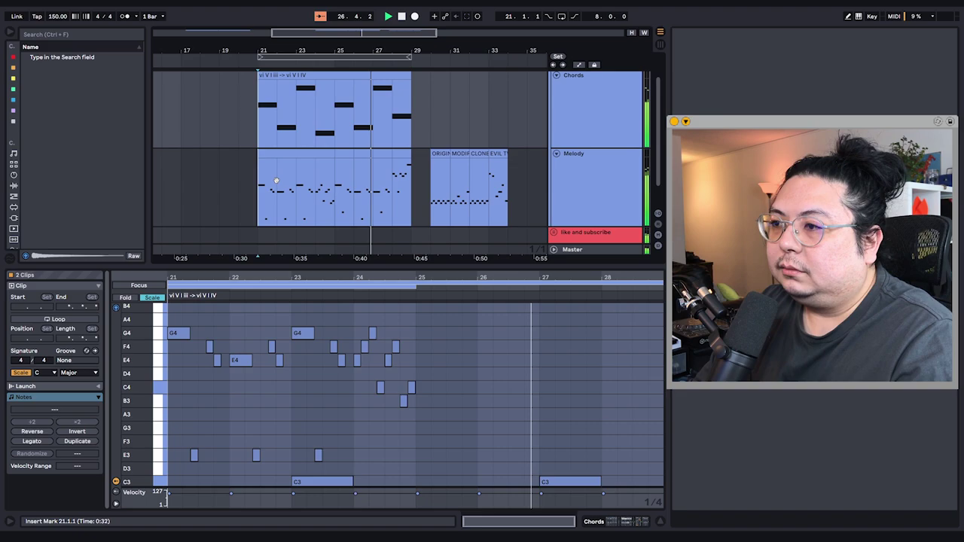
scroll(294, 184, "left", 1)
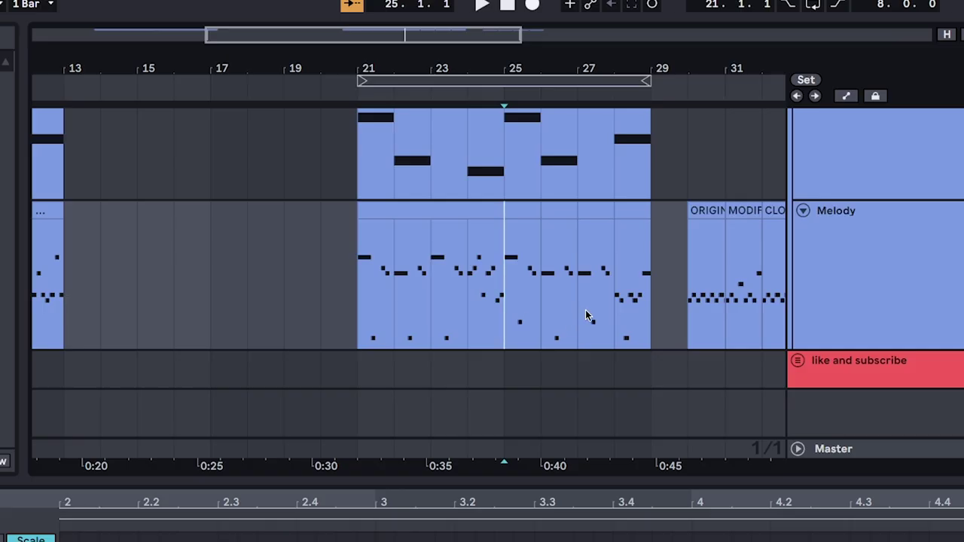
Compare single bars of the eight-bar melody with the named ORIGINAL, MODIFY and CLONE clips that follow it
left_click(402, 206)
double_click(594, 305)
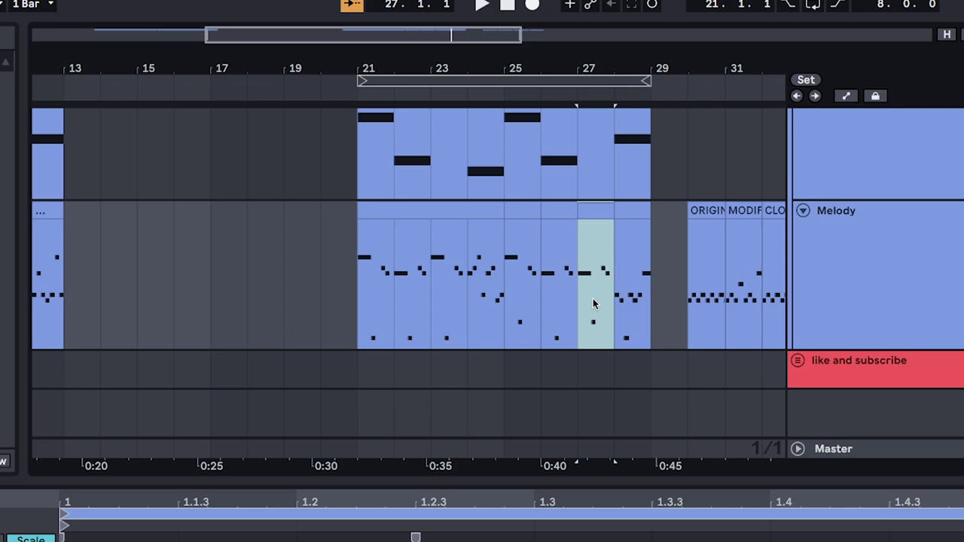
left_click(558, 230)
left_click(598, 212)
left_click(520, 278)
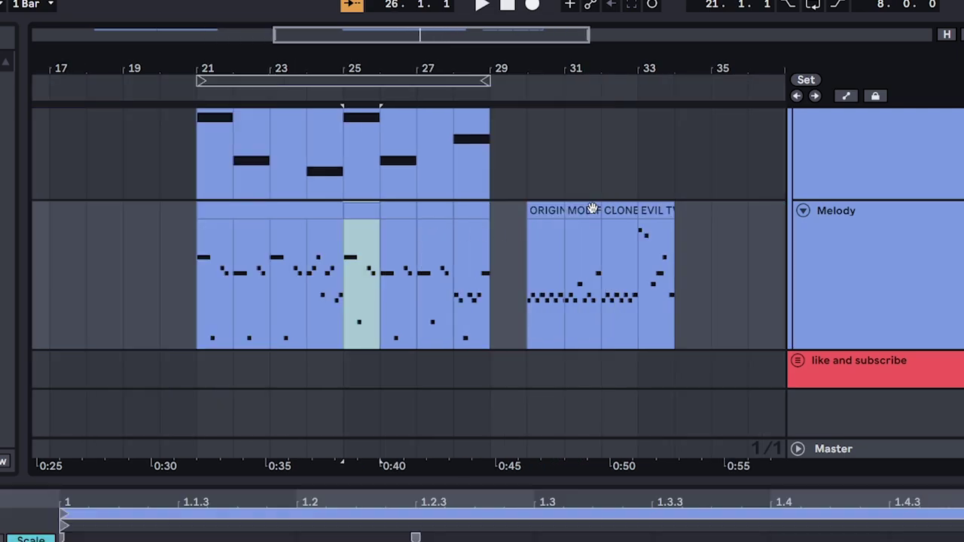
left_click(593, 211)
left_click(546, 210)
Name the melody clips in bars 21, 22 and 23 ORIGINAL, MOD and CLONE
scroll(592, 248, "left", 2)
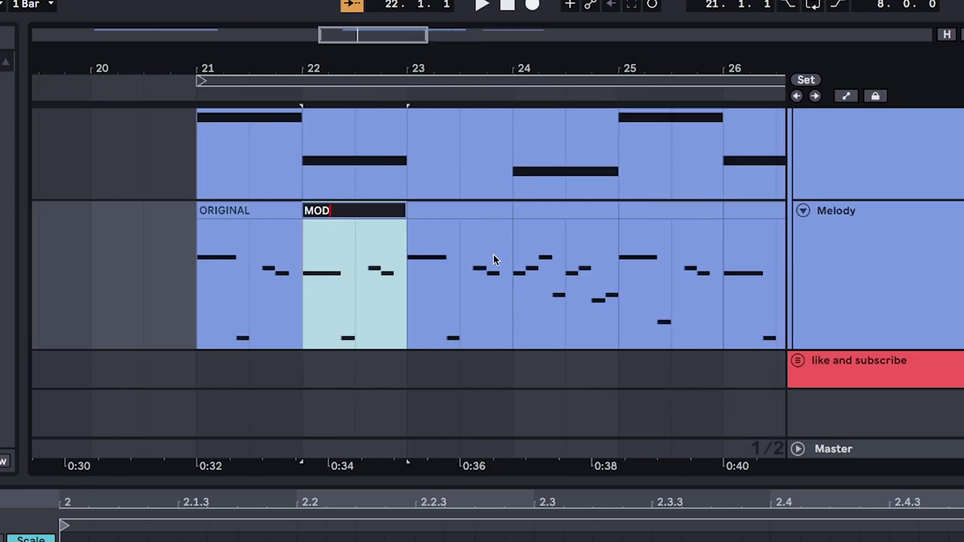
double_click(458, 215)
type("CLONE")
Name the melody clip in bar 24 VARIANT
double_click(534, 215)
type("EVIL")
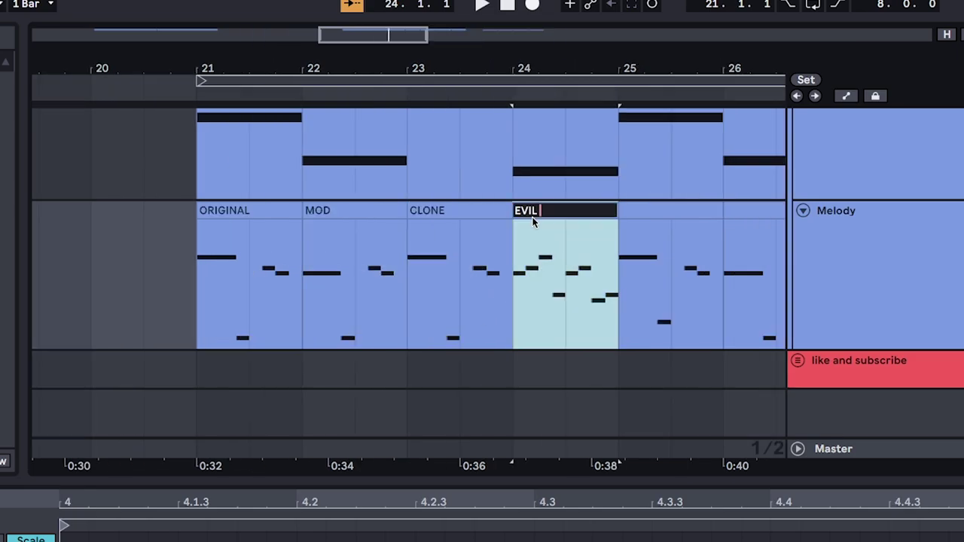
double_click(531, 216)
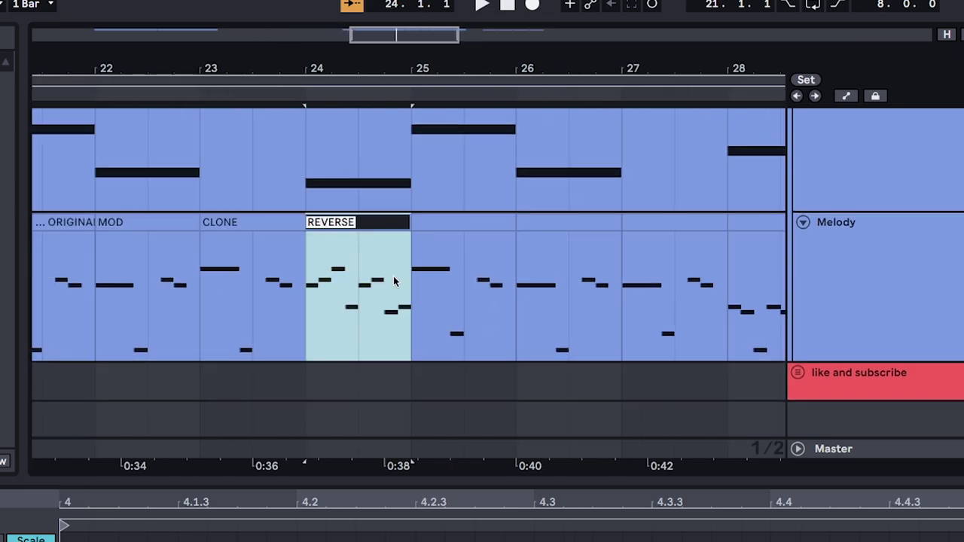
key("BackSpace")
key("BackSpace")
key("BackSpace")
key("BackSpace")
key("BackSpace")
key("BackSpace")
key("BackSpace")
type("VARIANT")
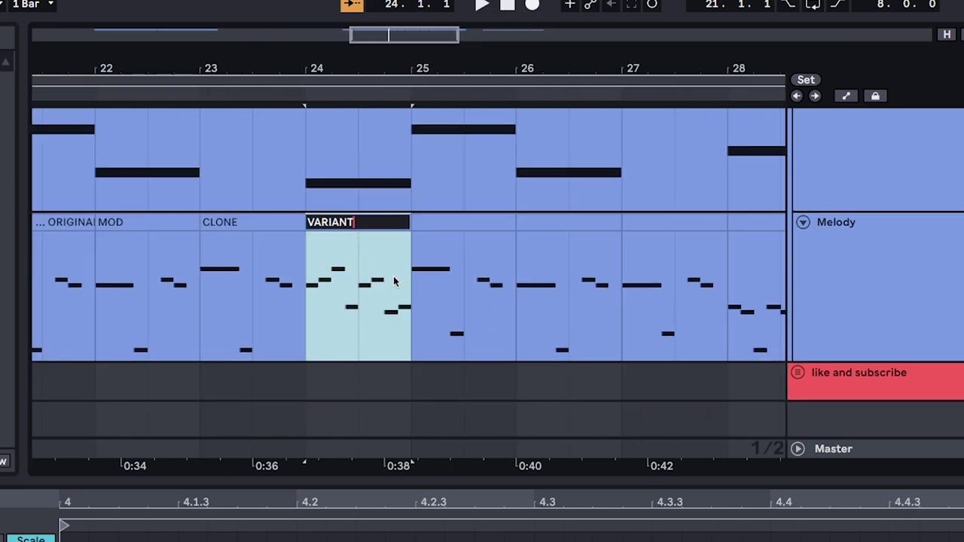
key("Return")
Name the second-half melody clips ORIGINAL in bar 25, MOD in bars 26 and 27, and VARIANT in bar 28
double_click(526, 216)
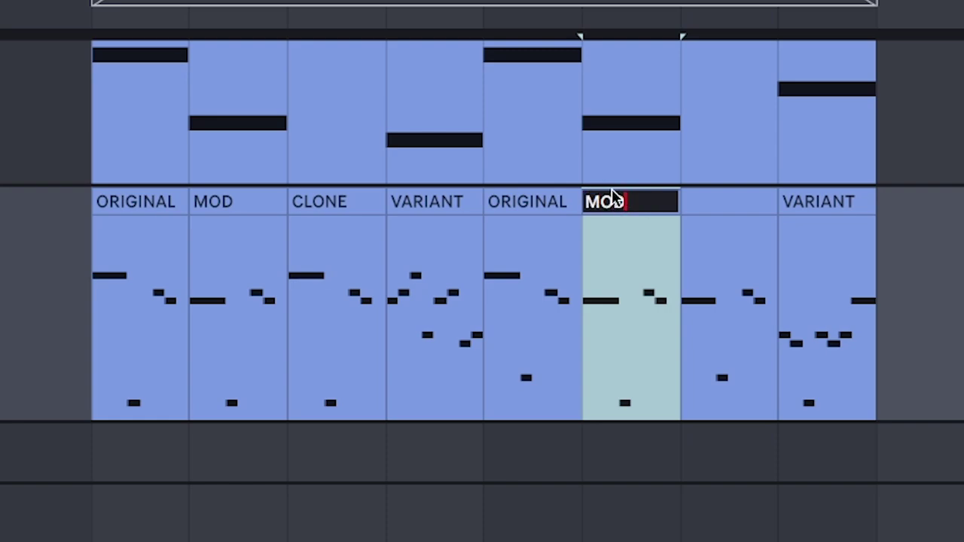
type("MOD")
left_click(731, 207)
left_click(645, 296)
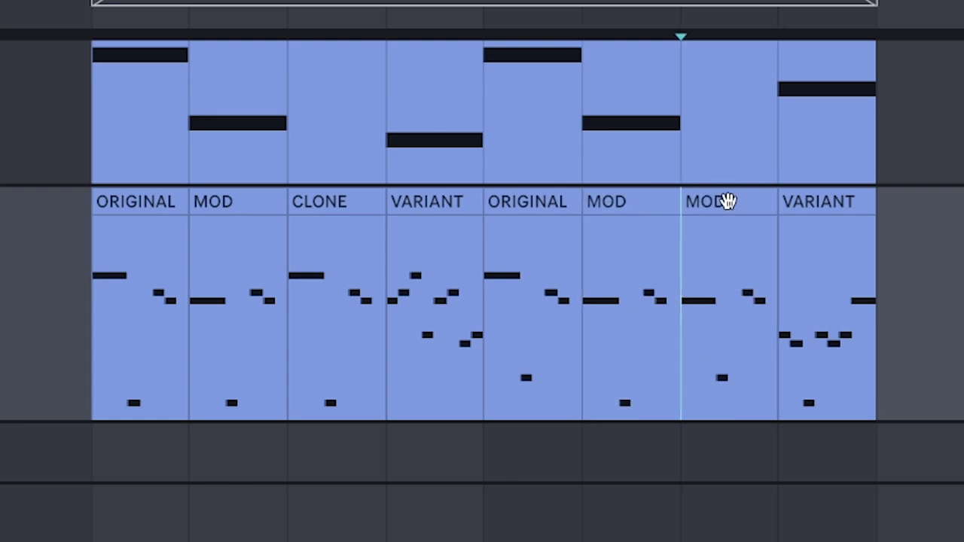
Compare the MOD and VARIANT clips in bars 27 and 28 with the ORIGINAL clip in bar 25
left_click(728, 200)
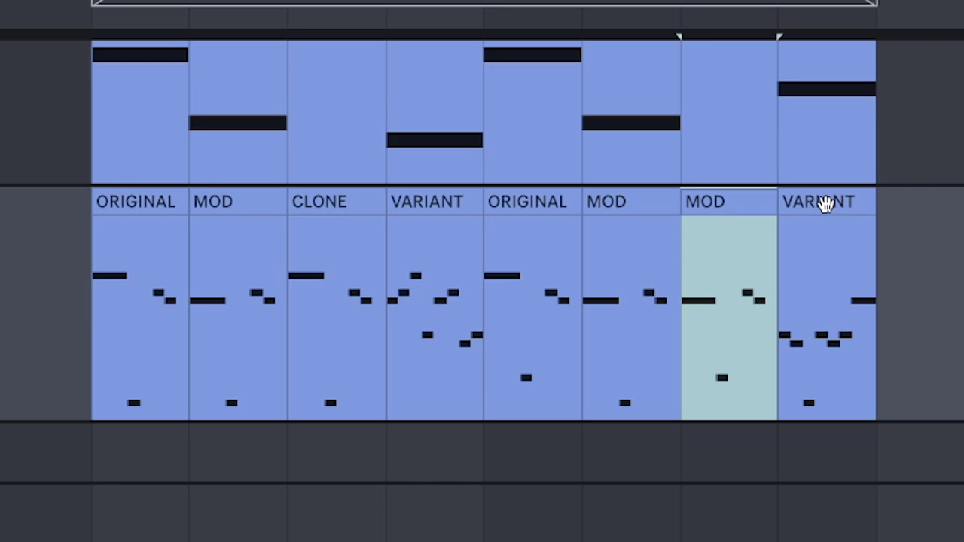
left_click(826, 205)
left_click(518, 197)
left_click(724, 192)
left_click(513, 192)
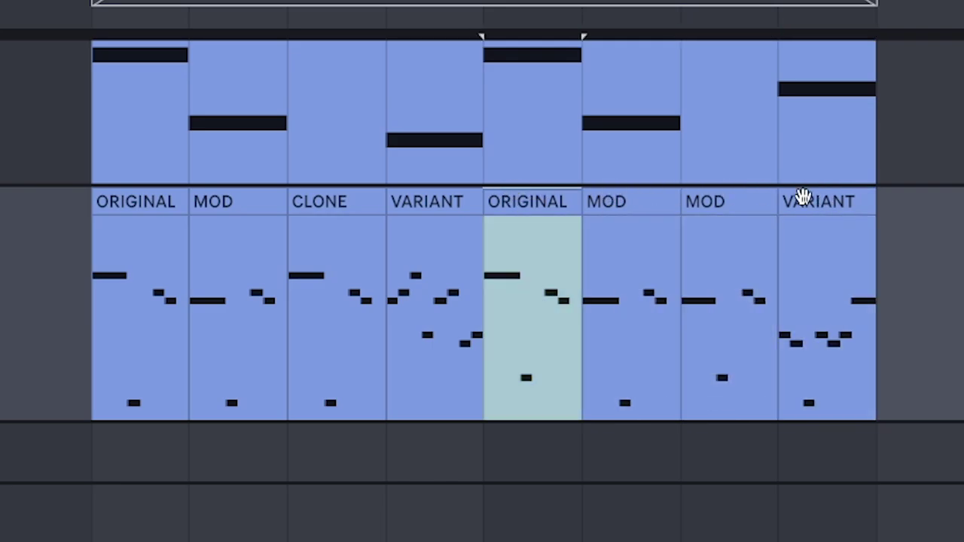
left_click(802, 196, "shift")
Play the melody from bar 25 and examine its ORIGINAL, MOD and VARIANT clips one by one
left_click_drag(509, 313, 387, 304)
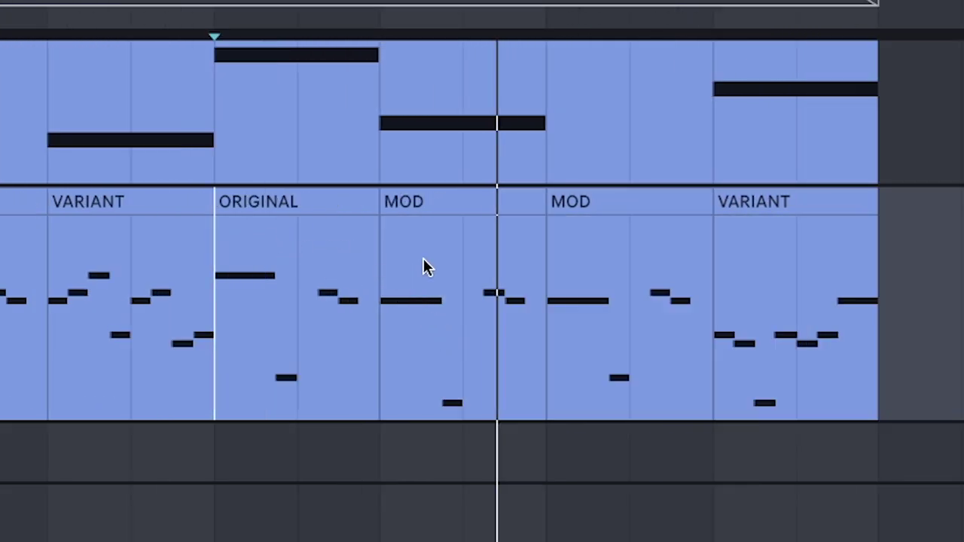
scroll(425, 267, "down", 3)
scroll(367, 252, "up", 2)
left_click(387, 203)
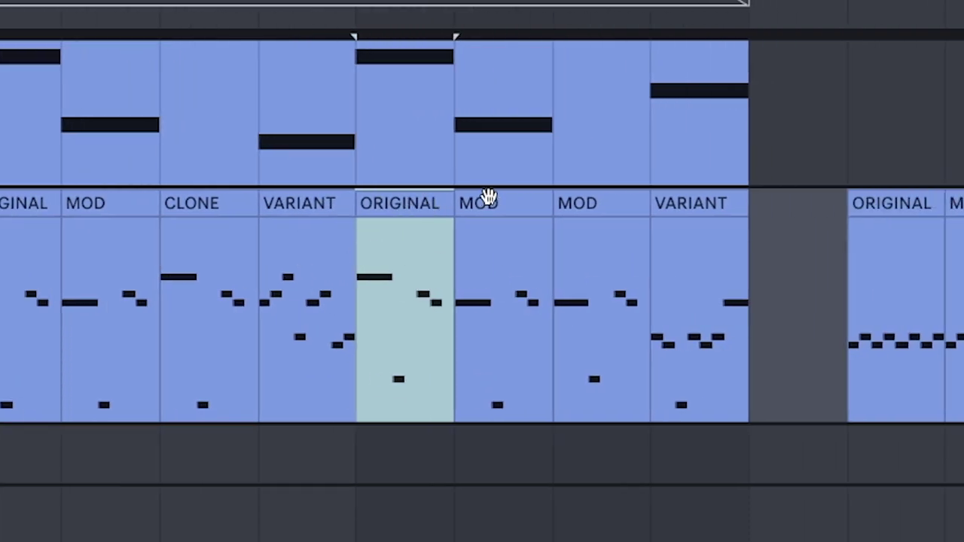
left_click(420, 208)
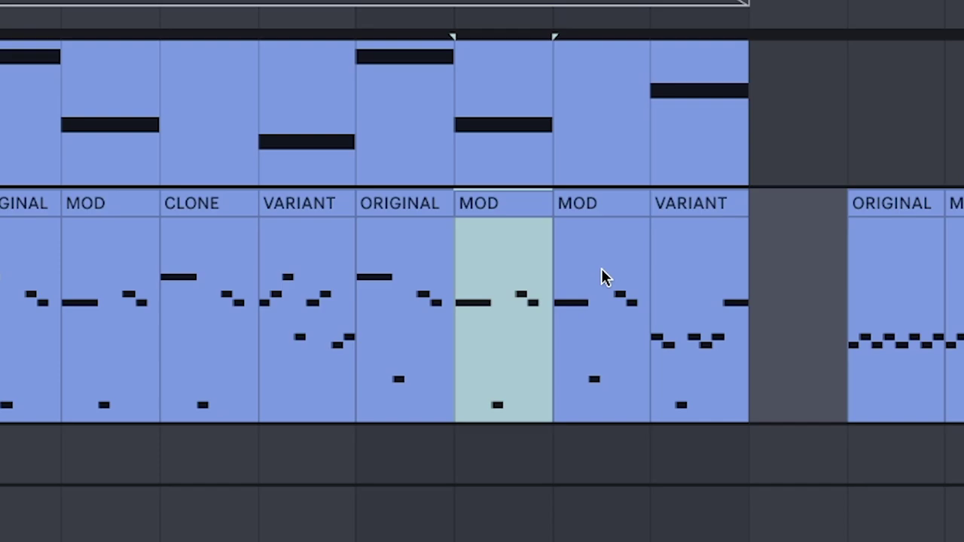
left_click(588, 226)
left_click(678, 194)
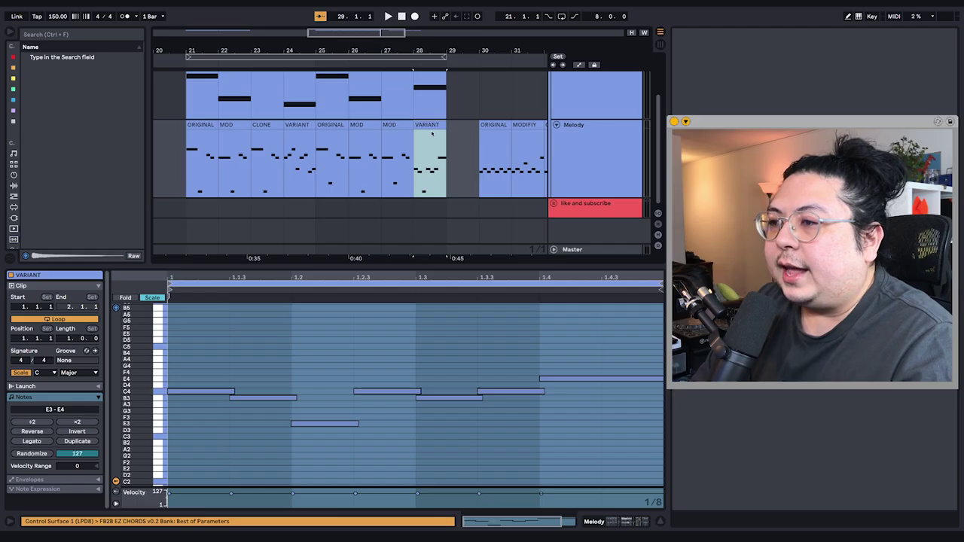
Review the clip structure of the whole eight-bar melody in bars 21 to 28, including the ORIGINAL clip in bar 25
scroll(602, 260, "left", 1)
left_click(427, 244)
scroll(451, 302, "down", 3)
scroll(452, 303, "up", 3)
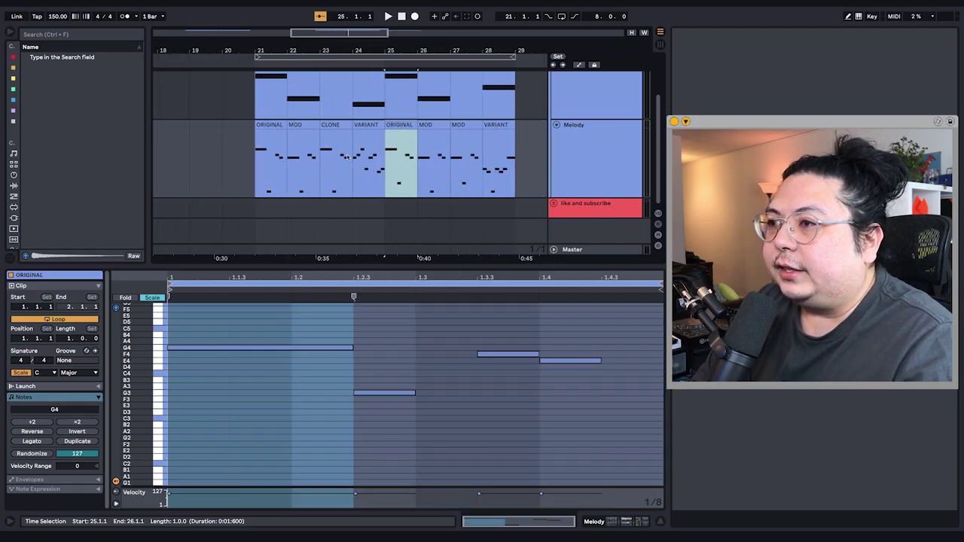
scroll(347, 157, "up", 3)
scroll(346, 157, "down", 3)
scroll(362, 160, "left", 1)
scroll(396, 168, "down", 3)
scroll(326, 153, "right", 2)
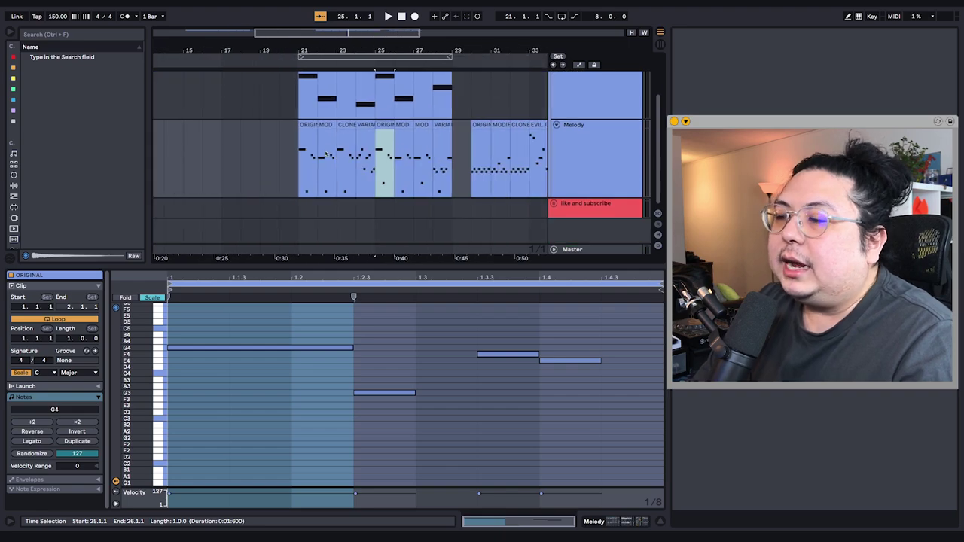
Move the eight named melody clips from bar 21 to bar 33
scroll(326, 154, "down", 3)
left_click_drag(315, 153, 491, 154)
left_click_drag(318, 125, 451, 151)
left_click(453, 164)
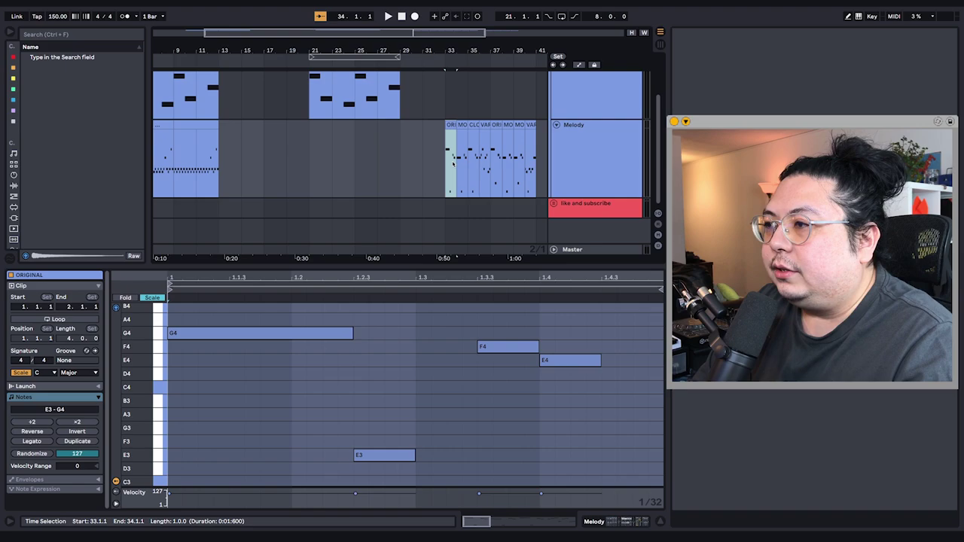
Insert an empty four-bar MIDI clip at bar 21 of the Melody track and start it with a two-beat E4
left_click_drag(314, 161, 352, 171)
key("ctrl+shift+m")
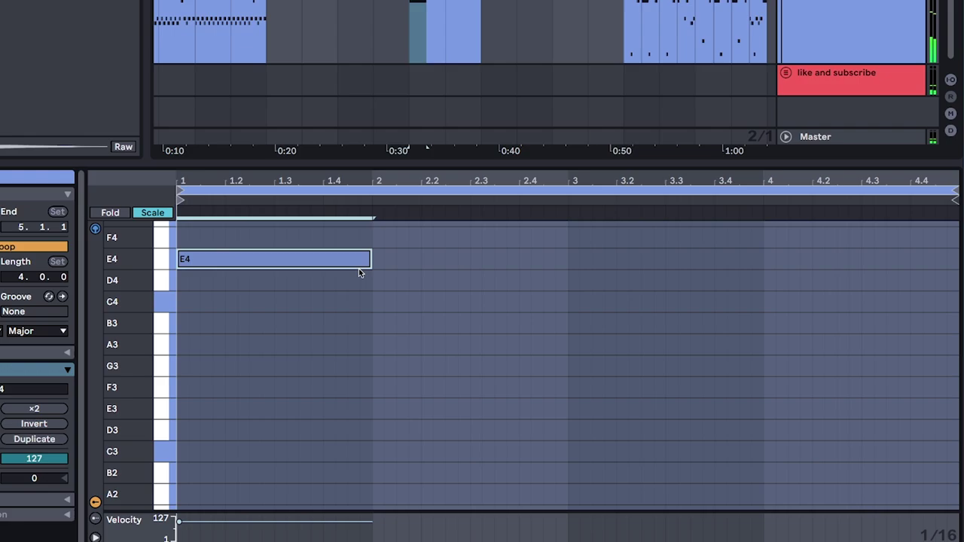
left_click_drag(359, 270, 269, 273)
Add a two-beat C4 on 1.3 and one-beat B3, C4, E4 and G4 notes through bar 2 of the clip
double_click(427, 302)
double_click(475, 259)
scroll(489, 287, "up", 2)
double_click(524, 262)
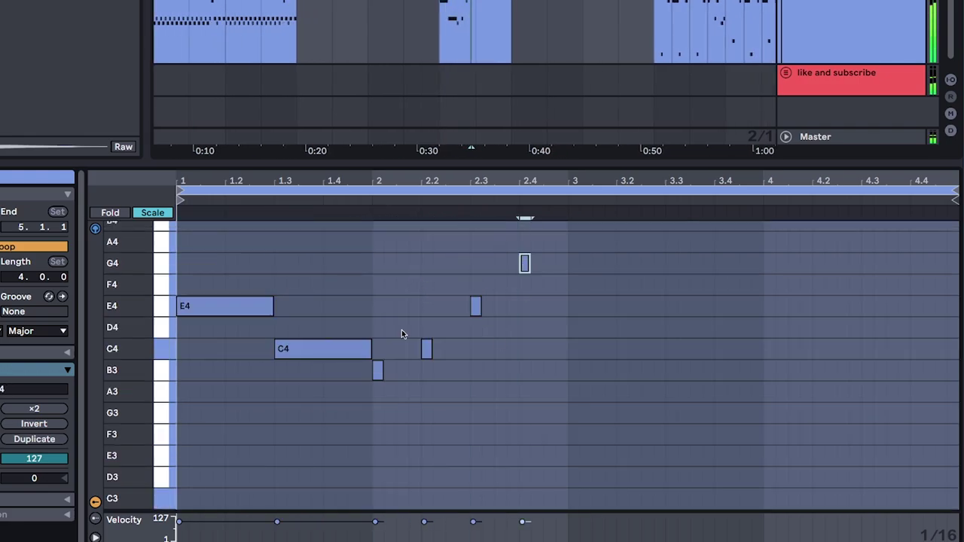
left_click_drag(375, 384, 536, 253)
Fill bar 3 of the clip with a two-beat C4 and a two-beat B3
double_click(573, 347)
left_click_drag(579, 350, 670, 351)
double_click(672, 369)
left_click_drag(677, 373, 755, 374)
Lower the two notes in bar 3 of the clip to B3 and G3
left_click(226, 309)
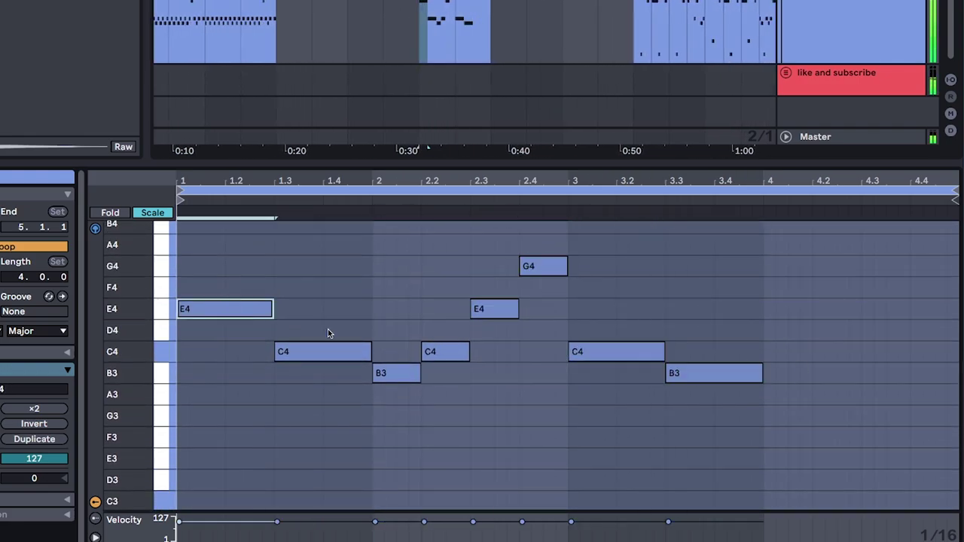
left_click(617, 352)
mouse_move(709, 373)
left_mouse_down()
mouse_move(710, 353)
mouse_move(709, 393)
left_mouse_up()
left_click_drag(617, 352, 618, 374)
left_click(472, 262)
left_click_drag(709, 393, 709, 415)
Fill bar 4 of the clip with one-beat G4, D4, C4 and B3 notes
double_click(783, 255)
double_click(837, 299)
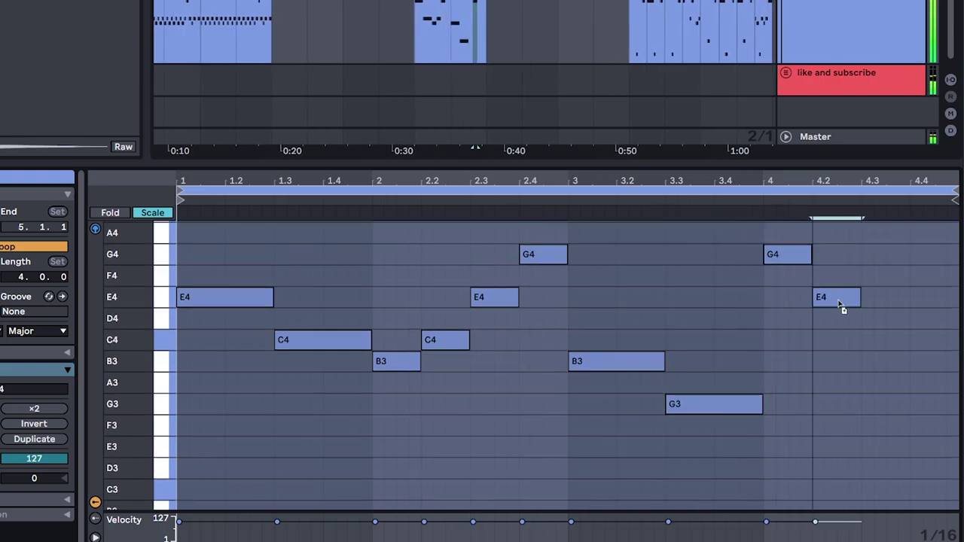
left_click_drag(841, 308, 841, 320)
double_click(885, 340)
double_click(934, 361)
Lengthen bar 3's B3 to three beats and shorten its G3 to one beat on 3.4
double_click(712, 404)
left_click_drag(665, 361, 763, 361)
double_click(721, 404)
left_click_drag(724, 404, 763, 404)
left_click_drag(762, 361, 714, 362)
Rework bar 4 of the clip into the rising notes B3, D4, E4 and G4
left_click_drag(791, 256, 791, 308)
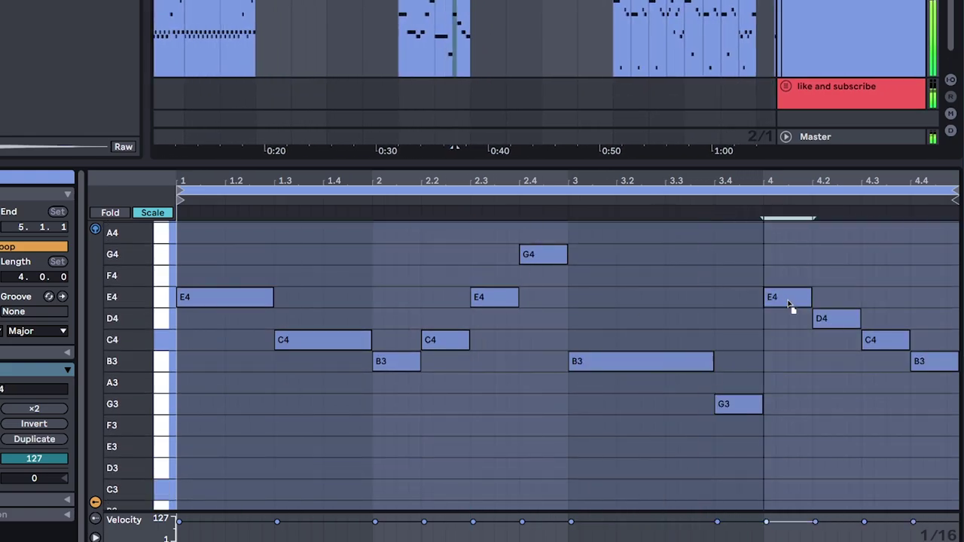
left_click_drag(791, 308, 792, 362)
left_click_drag(885, 341, 886, 298)
left_click_drag(934, 362, 921, 261)
Play the new melody with its chords from bar 21 and follow the repeated ORIGINAL clips
left_click(506, 362)
key("space")
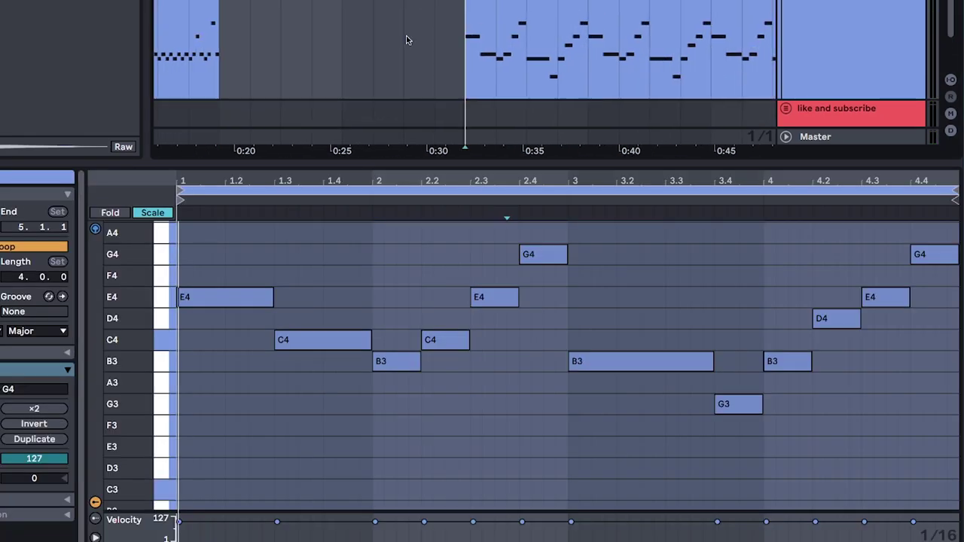
scroll(392, 34, "right", 2)
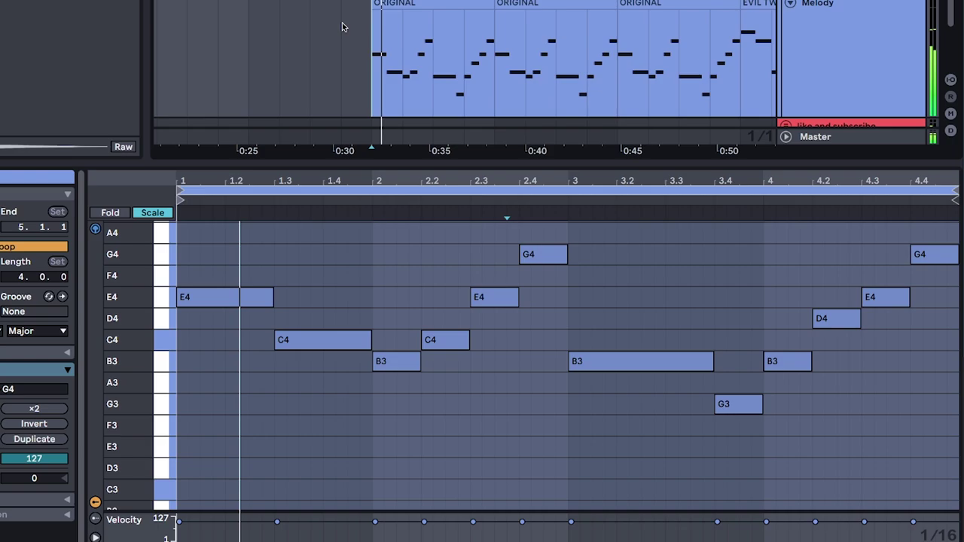
scroll(416, 53, "down", 2)
scroll(316, 16, "up", 3)
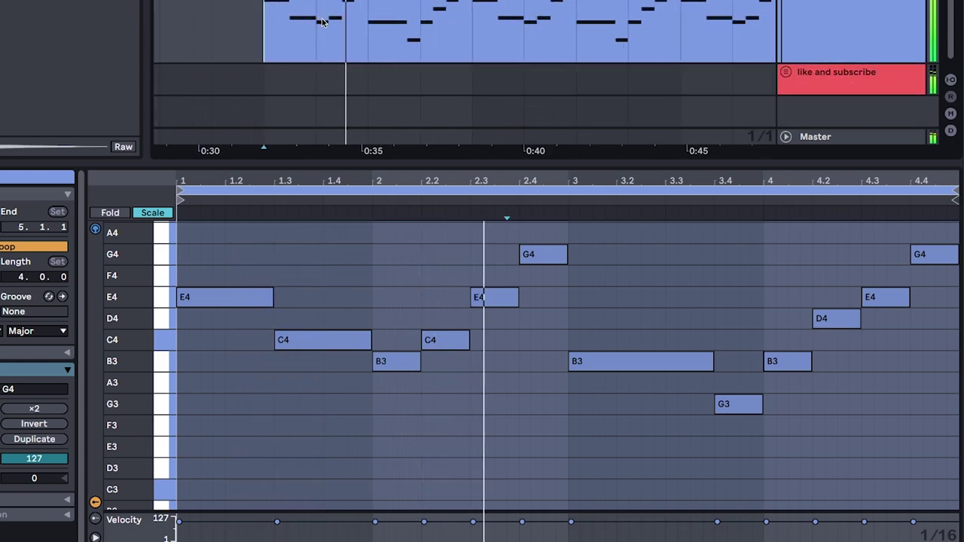
scroll(316, 17, "down", 3)
left_click_drag(378, 20, 343, 32)
scroll(343, 33, "up", 3)
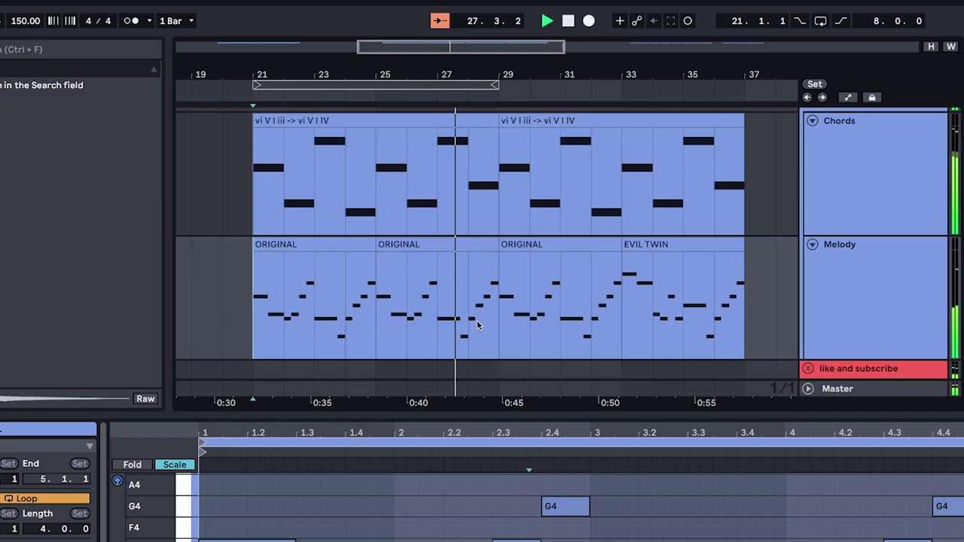
Listen on through the remaining ORIGINAL clips and the EVIL TWIN clip at bar 33
left_click_drag(476, 324, 426, 302)
scroll(421, 302, "down", 3)
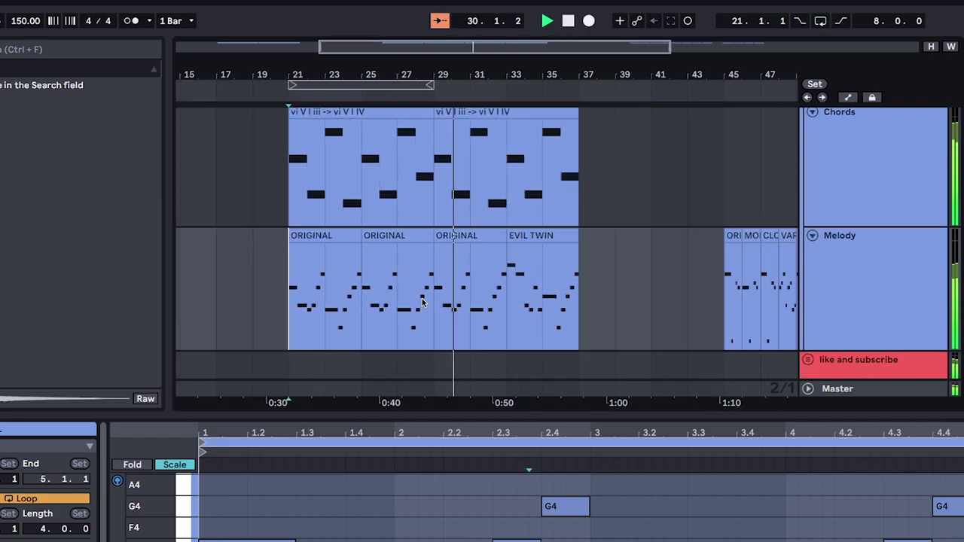
scroll(421, 302, "up", 3)
scroll(421, 302, "down", 3)
left_click_drag(503, 299, 567, 323)
scroll(567, 323, "up", 2)
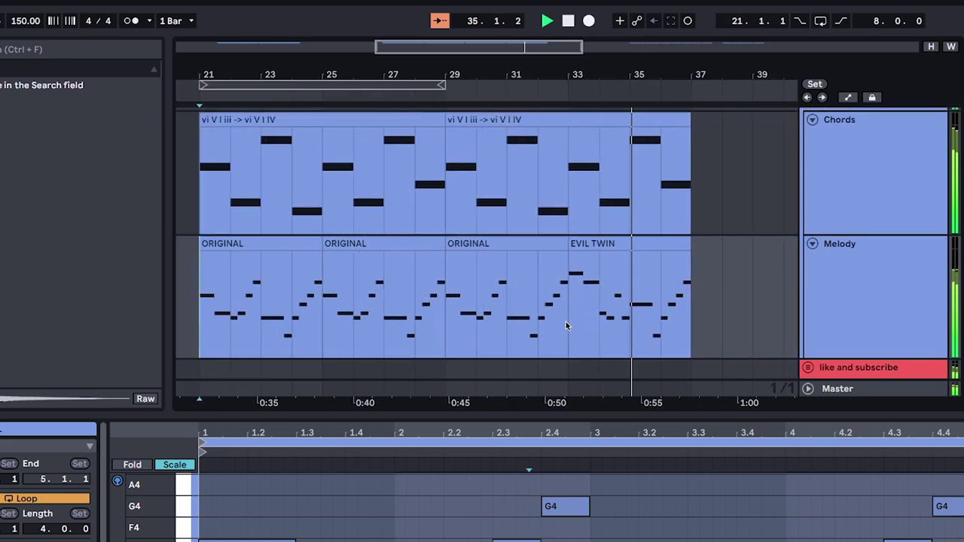
scroll(565, 323, "down", 2)
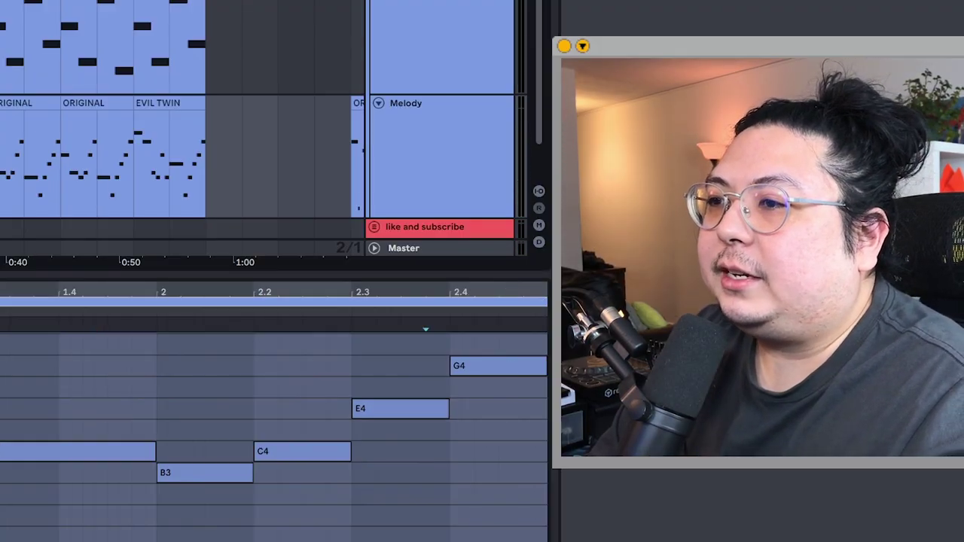
Split the ORIGINAL clip at bar 27 and name its second half EVIL TWIN
left_click(43, 188)
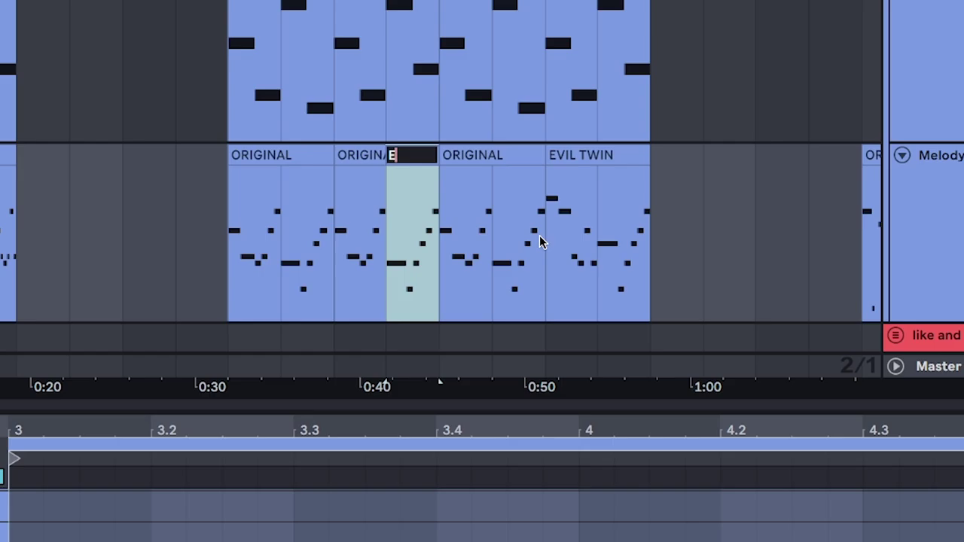
key("Return")
Play the melody from bar 21 and follow the first ORIGINAL clip up to bar 25
key("space")
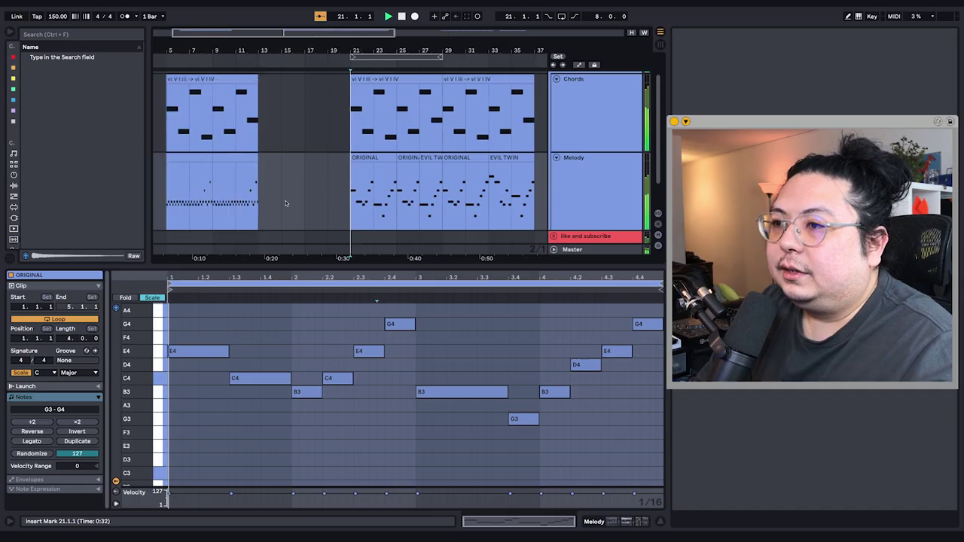
left_click_drag(351, 183, 307, 185)
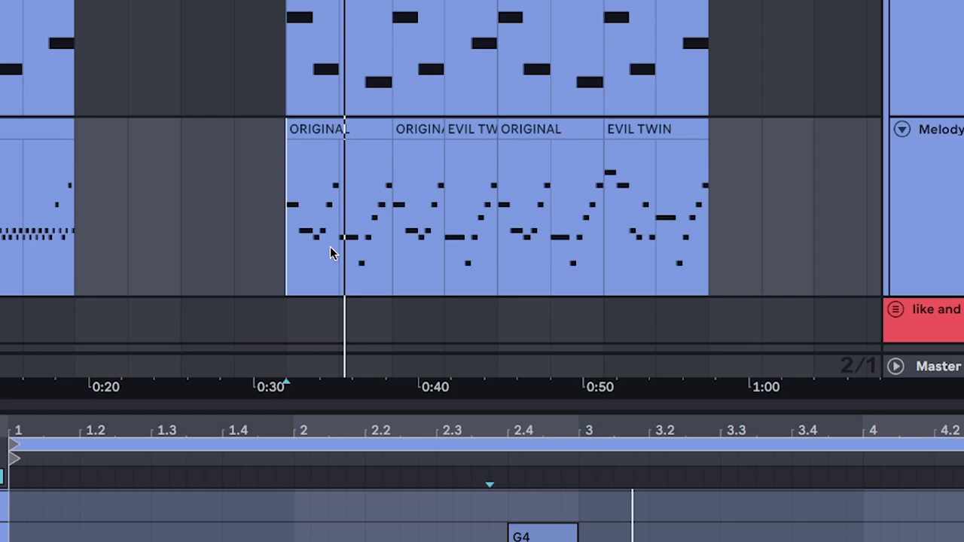
scroll(330, 249, "up", 3)
scroll(324, 279, "down", 3)
mouse_move(329, 273)
left_mouse_down()
mouse_move(311, 273)
mouse_move(339, 252)
mouse_move(334, 279)
left_mouse_up()
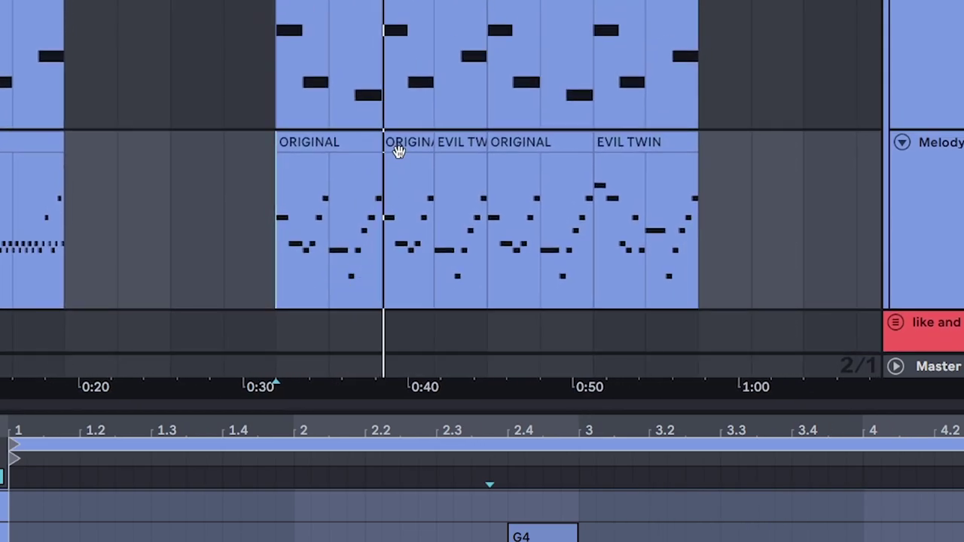
left_click(398, 151)
key("space")
Split the first ORIGINAL clip at bar 23 and name its second half MODIFY
left_click(328, 193)
key("super+e")
left_click(358, 144)
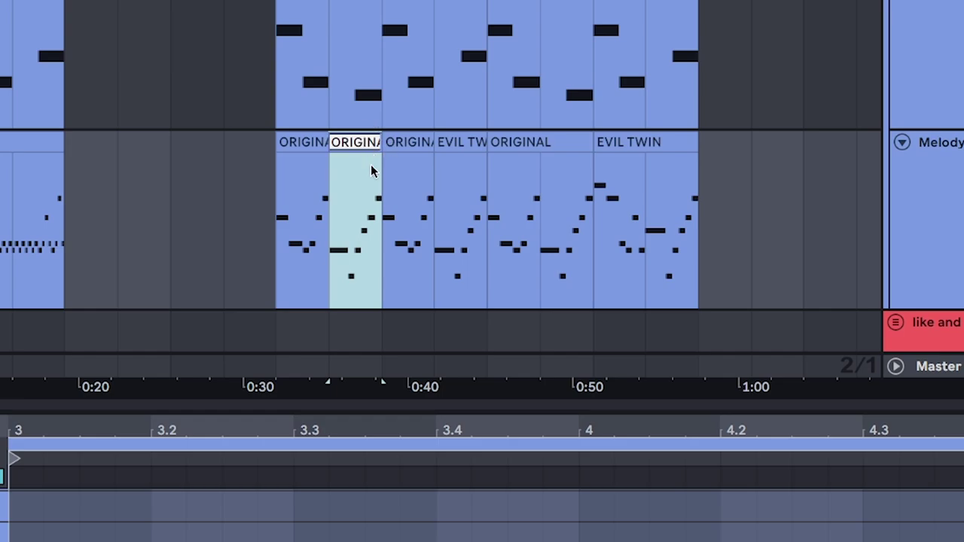
key("ctrl+r")
type("MODIFY")
key("Return")
scroll(368, 220, "up", 3)
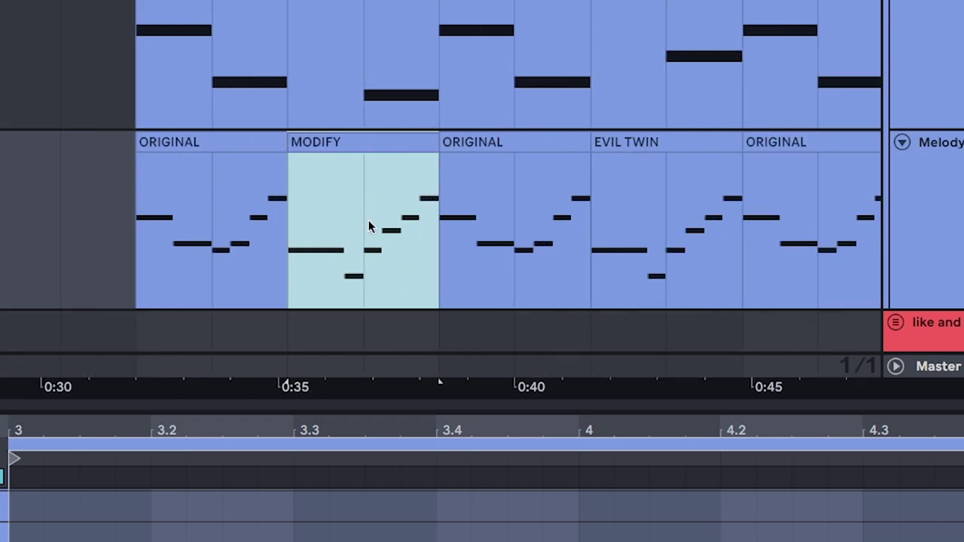
Move the first two bars of the EVIL TWIN clip at bar 33 to bar 27, replacing the EVIL TWIN clip there
scroll(361, 218, "down", 3)
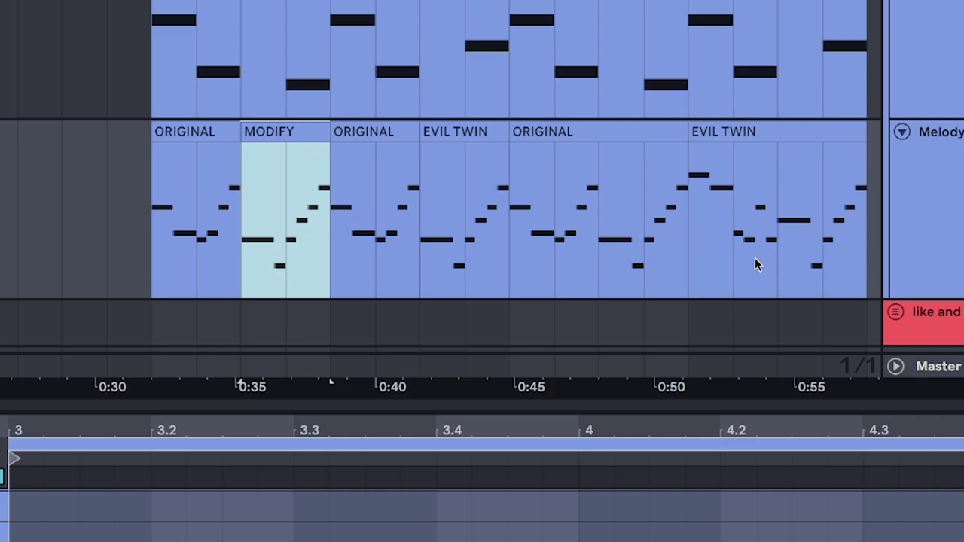
left_click(754, 258)
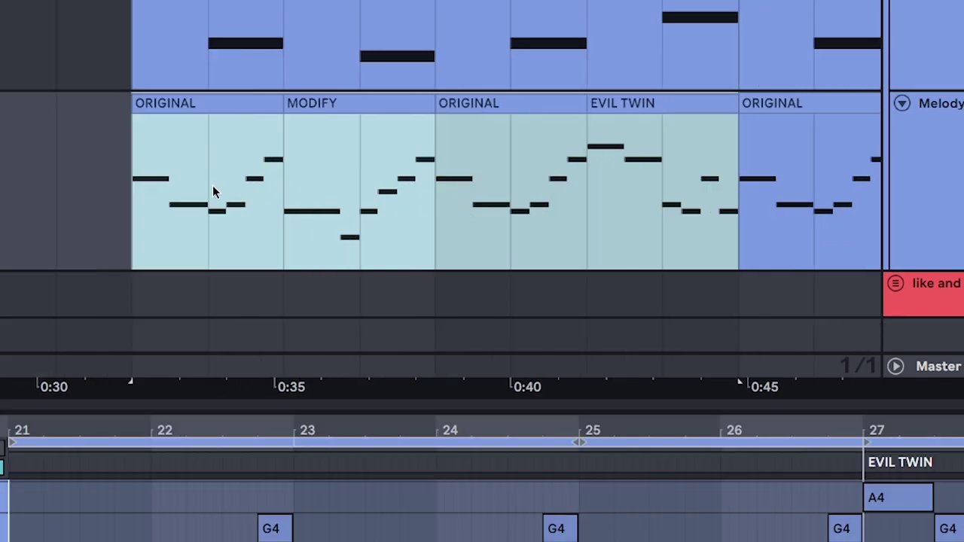
scroll(211, 186, "down", 3)
left_click_drag(238, 206, 200, 234)
left_click(132, 222)
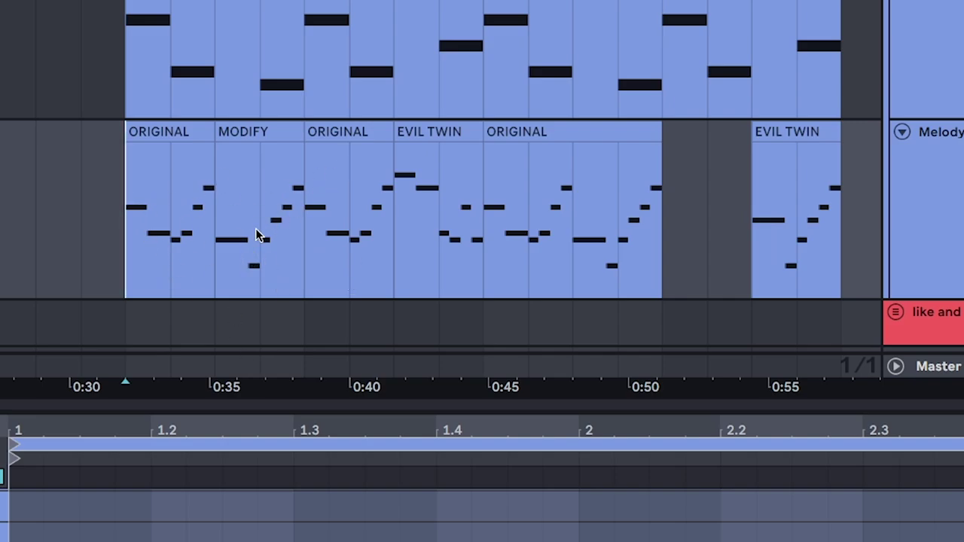
Select the four Melody clips from bar 21 to 29 and rename the third one CLONE
left_click(160, 139)
left_click(457, 133, "shift")
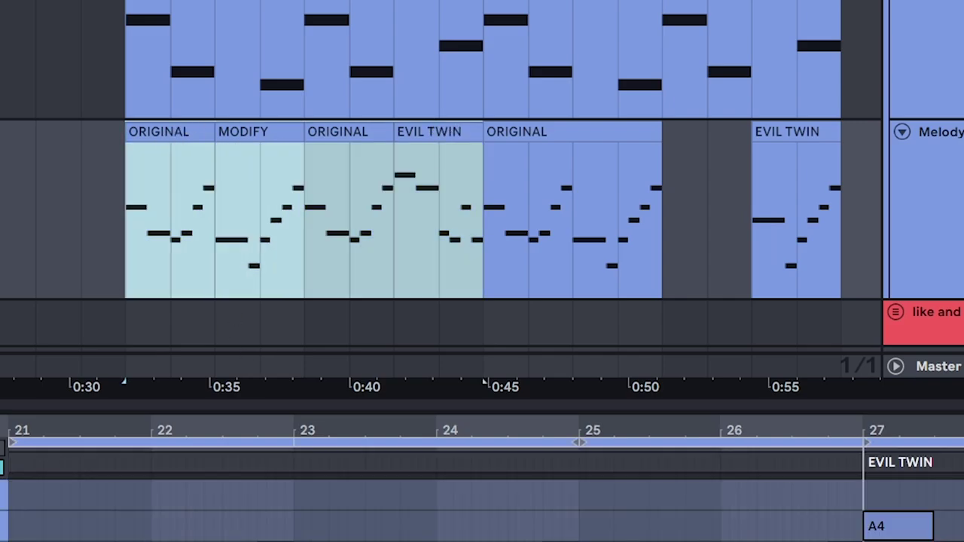
scroll(203, 271, "up", 3)
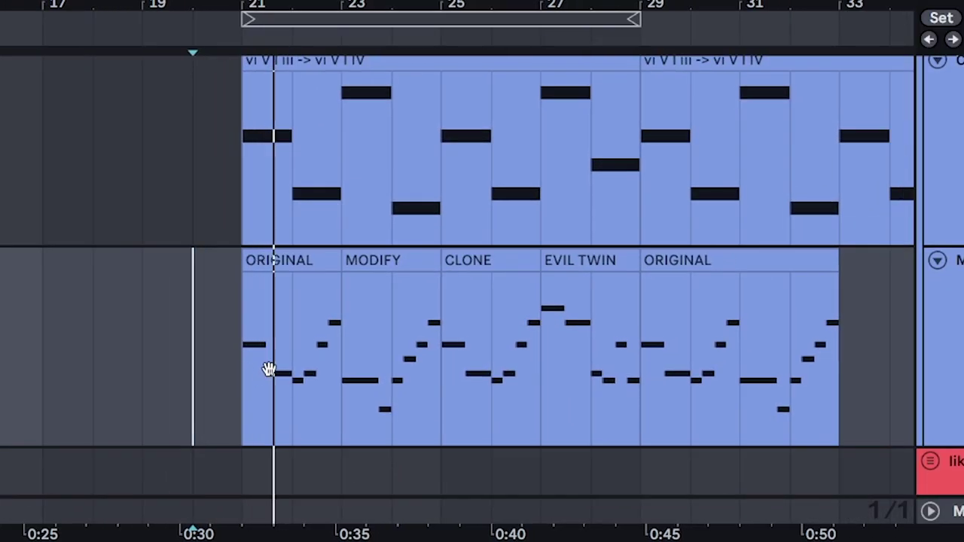
Play the melody from bar 20 and follow the ORIGINAL, MODIFY, CLONE and EVIL TWIN clips
mouse_move(267, 379)
left_mouse_down()
mouse_move(271, 372)
mouse_move(256, 369)
left_mouse_up()
scroll(274, 370, "up", 2)
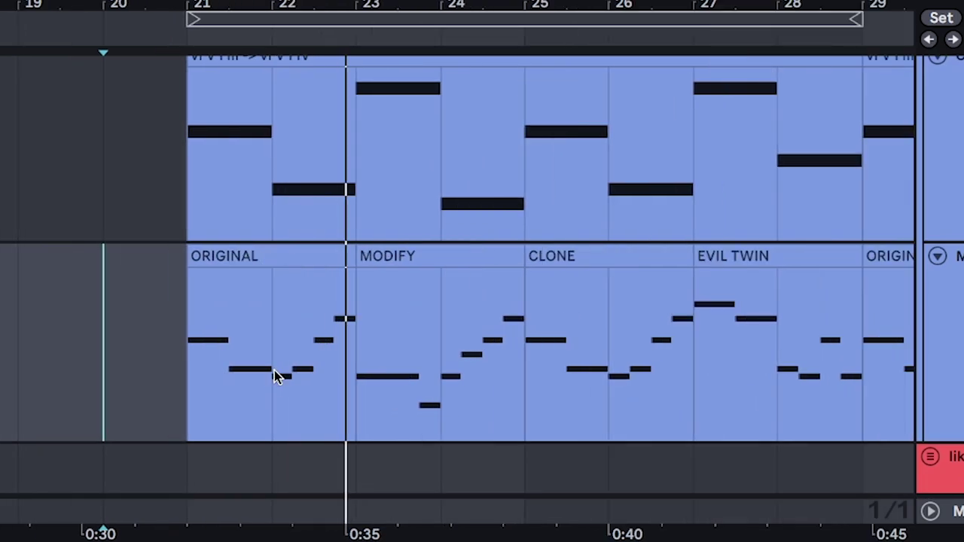
scroll(274, 370, "down", 2)
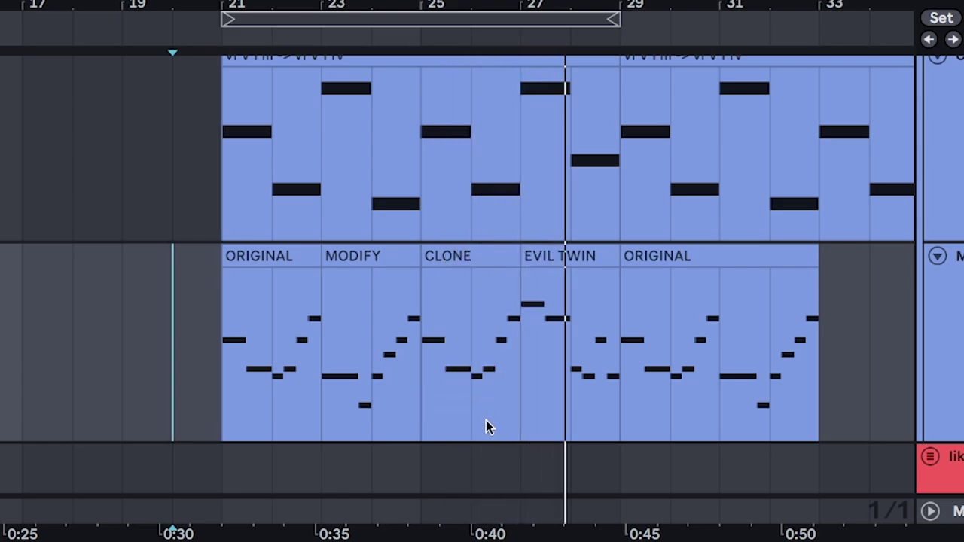
Delete the ORIGINAL clip at bar 29 and select the four remaining phrase clips from bar 21 to 29
left_click(672, 256)
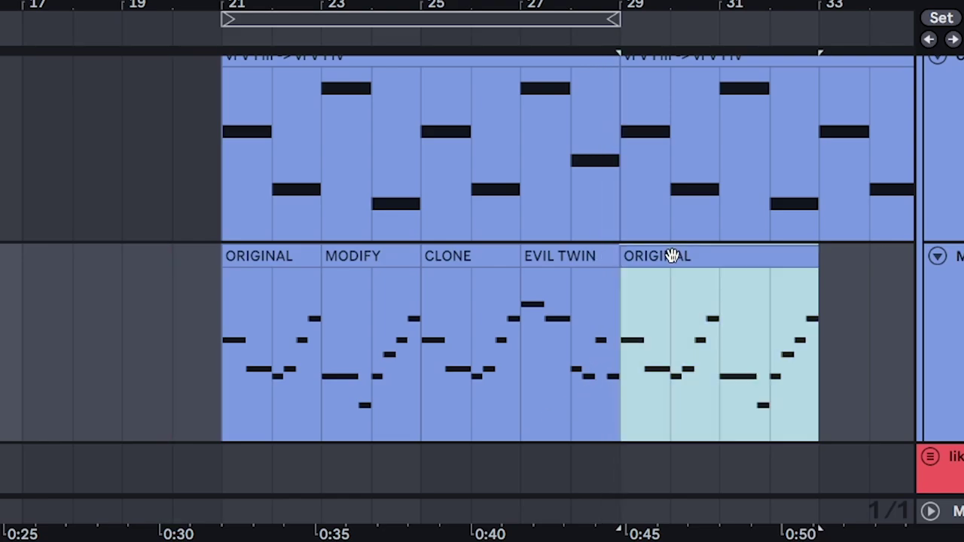
key("Delete")
left_click_drag(221, 384, 552, 367)
scroll(544, 364, "down", 3)
left_click_drag(604, 310, 743, 299)
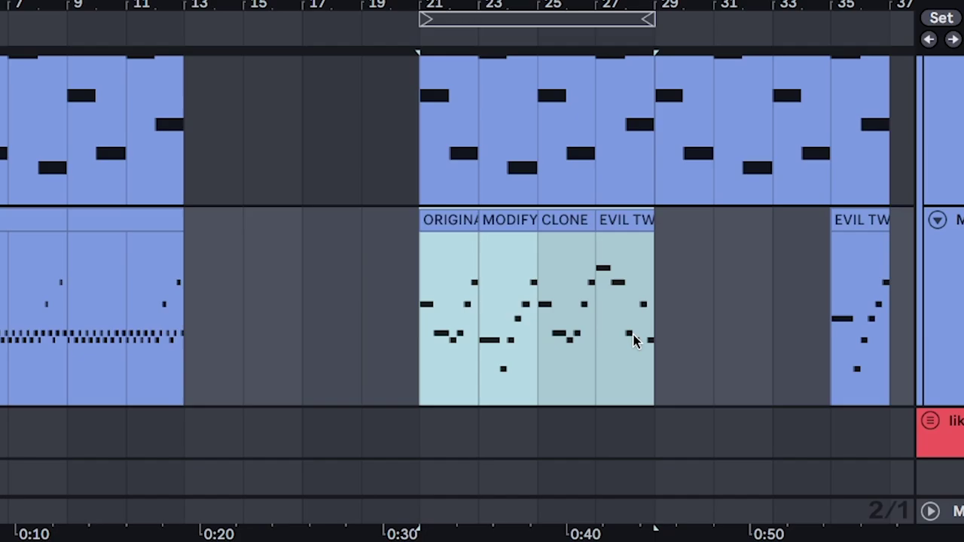
Place four one-bar clips, ORIGINAL, MOD, CLONE and VARIANT, on the Melody track from bar 29 to 33
scroll(632, 341, "up", 4)
scroll(377, 202, "down", 2)
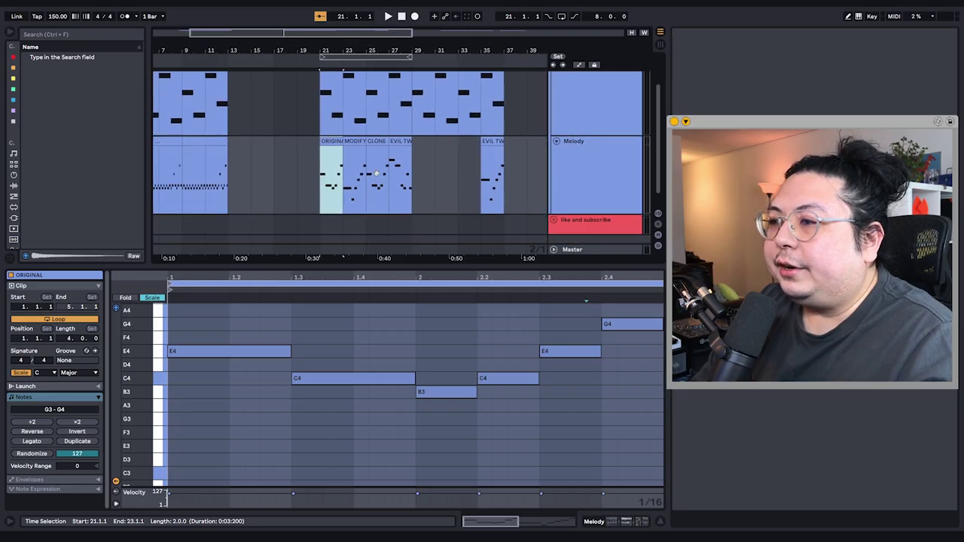
scroll(366, 170, "right", 4)
left_click_drag(378, 181, 421, 181)
scroll(418, 180, "left", 4)
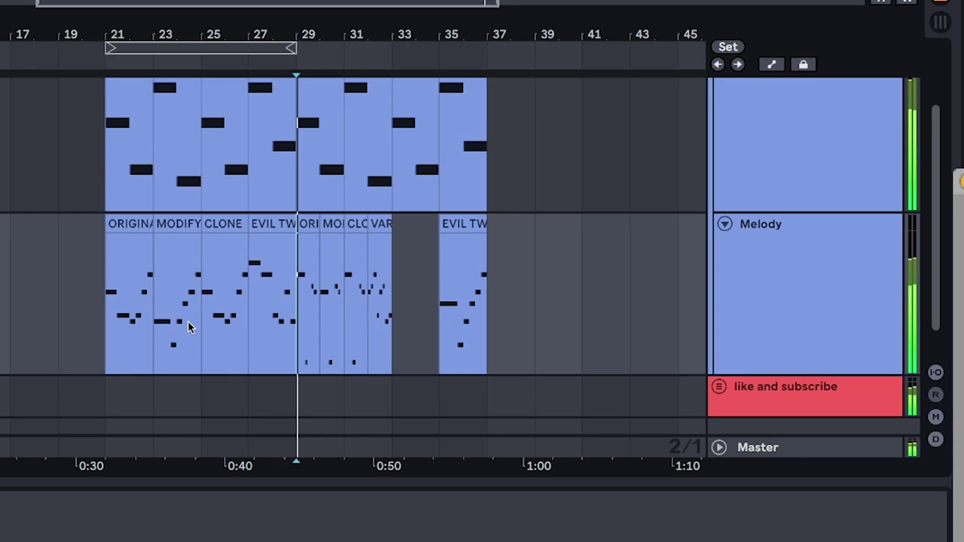
Play the melody from bar 29 and follow the one-bar clips through to VARIANT
scroll(241, 332, "left", 3)
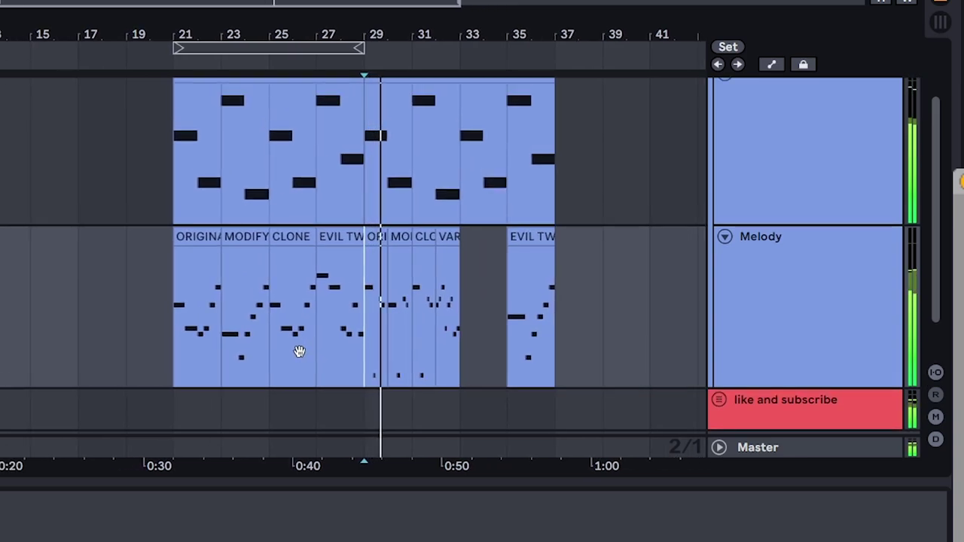
scroll(328, 365, "up", 3)
scroll(337, 369, "down", 4)
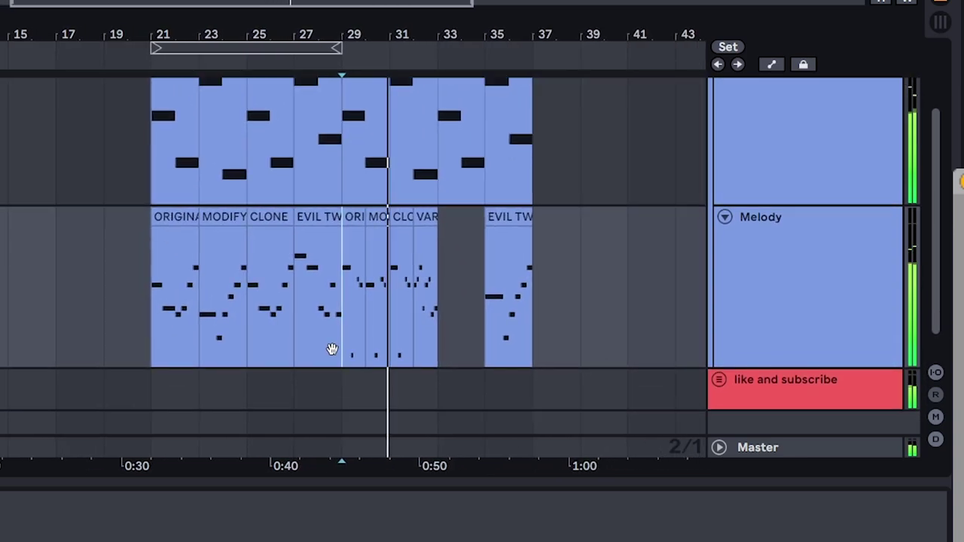
left_click_drag(352, 329, 321, 340)
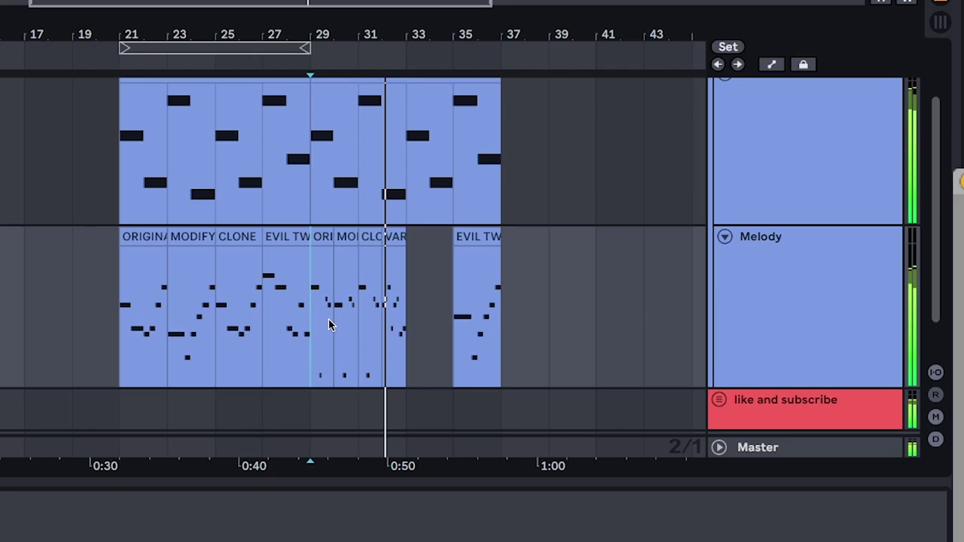
Examine the notes of the four clips from bar 21, then of the one-bar ORIGINAL, MOD, CLONE and VARIANT clips
left_click_drag(270, 190, 327, 213)
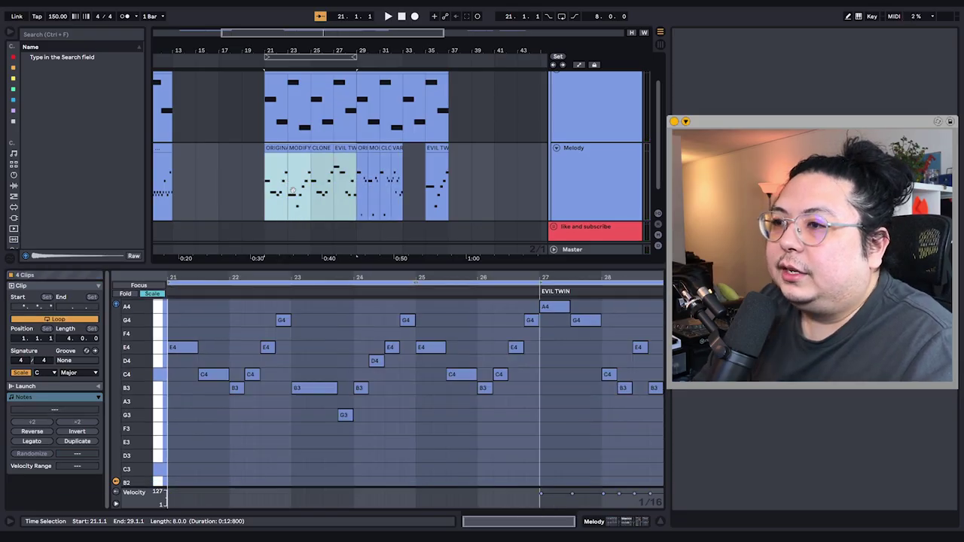
left_click(395, 180)
scroll(393, 178, "up", 3)
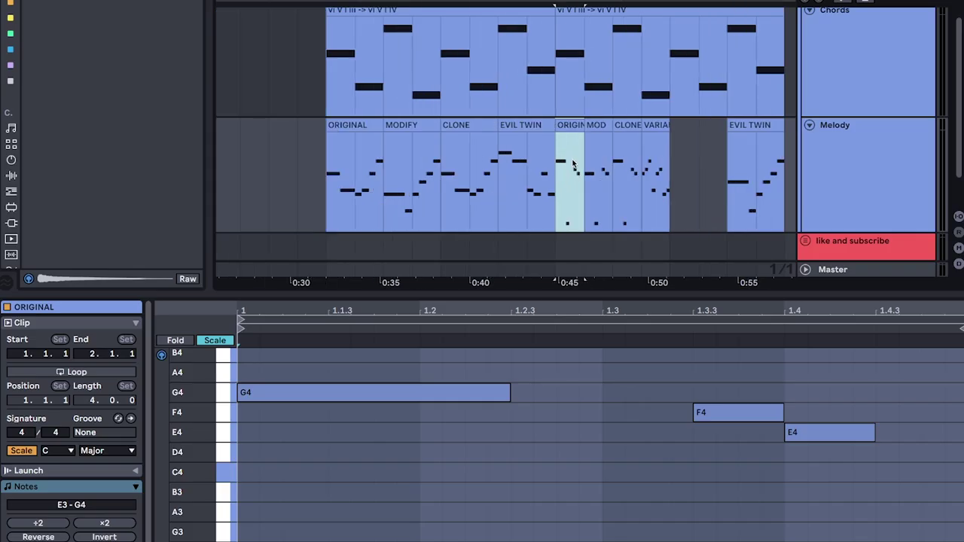
left_click(593, 124)
left_click(628, 124)
left_click(659, 127)
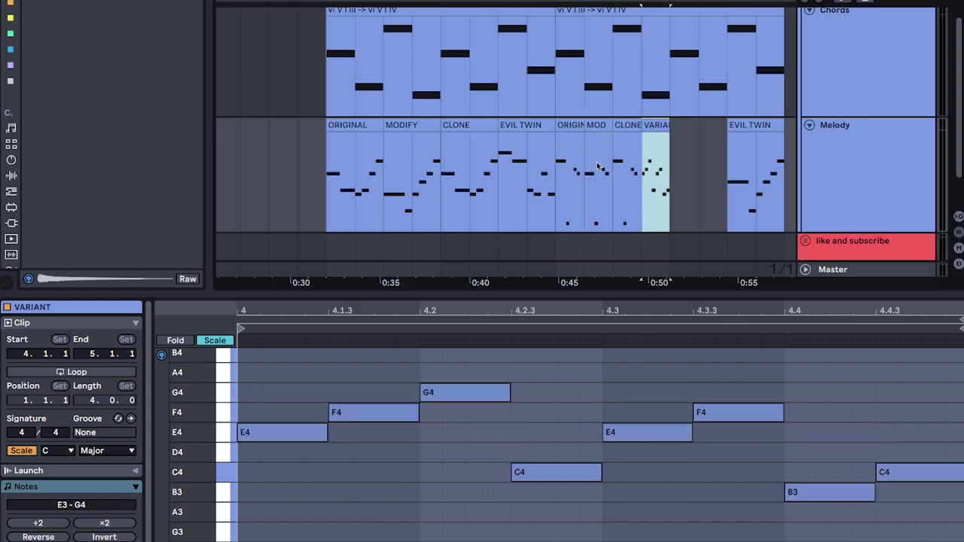
Add a new MIDI track directly below the Melody track
scroll(588, 189, "left", 1)
scroll(588, 188, "down", 1)
left_click(833, 158)
key("ctrl+shift+t")
Move the four one-bar clips from bar 29 of Melody to bar 21 of the new track and duplicate them up to bar 29
left_click_drag(586, 256, 597, 281)
scroll(598, 271, "down", 3)
left_click_drag(615, 241, 674, 230)
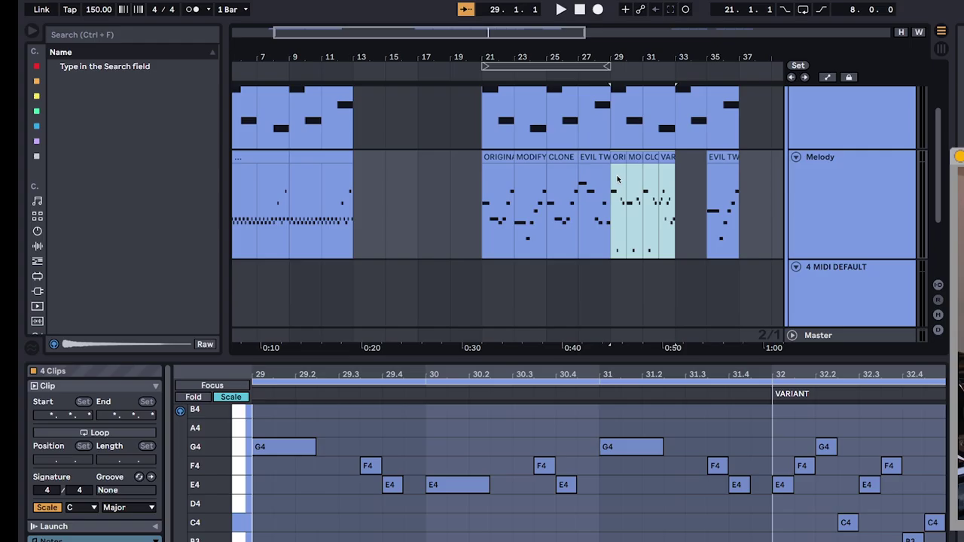
left_click_drag(617, 158, 495, 296)
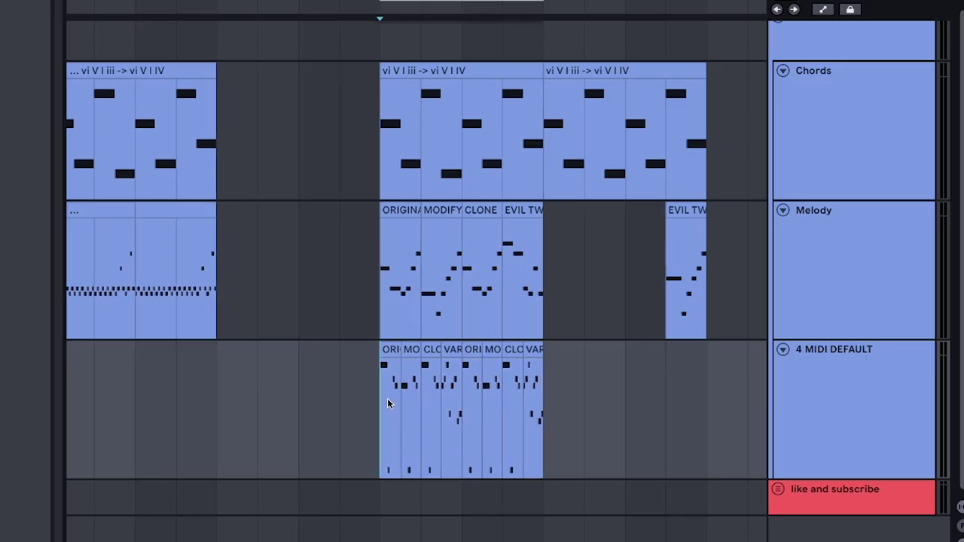
Play the chords with both melody layers from bar 21 and listen through to bar 29
key("space")
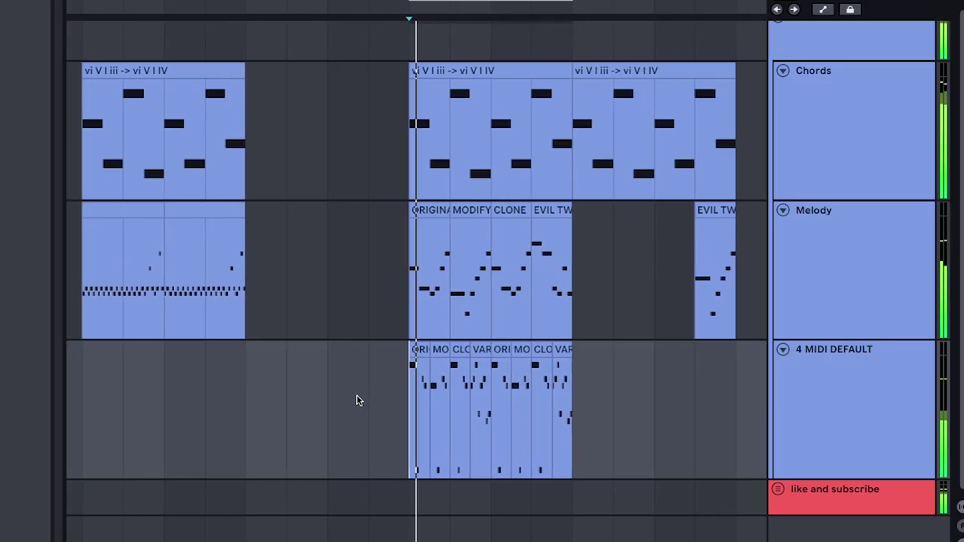
scroll(357, 400, "up", 3)
left_click_drag(396, 422, 304, 423)
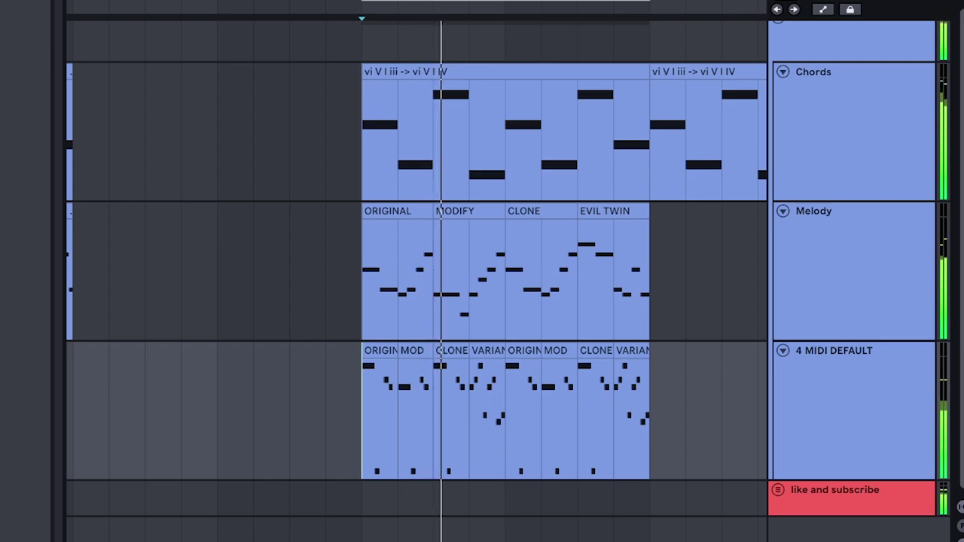
scroll(492, 410, "up", 2)
scroll(495, 416, "down", 2)
left_click_drag(498, 419, 394, 426)
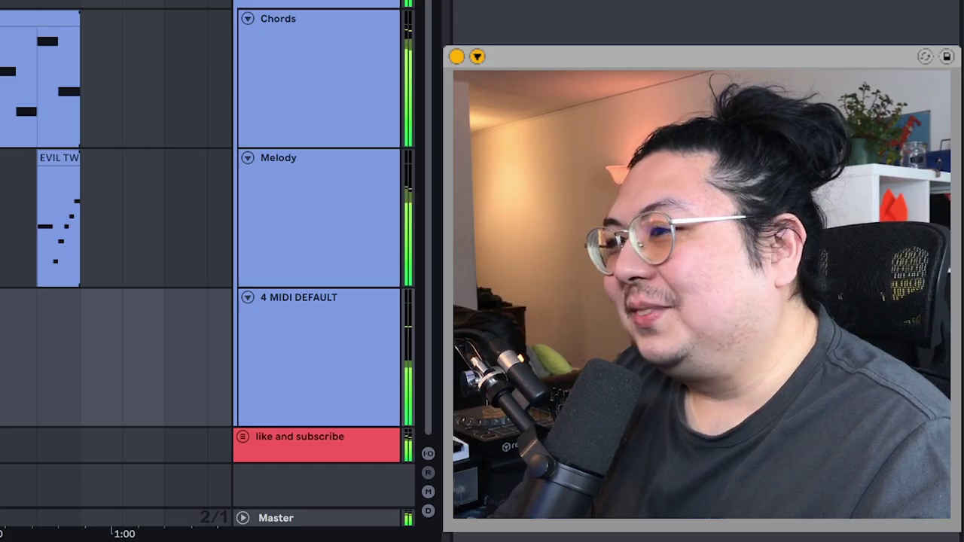
scroll(116, 218, "up", 2)
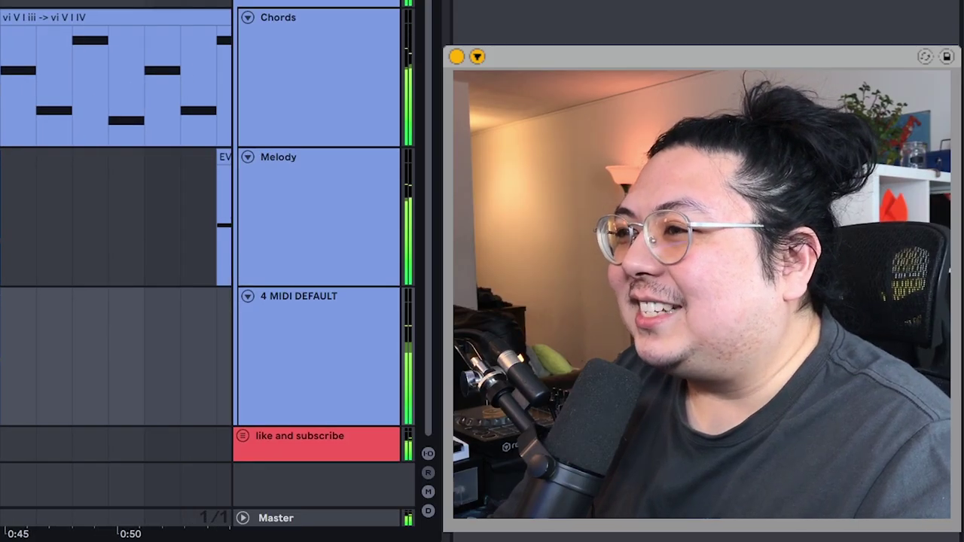
scroll(402, 231, "down", 2)
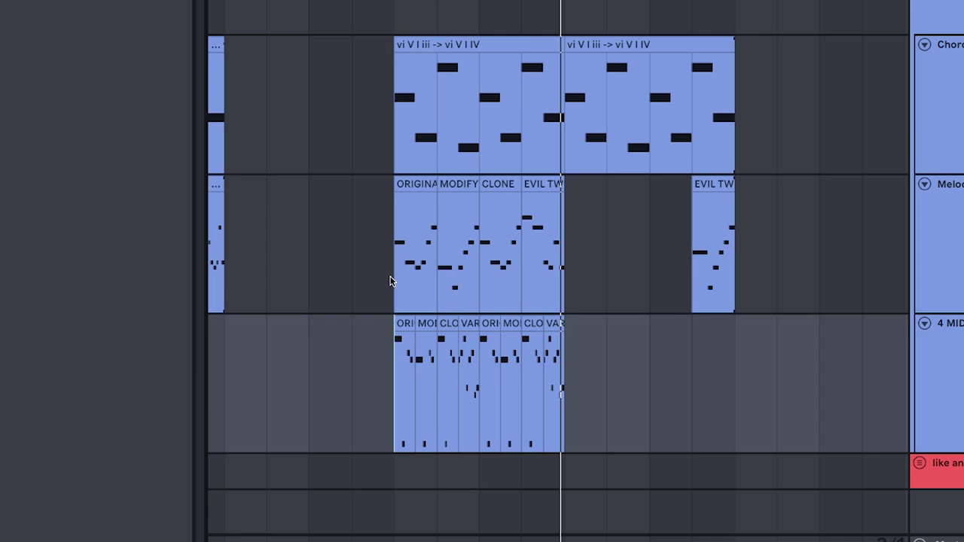
Listen to the layered melodies again from bar 21 through the MODIFY clip
left_click_drag(390, 281, 467, 277)
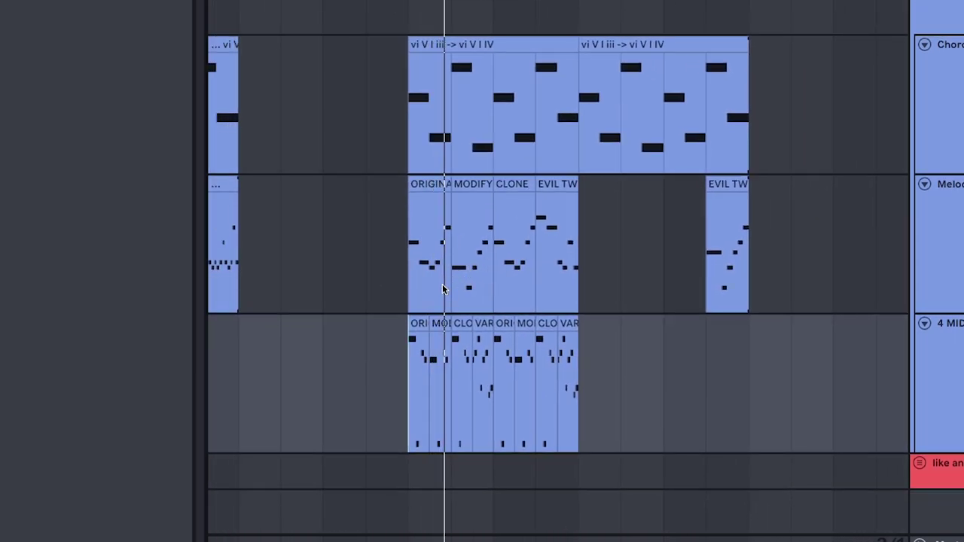
scroll(444, 288, "up", 2)
scroll(453, 283, "down", 2)
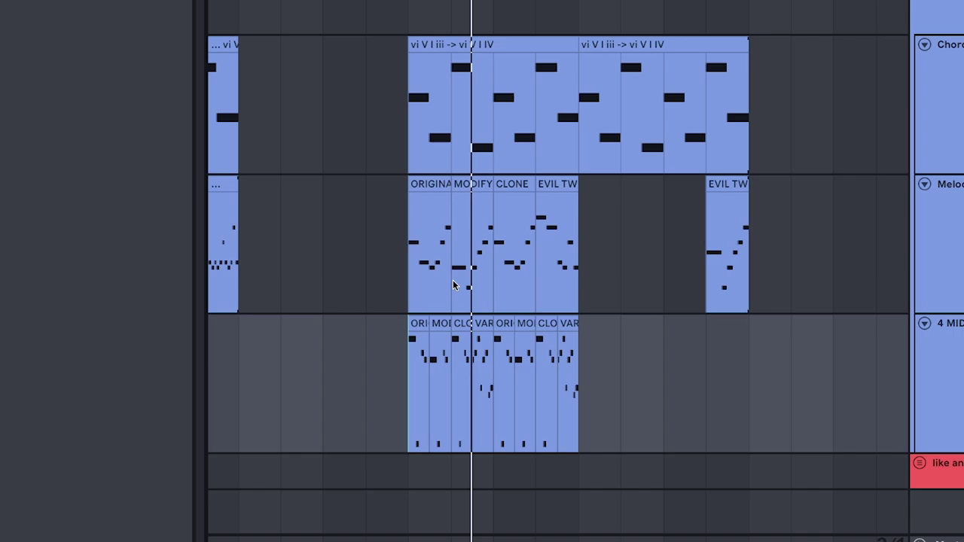
scroll(450, 293, "up", 3)
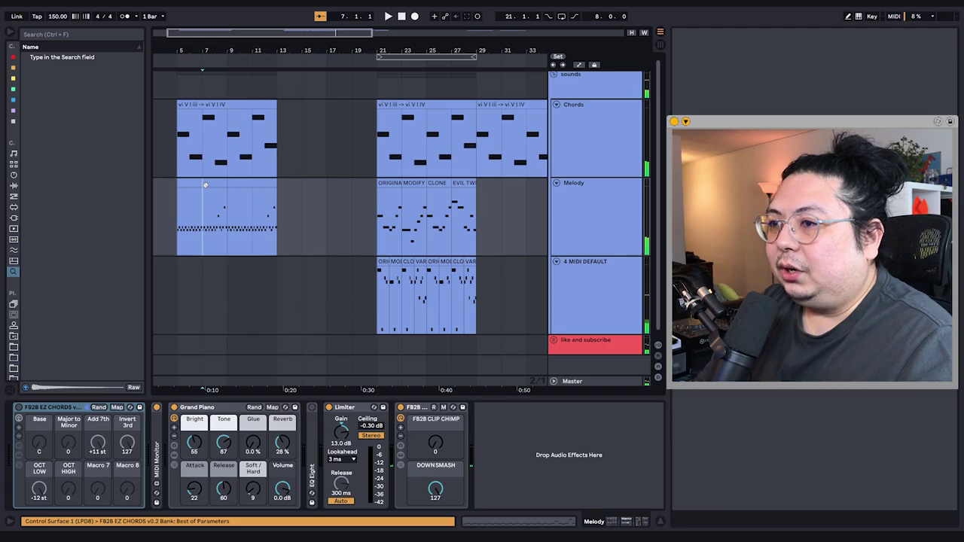
Move the eight one-bar clips on the 4 MIDI DEFAULT track from bar 21 to bar 29
left_click_drag(390, 326, 483, 296)
left_click(380, 263)
left_click(205, 228)
Copy four bars of the repeated-note Melody clip to bar 21 of the 4 MIDI DEFAULT track and duplicate them up to bar 29
left_click(226, 229)
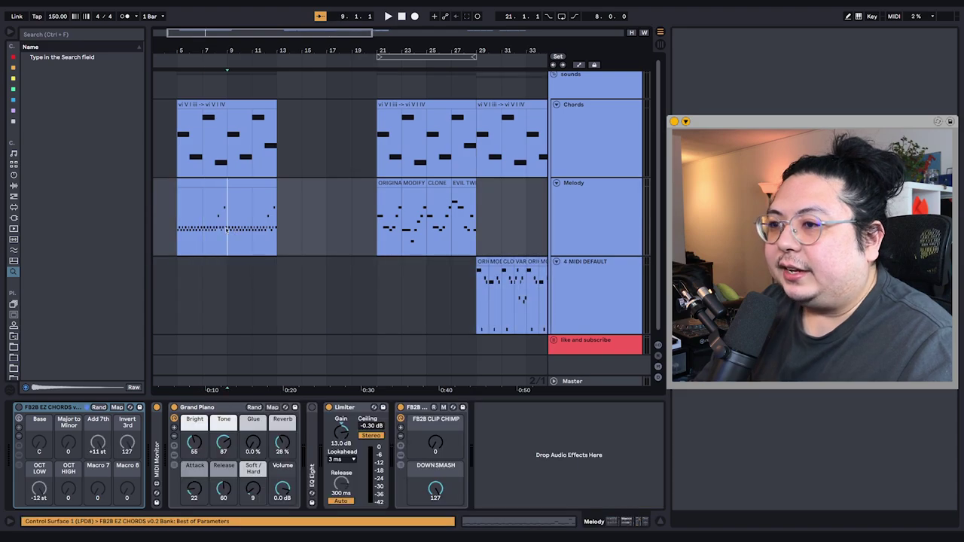
left_click_drag(367, 253, 427, 291)
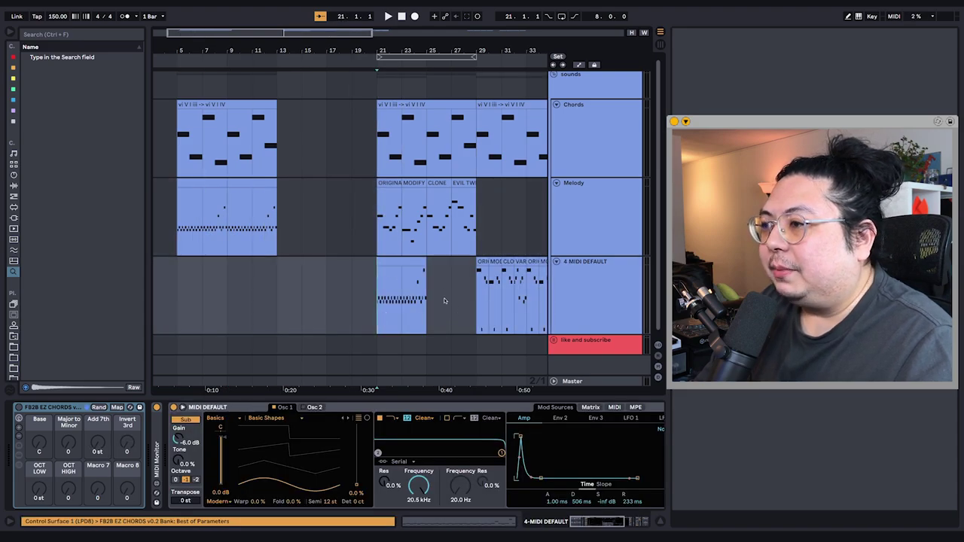
scroll(368, 219, "right", 1)
Play the melody clips together with the repeated-note layer from bar 21
left_click_drag(365, 220, 410, 288)
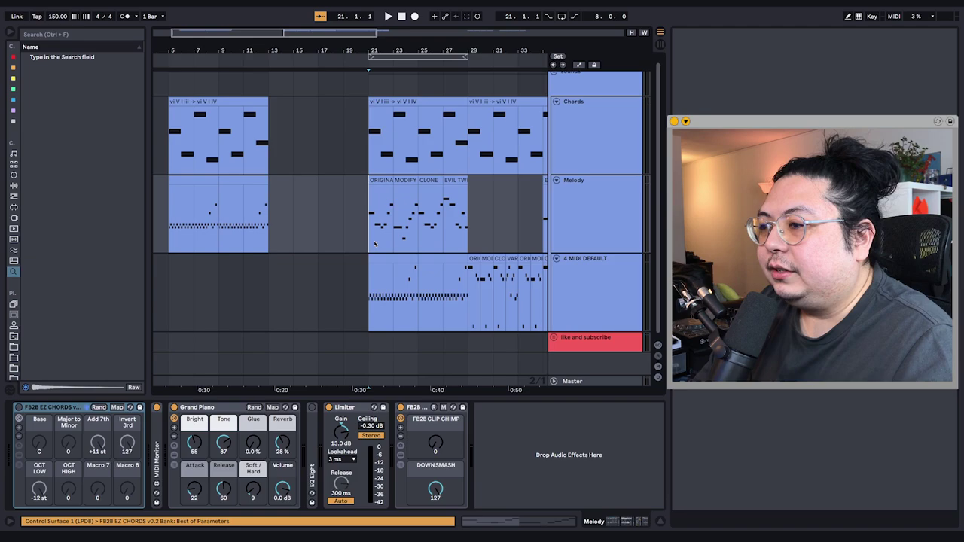
scroll(374, 243, "right", 1)
key("space")
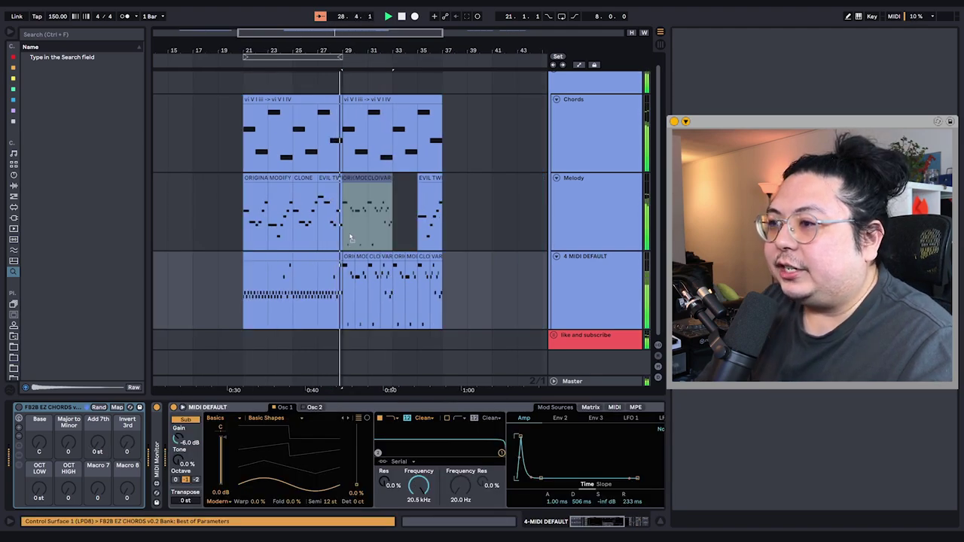
Move the one-bar clips from 4 MIDI DEFAULT to Melody at bar 29 and duplicate the repeated-note layer across bars 29 to 37
left_click_drag(350, 238, 384, 230)
left_click(377, 257)
left_click(296, 258)
key("ctrl+d")
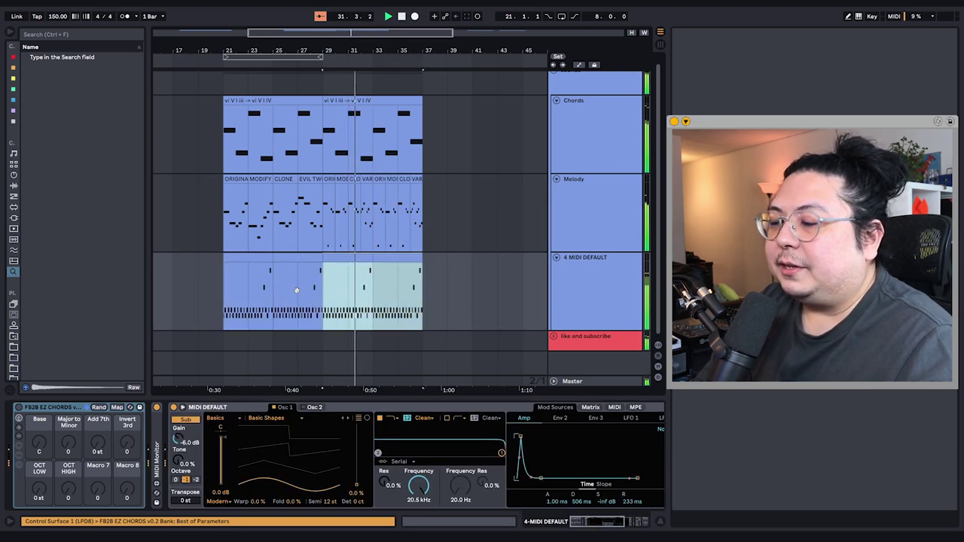
left_click_drag(336, 274, 361, 280)
scroll(361, 281, "up", 3)
key("minus")
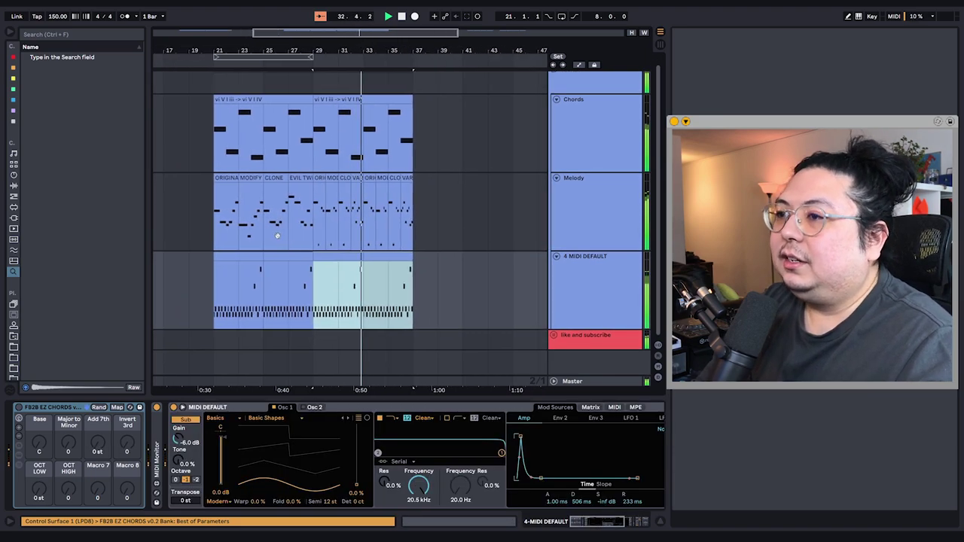
Duplicate the Chords clip at bar 29 to extend the progression from bar 37 to 45
left_click_drag(217, 152, 335, 269)
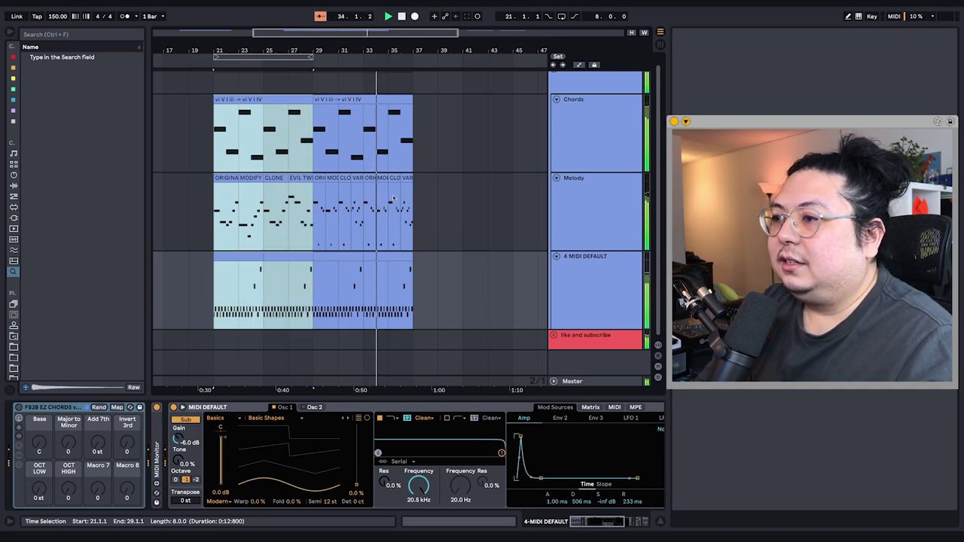
left_click(319, 154)
key("ctrl+d")
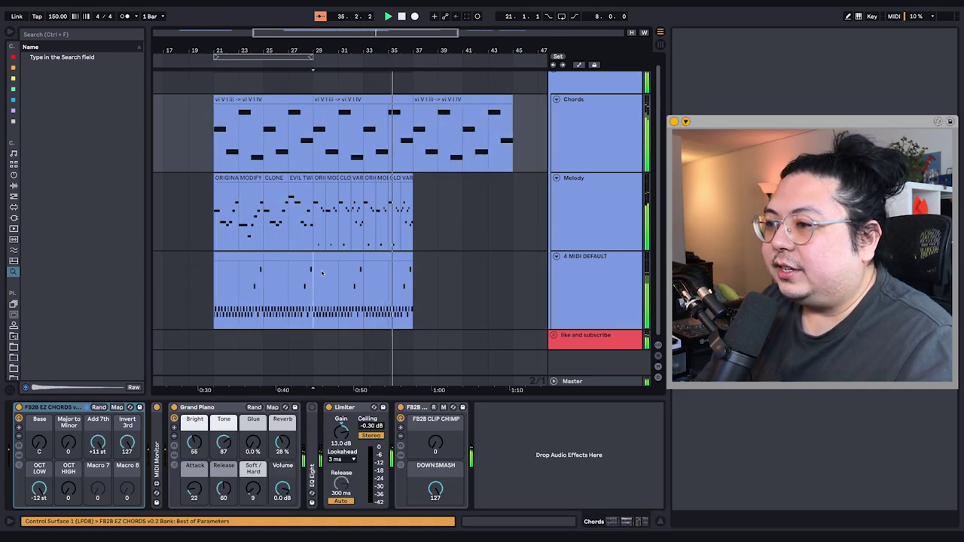
Copy the repeated-note layer from bars 29 to 37 of 4 MIDI DEFAULT to the Melody track at bar 37
left_click_drag(321, 273, 400, 276)
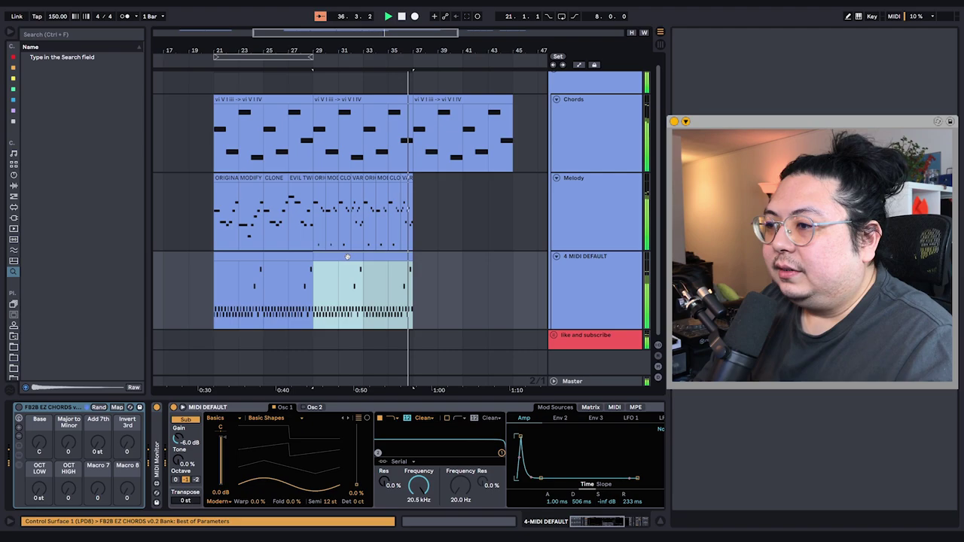
left_click_drag(348, 257, 449, 235)
scroll(436, 232, "down", 5)
left_click_drag(447, 235, 512, 238)
key("Delete")
scroll(478, 239, "up", 5)
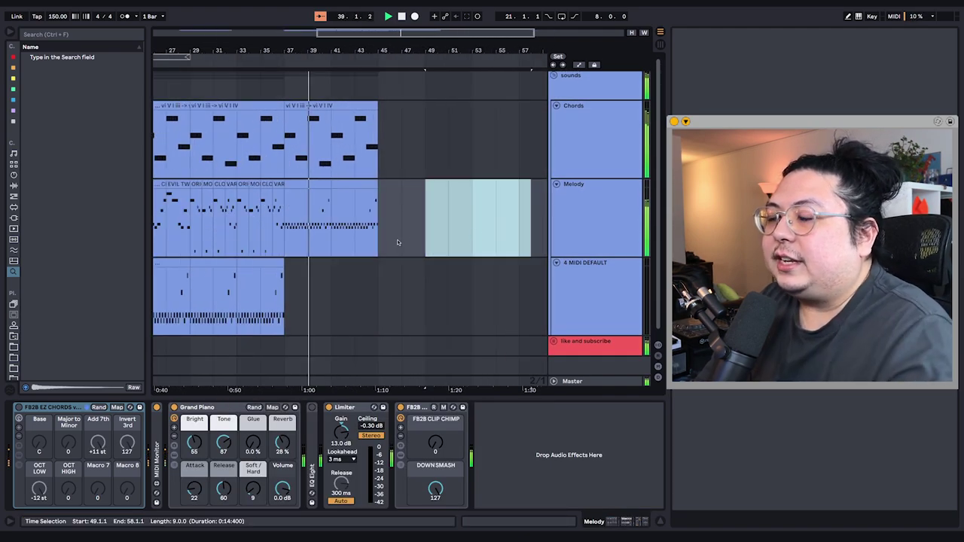
scroll(398, 241, "left", 5)
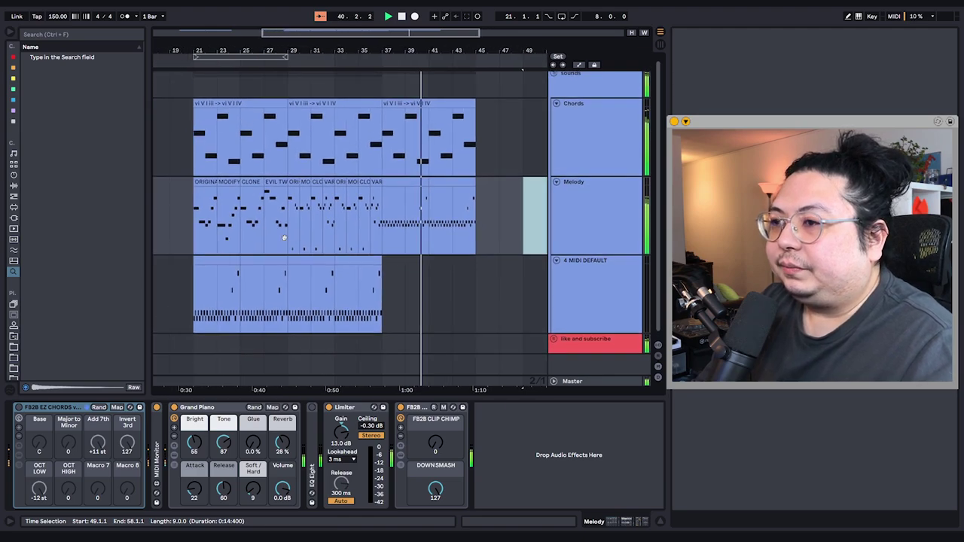
left_click_drag(194, 153, 264, 220)
scroll(302, 227, "right", 1)
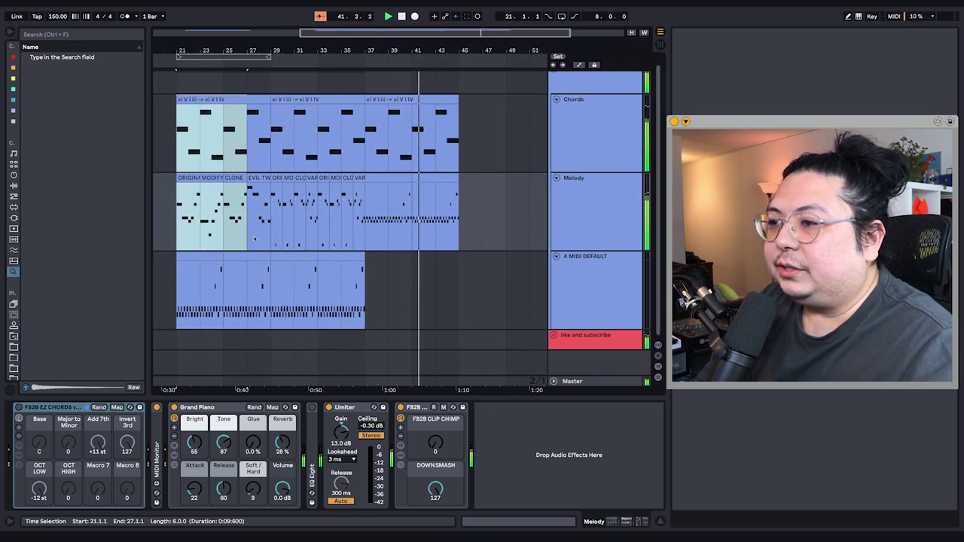
left_click(179, 196)
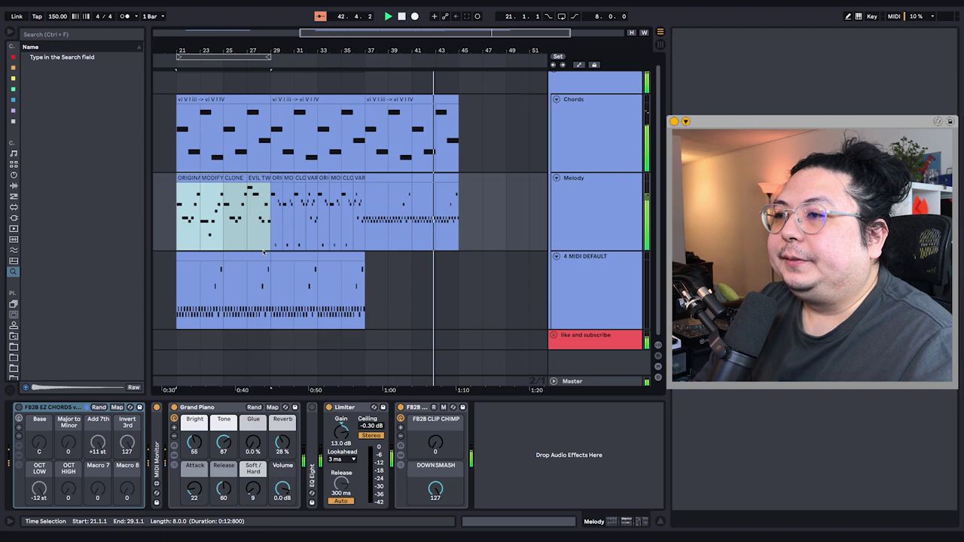
Duplicate the Chords clip at bar 37 to extend the progression from bar 45 to 53
scroll(263, 252, "up", 2)
scroll(264, 259, "down", 1)
left_click_drag(265, 259, 308, 245)
scroll(308, 255, "down", 1)
left_click_drag(296, 156, 388, 163)
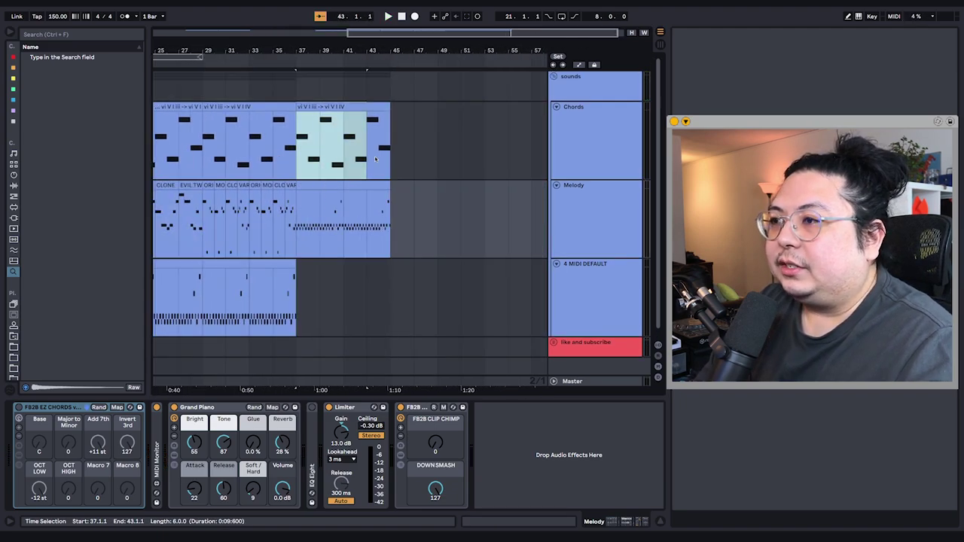
key("ctrl+d")
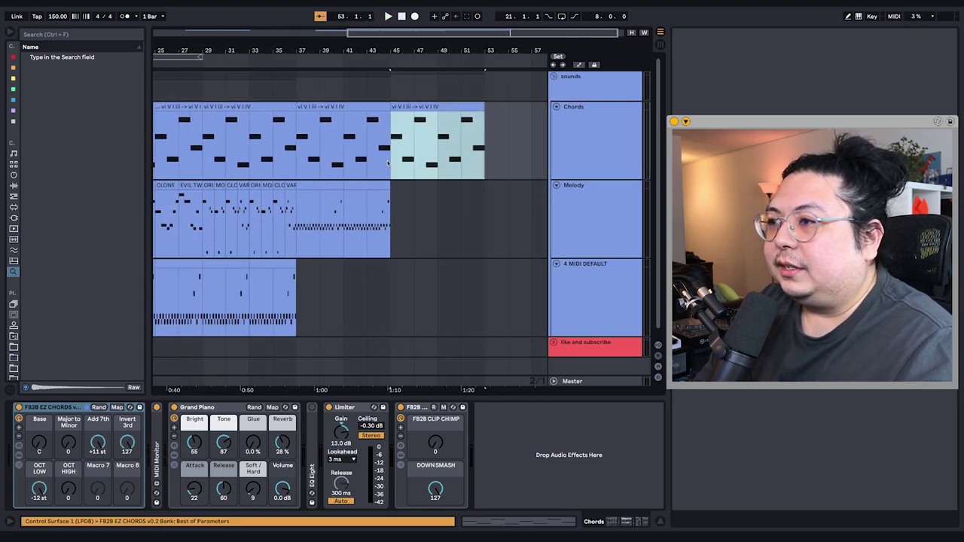
Add a four-bar repeated-note clip to Melody at bar 45 and change its first note to A4
left_click(390, 215)
double_click(406, 189)
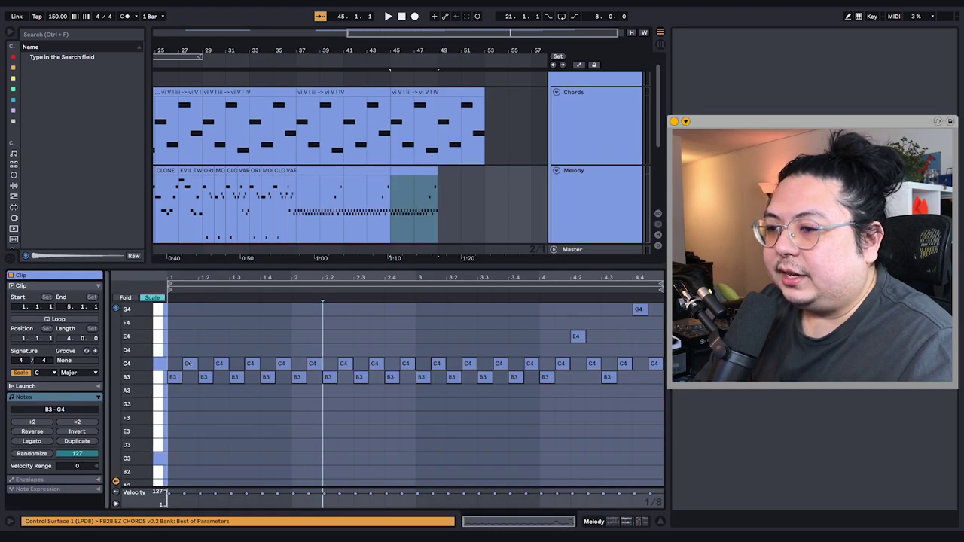
left_click(179, 309)
scroll(178, 350, "up", 1)
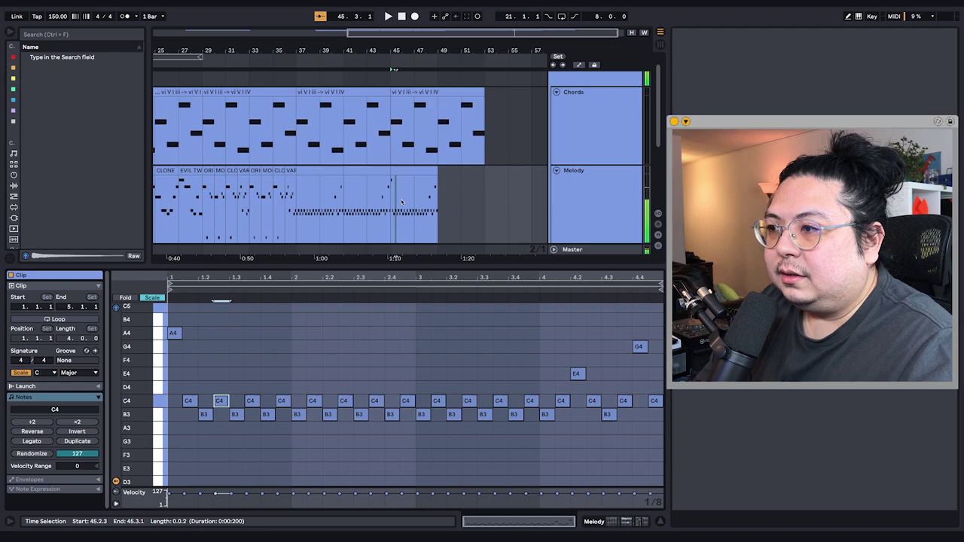
Repeat the bar opening with A4 through bars 45 to 47 of Melody and play from bar 45
scroll(401, 202, "up", 5)
mouse_move(386, 226)
left_mouse_down()
mouse_move(402, 225)
mouse_move(399, 211)
mouse_move(374, 205)
left_mouse_up()
left_click(382, 222)
key("space")
scroll(362, 221, "down", 3)
Copy the VARIANT clip to bar 48 of Melody and duplicate the four-bar phrase from bar 45 to bar 49
left_click_drag(200, 203, 246, 192)
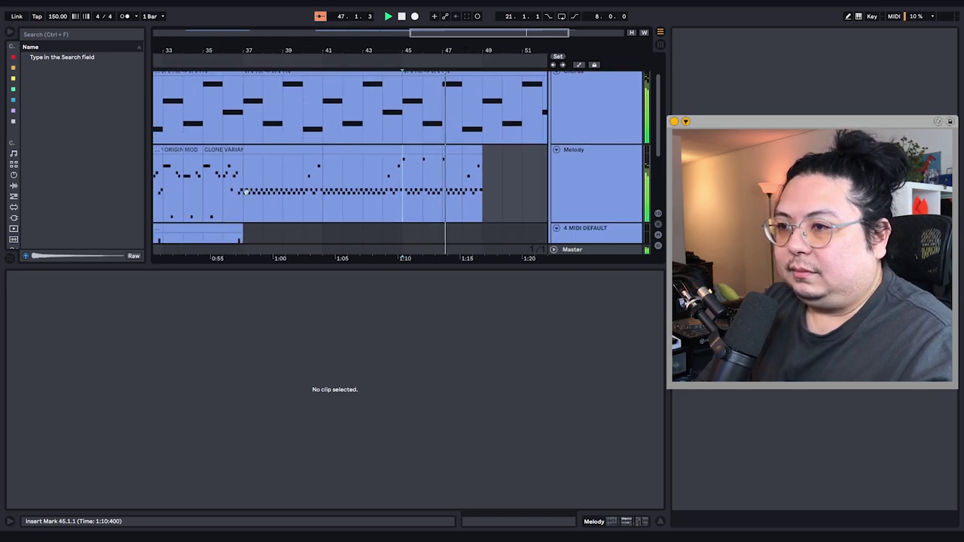
scroll(427, 186, "down", 3)
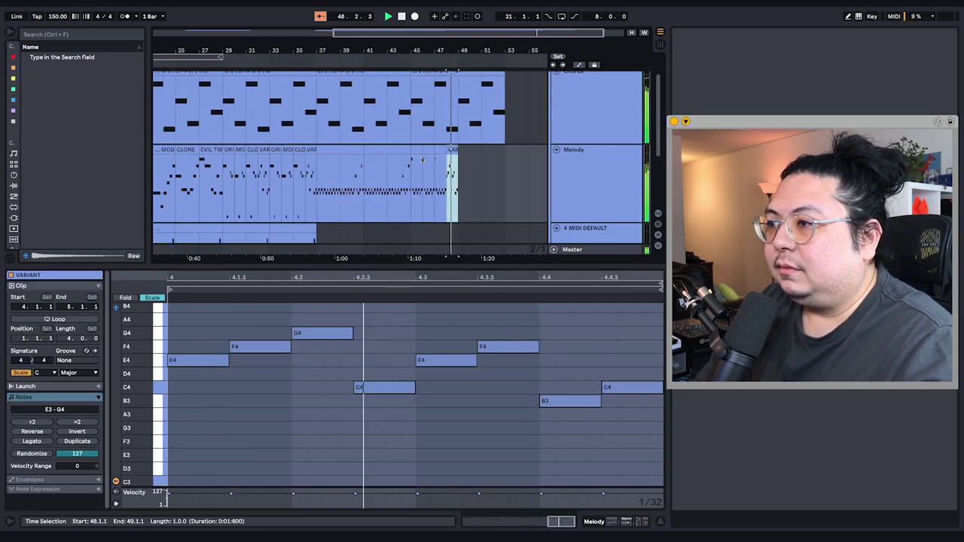
left_click(416, 152, "shift")
scroll(361, 166, "down", 4)
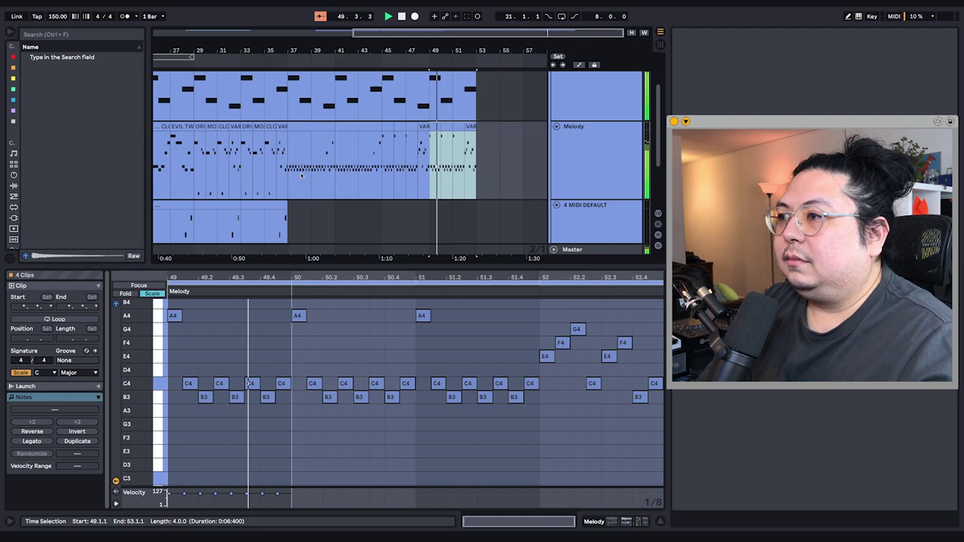
Compare the two halves of the arrangement, bars 21 to 37 and bars 37 to 53
scroll(345, 158, "up", 3)
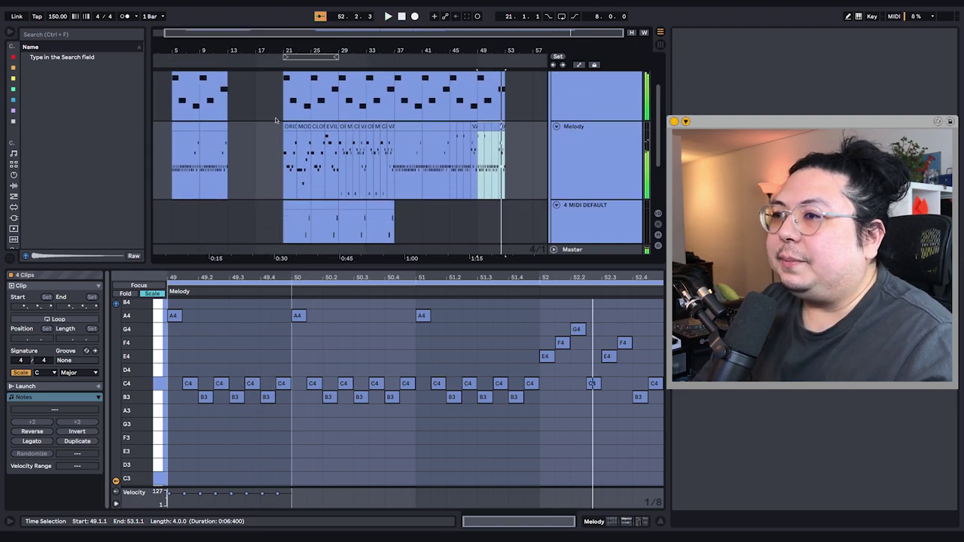
left_click_drag(289, 139, 401, 314)
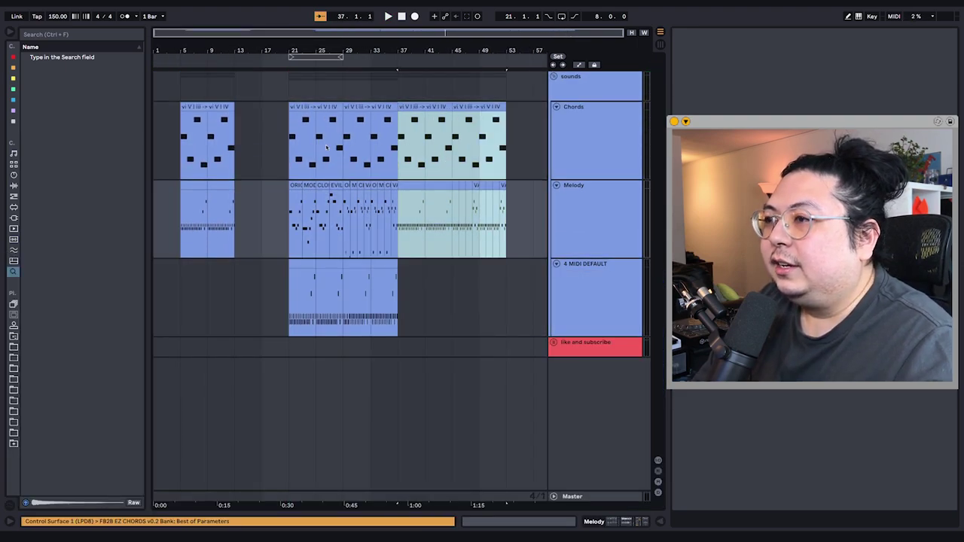
left_click(287, 157, "shift")
left_click(400, 306)
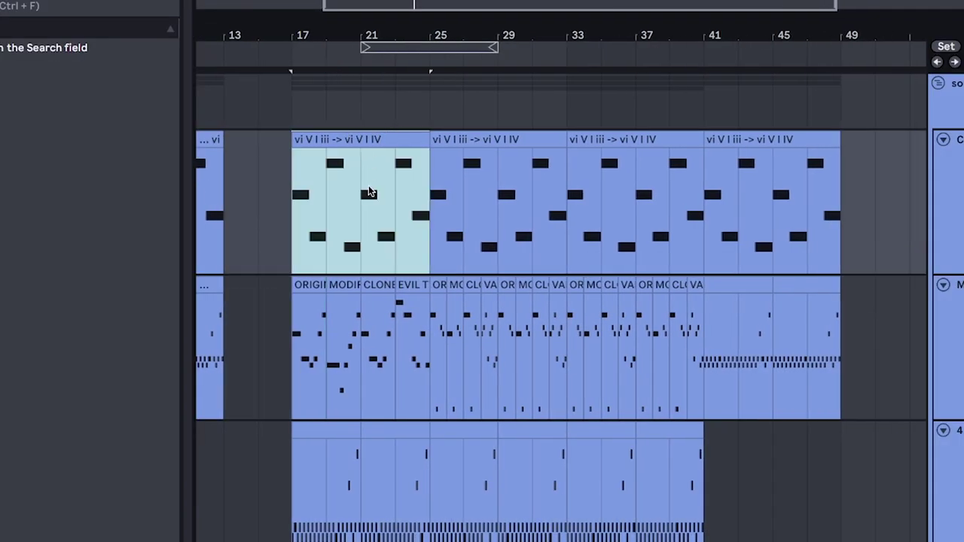
Add a locator named ORIGINAL at bar 17, where the first eight-bar section starts
left_click_drag(300, 199, 421, 502)
right_click(291, 61)
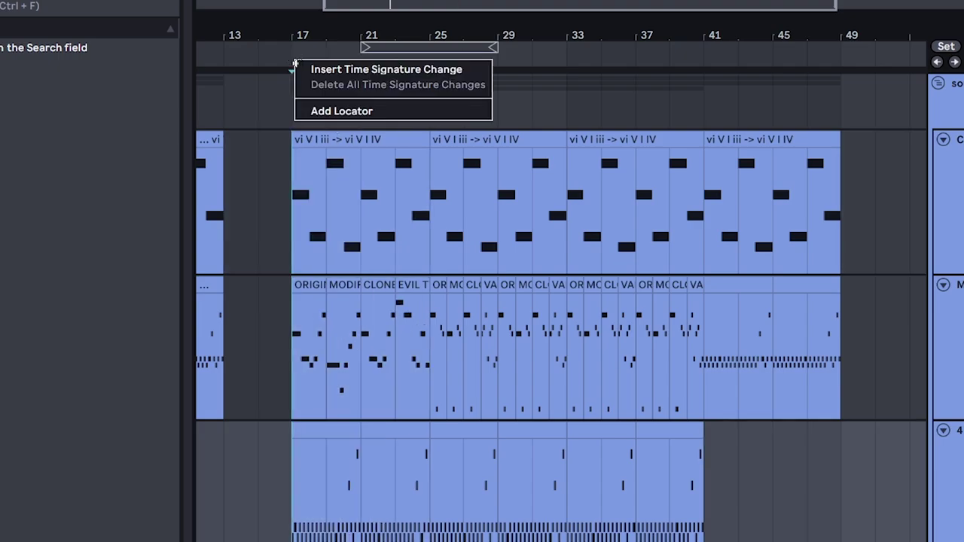
left_click(460, 107)
type("ORIN")
key("BackSpace")
type("GINAL")
key("Return")
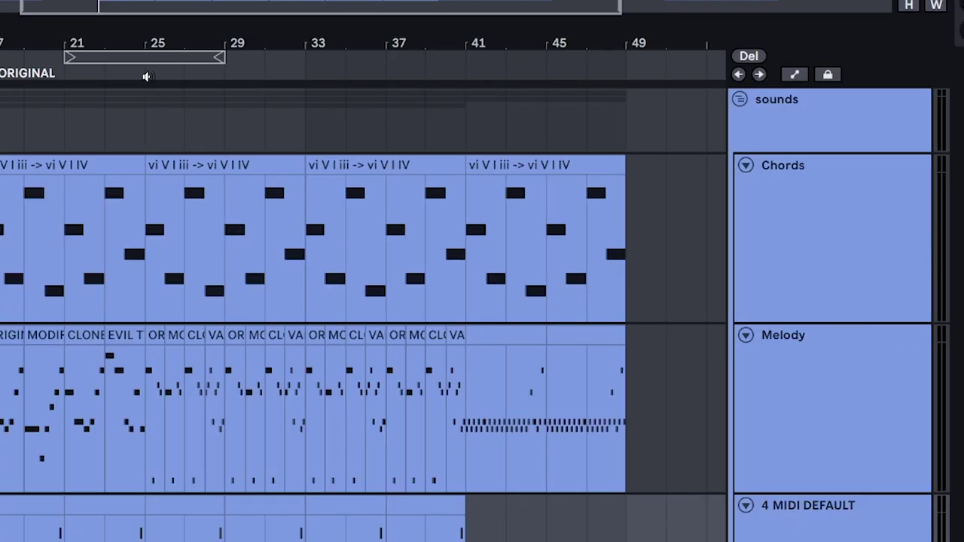
Add a locator named MODIFY at bar 25 and one named CLONE at bar 33
left_click(431, 64)
key("space")
left_click(552, 118)
right_click(563, 63)
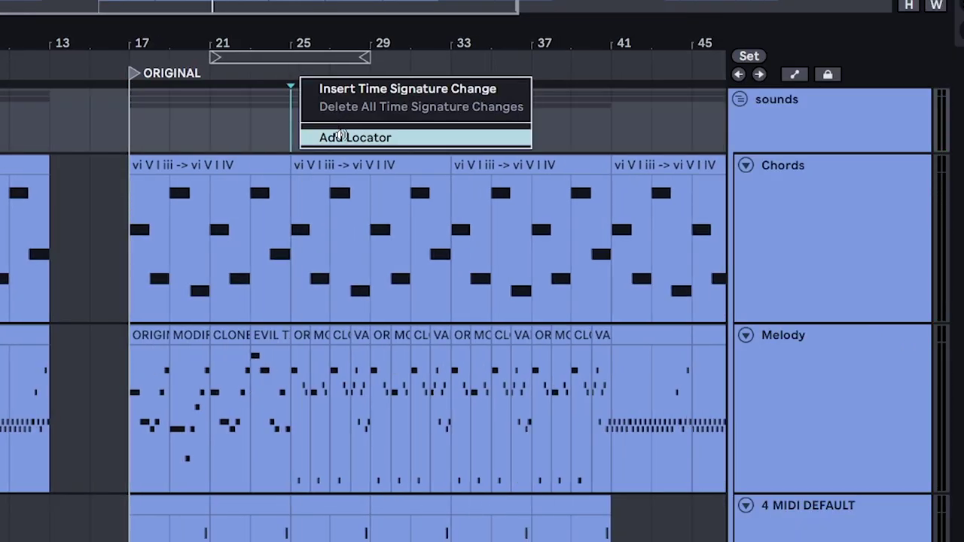
left_click(341, 137)
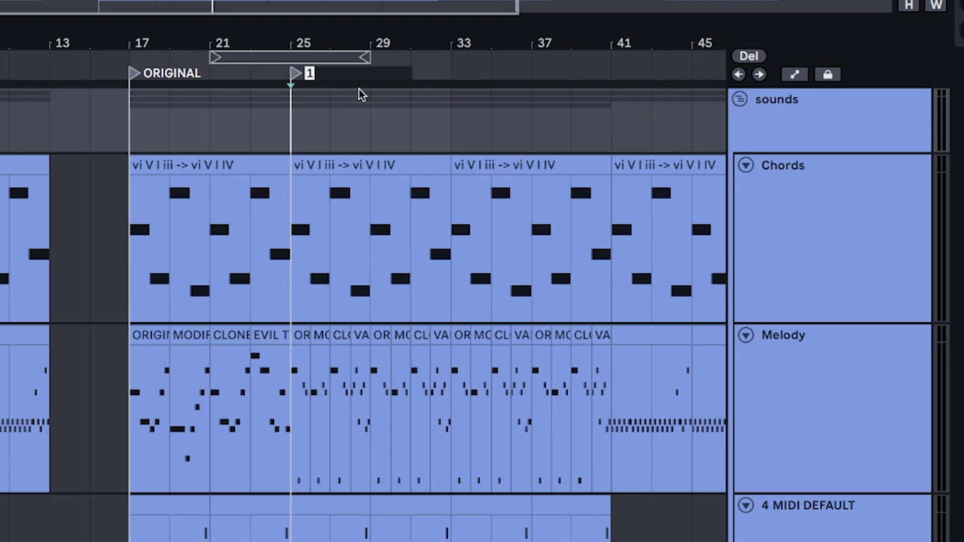
type("MODIFY")
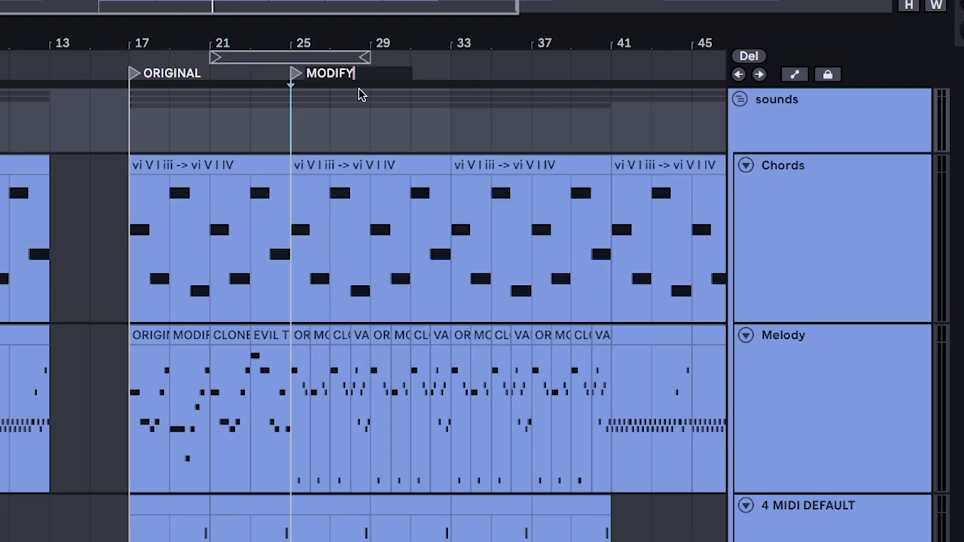
right_click(458, 63)
left_click(482, 128)
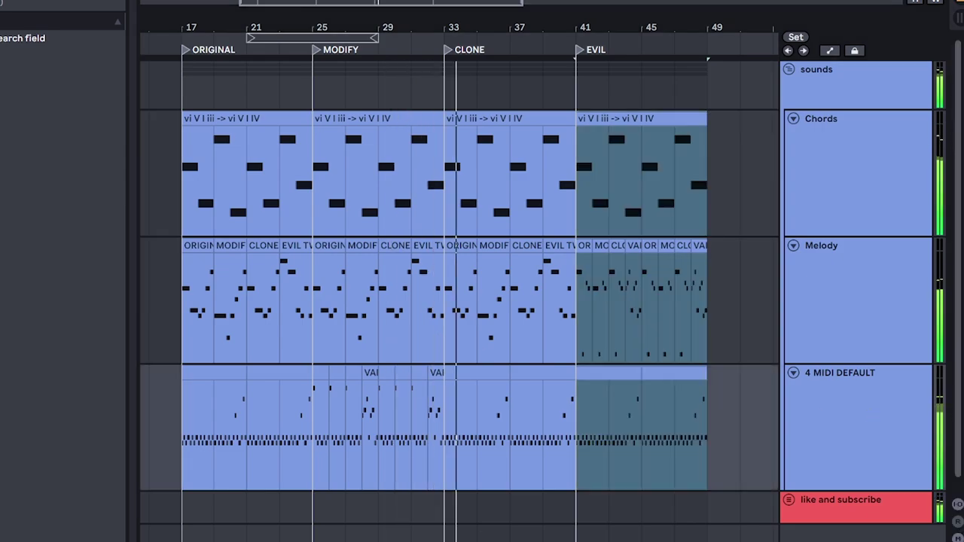
Play through the rearranged ORIGINAL, MODIFY, CLONE and EVIL sections from bar 17
left_click_drag(470, 412, 387, 411)
scroll(540, 381, "down", 3)
scroll(539, 381, "up", 3)
left_click_drag(512, 379, 403, 368)
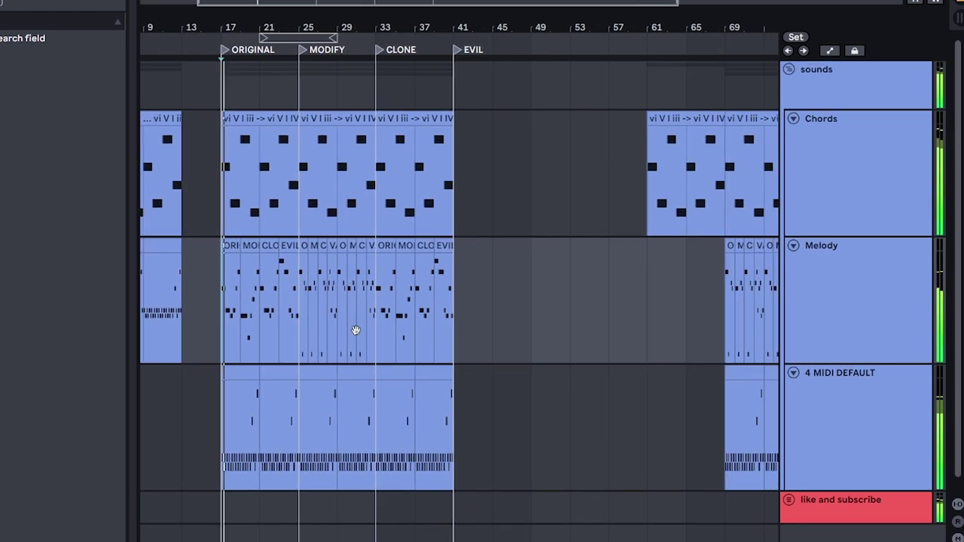
left_click(479, 127)
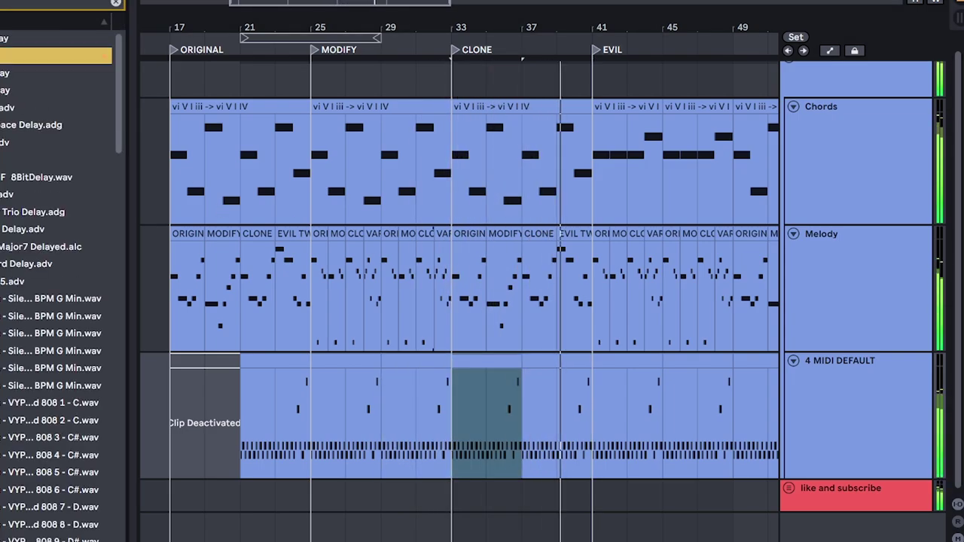
Transpose the 4 MIDI DEFAULT clips in the EVIL section, bars 41 to 49, down an octave and play them
scroll(479, 406, "right", 5)
scroll(439, 350, "down", 4)
left_click(449, 374)
left_click(479, 374, "shift")
key("shift+Down")
key("space")
key("space")
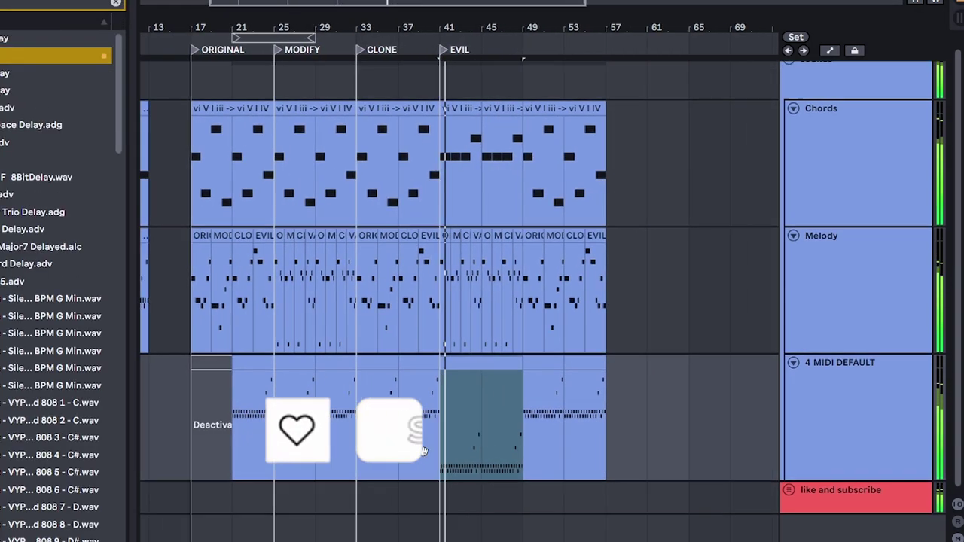
Duplicate the short notes of the Chords clip at the DROP locator until eighth notes fill every bar
mouse_move(424, 452)
left_mouse_down()
mouse_move(435, 452)
mouse_move(421, 455)
left_mouse_up()
scroll(440, 452, "up", 3)
left_click_drag(510, 181, 494, 437)
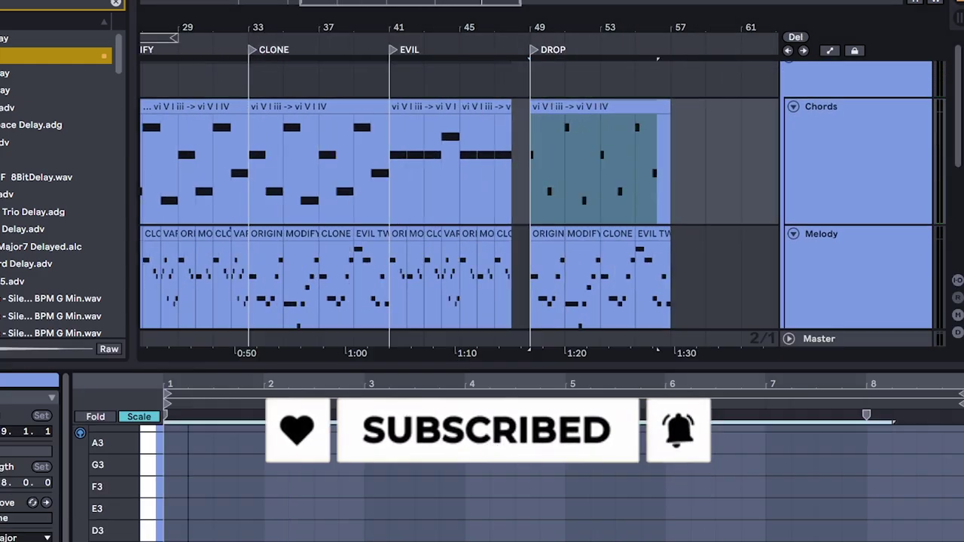
key("ctrl+d")
key("ctrl+d")
key("ctrl+d")
key("ctrl+d")
key("ctrl+d")
key("ctrl+d")
Split each note of the ORIGINAL melody clip at bar 49 after its first eighth note
right_click(195, 323)
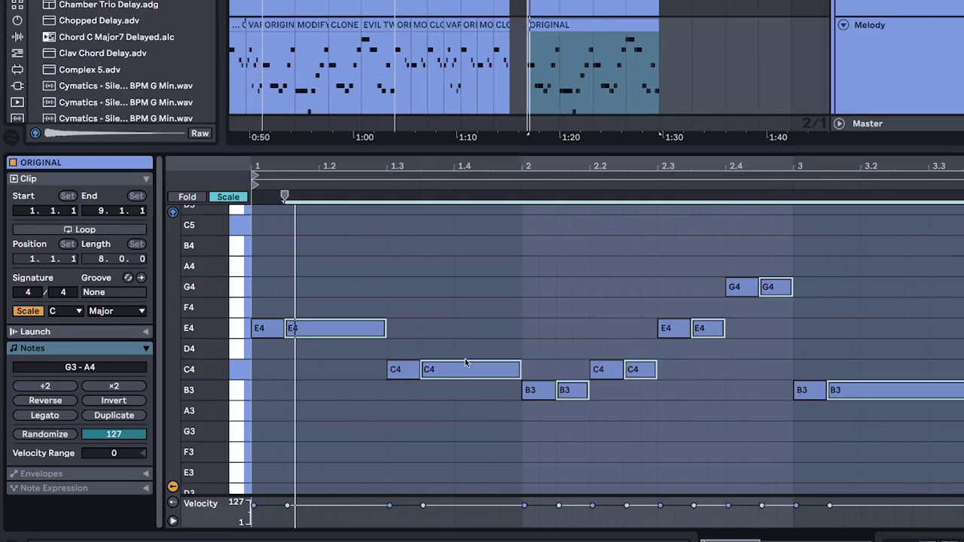
scroll(555, 343, "down", 3)
left_click_drag(529, 374, 554, 377)
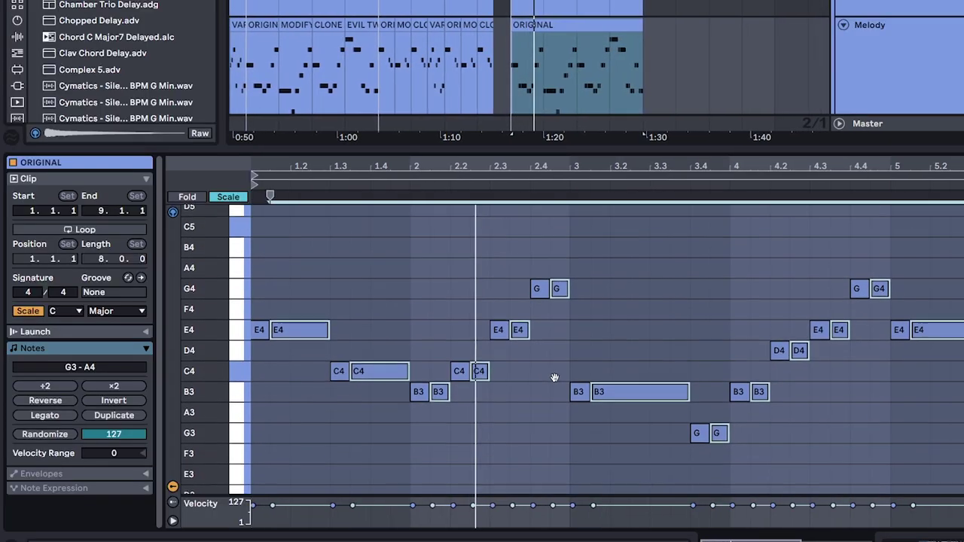
scroll(554, 377, "up", 3)
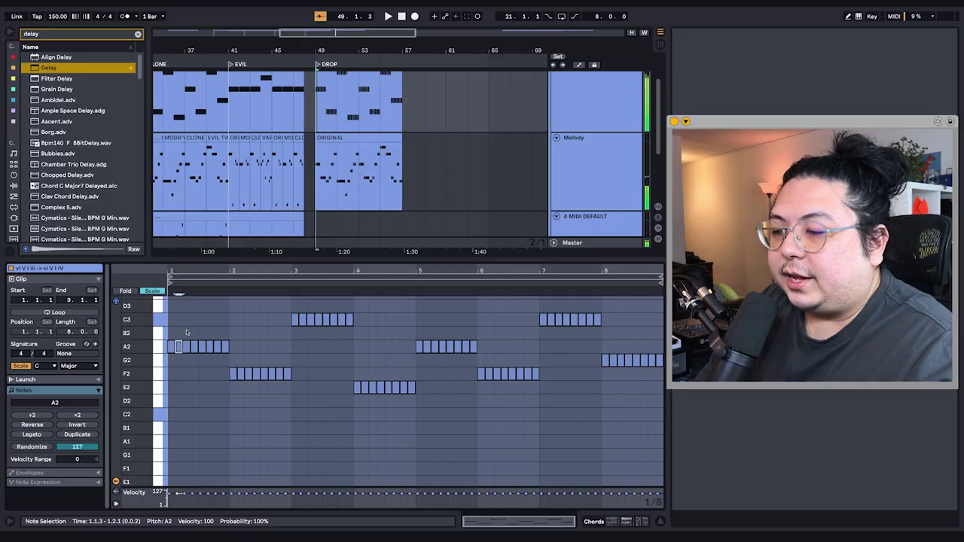
Reduce each bar of the Chords clip at bar 49 to its first note and duplicate it to four notes per bar
key("Delete")
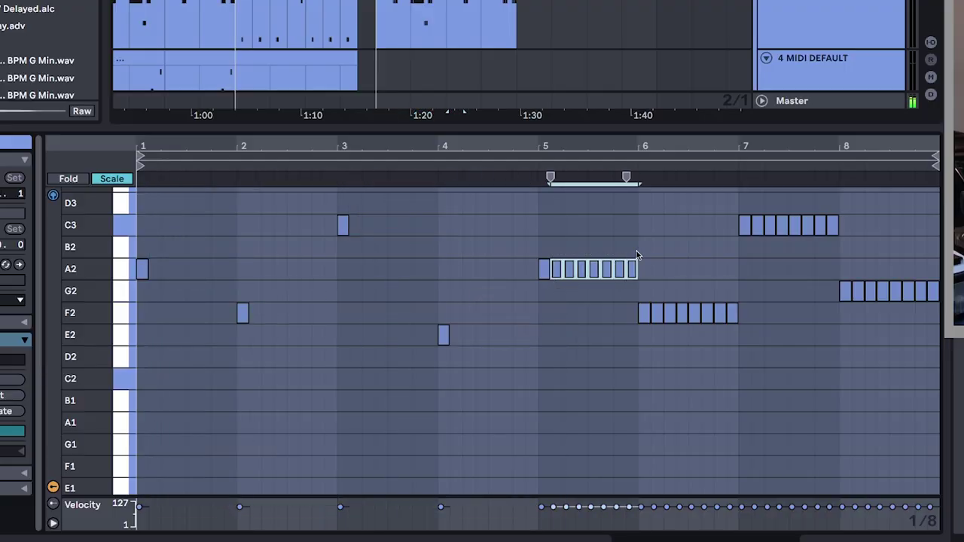
key("ctrl+a")
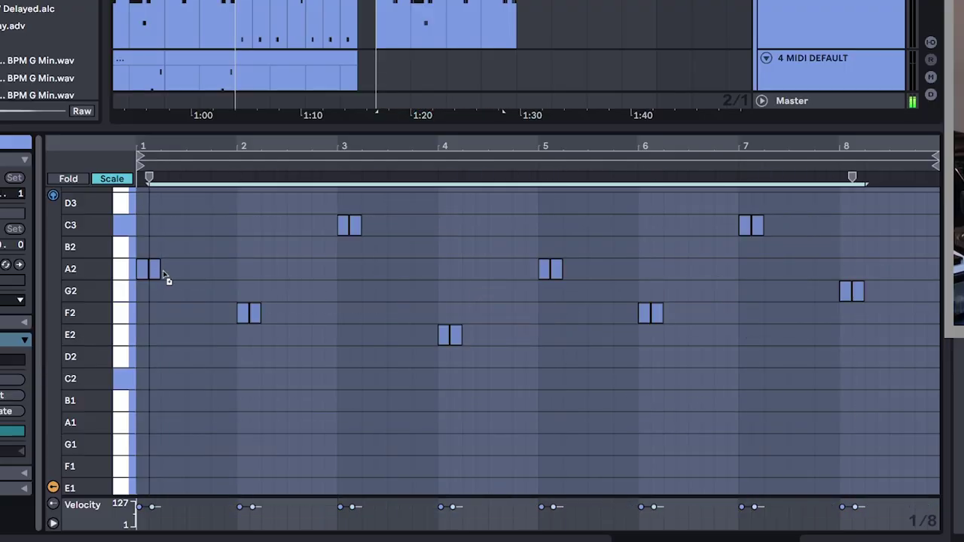
key("ctrl+d")
key("ctrl+d")
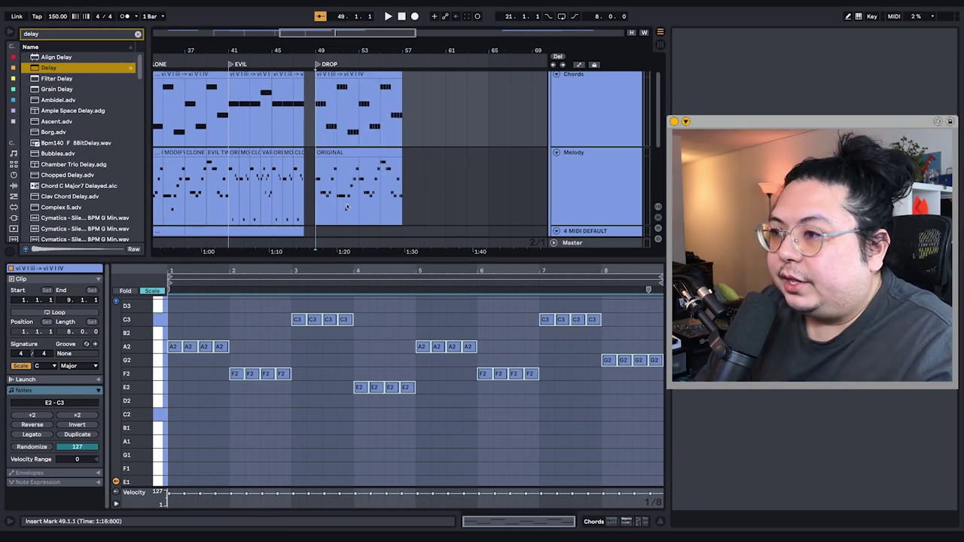
Play the DROP section from bar 49 to hear the reworked chords with the melody
key("space")
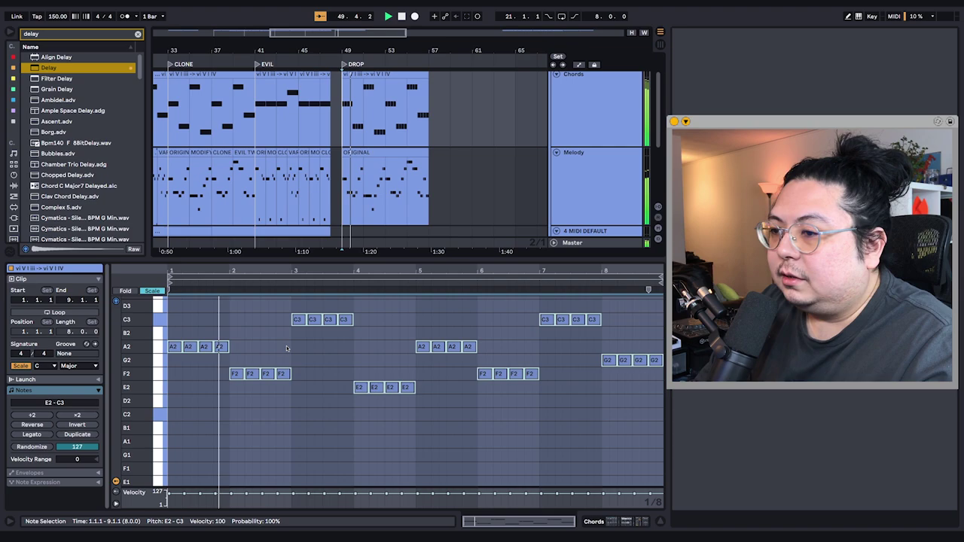
scroll(319, 202, "down", 2)
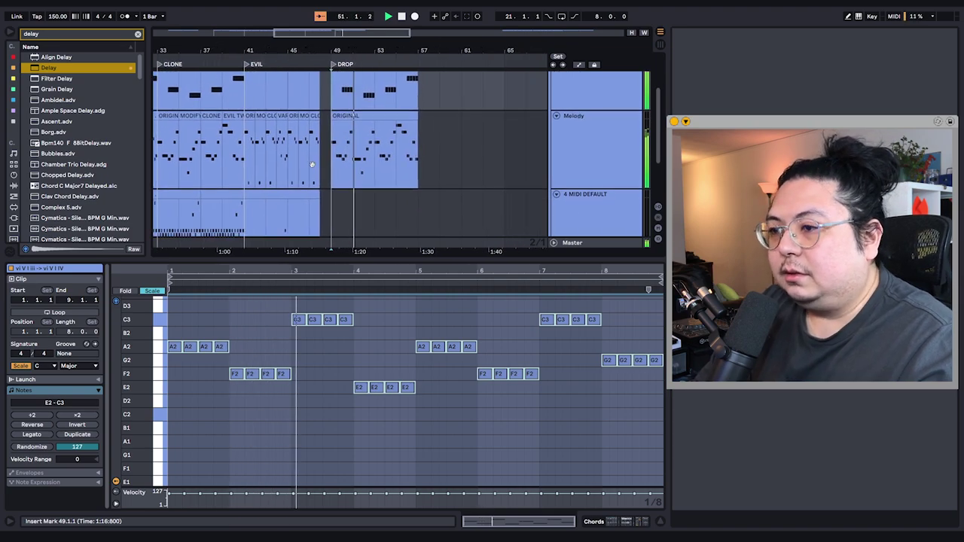
scroll(291, 348, "up", 3)
scroll(292, 349, "down", 3)
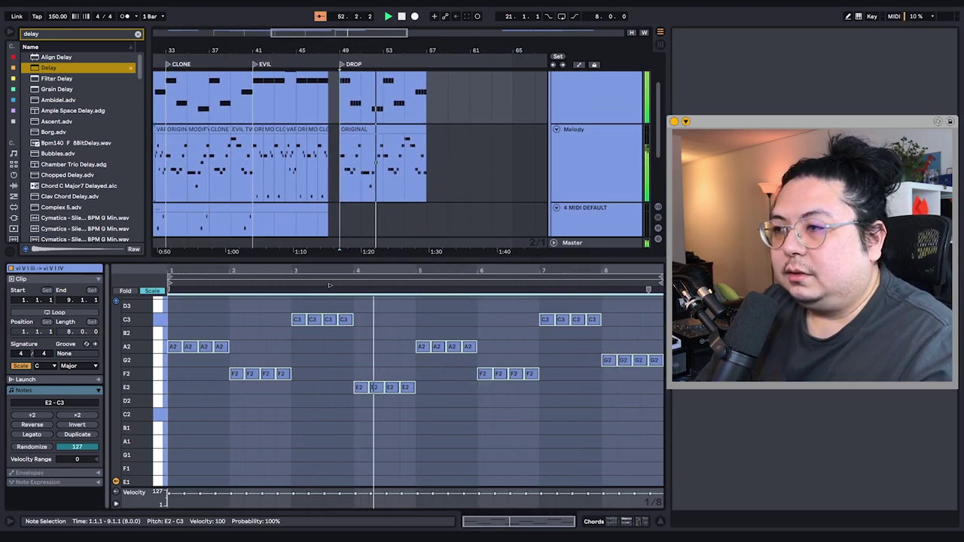
Open the ORIGINAL melody clip at bar 49 and transpose all its notes up an octave
scroll(464, 166, "right", 2)
scroll(465, 166, "up", 2)
double_click(354, 154)
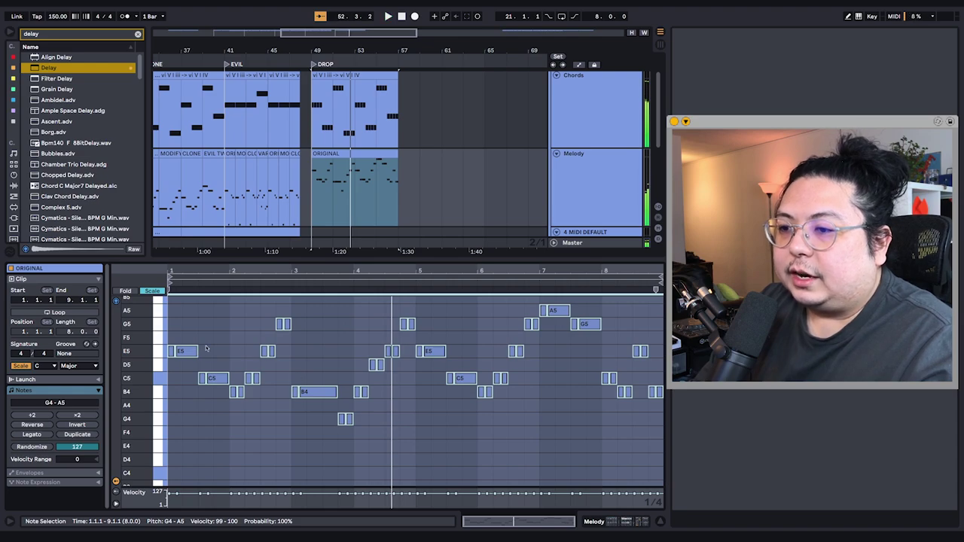
Duplicate all notes of the ORIGINAL melody clip at bar 49 one octave lower and play the result
scroll(206, 348, "down", 2)
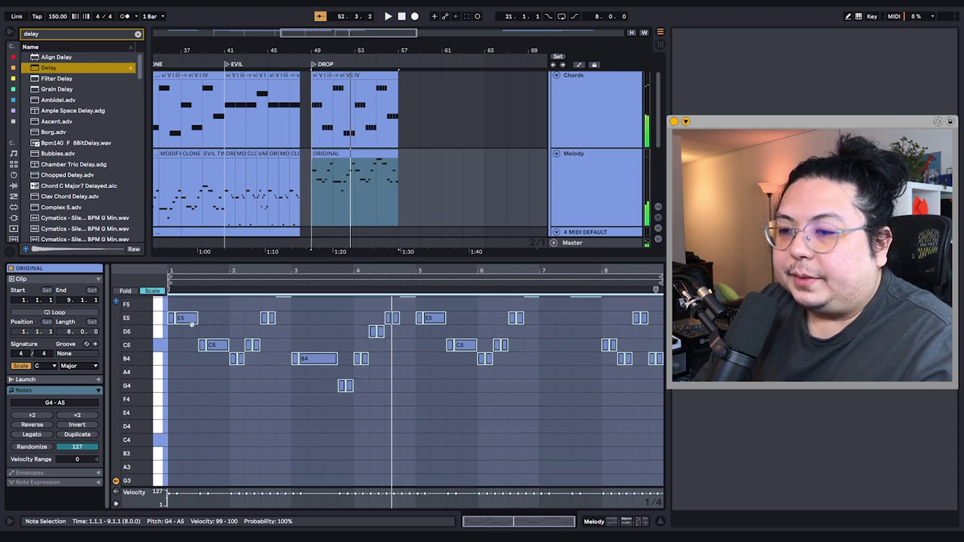
left_click_drag(193, 320, 195, 412)
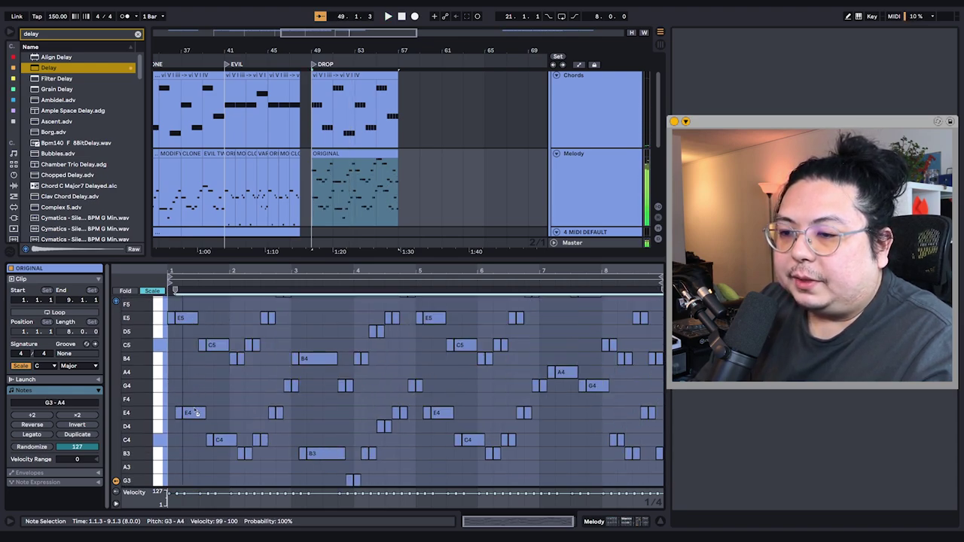
key("space")
Build a four-bar kick and snare pattern on the kick snare track from the DROP locator at bar 49
scroll(336, 155, "down", 5)
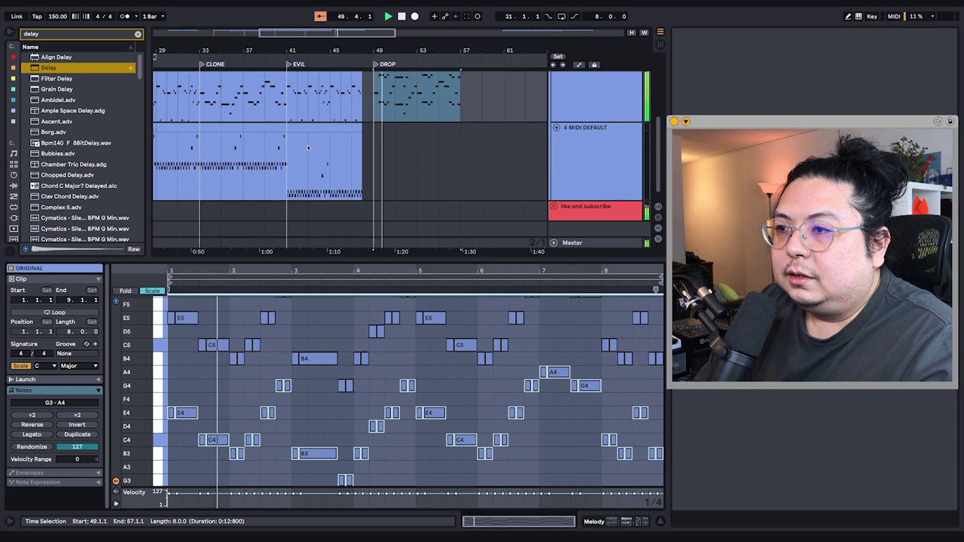
left_click(305, 126)
left_click_drag(302, 130, 259, 160)
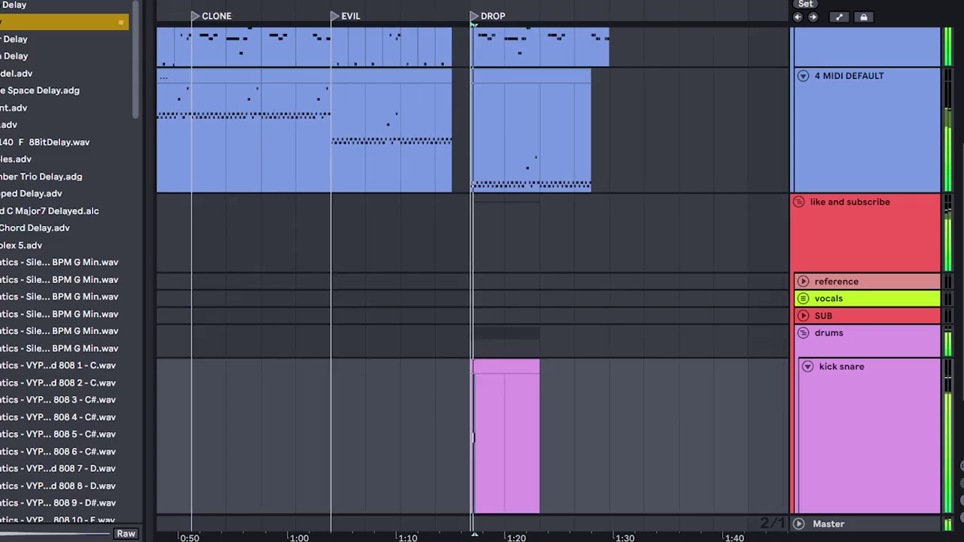
left_click(485, 437)
scroll(607, 447, "down", 3)
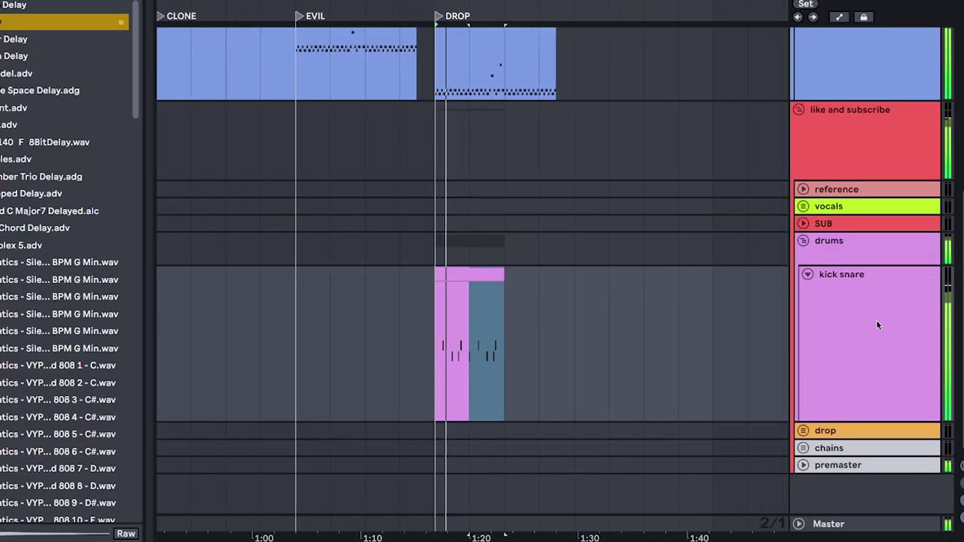
Add Closed Hi-Hat 3 on its own track, duplicate it across bars 49 to 53, and play the beat
key("super+d")
key("super+d")
key("super+d")
left_click_drag(682, 417, 399, 417)
key("space")
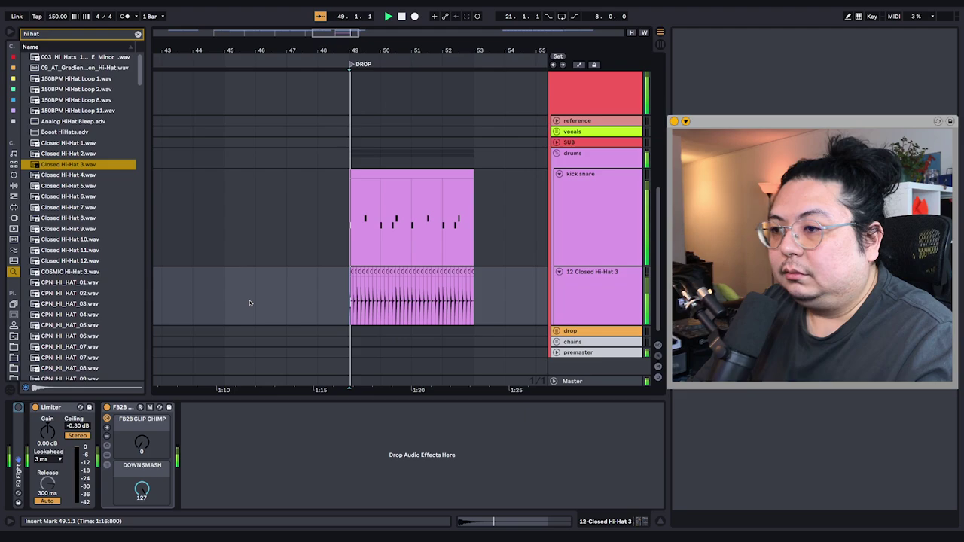
Place the reworked chords clip at bar 49 on the 14 MIDI DEFAULT track of the drop group and audition it
scroll(300, 300, "up", 4)
scroll(316, 298, "down", 3)
scroll(342, 297, "down", 2)
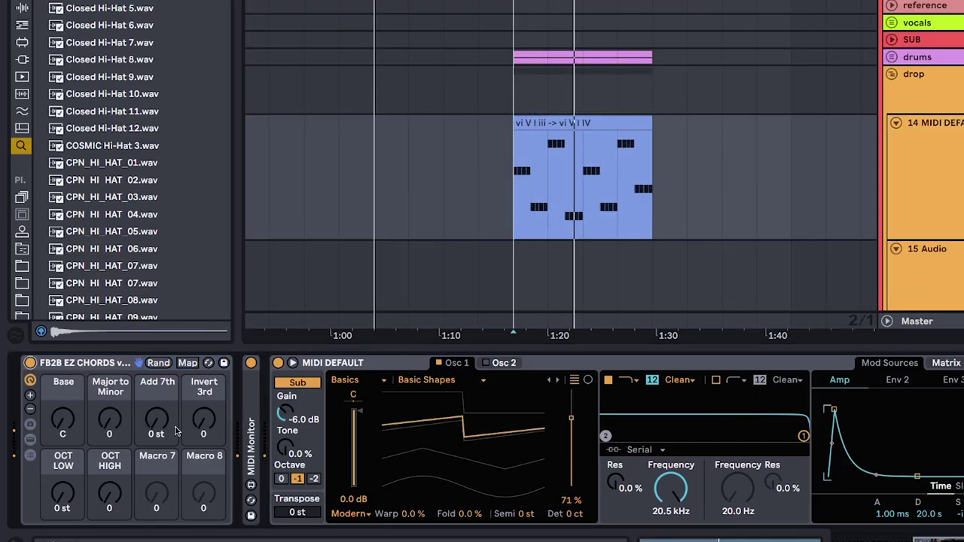
scroll(175, 431, "right", 5)
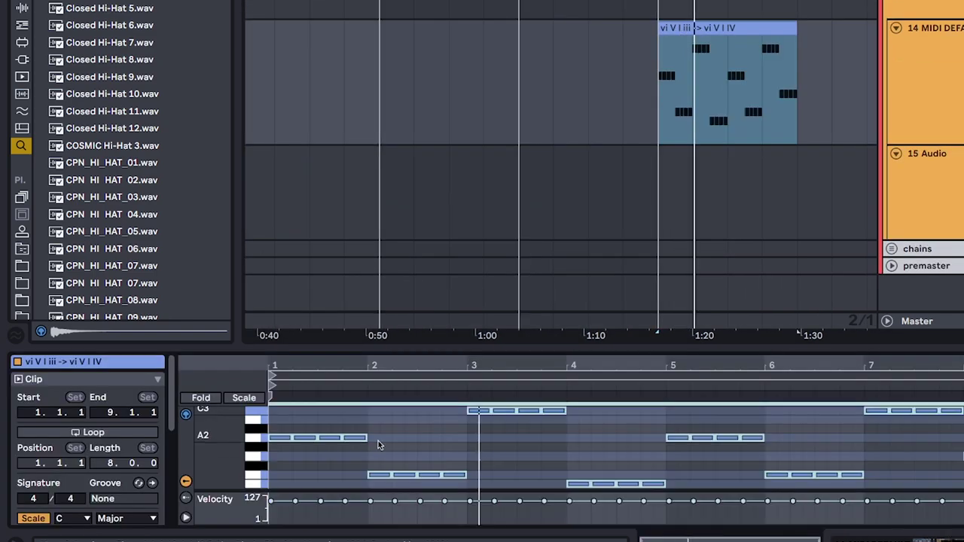
key("shift+Tab")
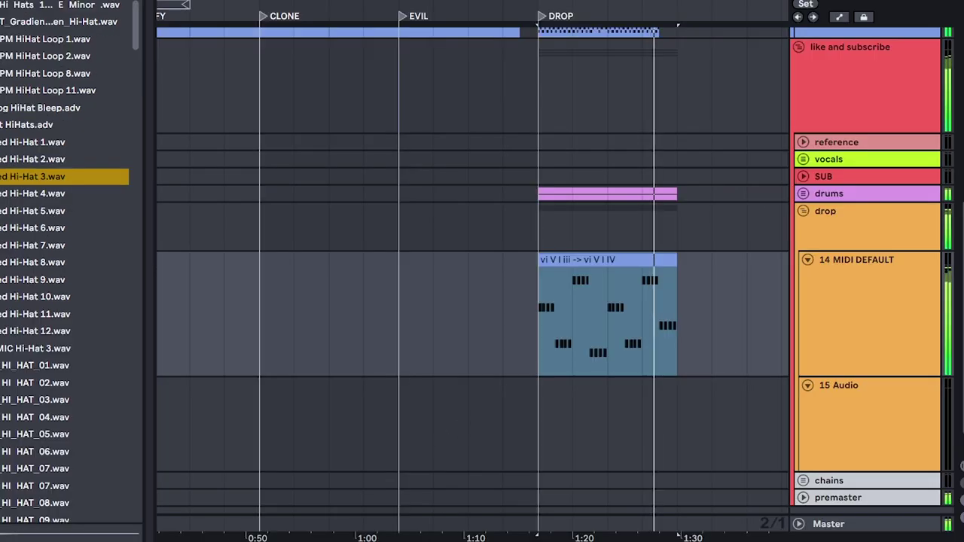
left_click(544, 311)
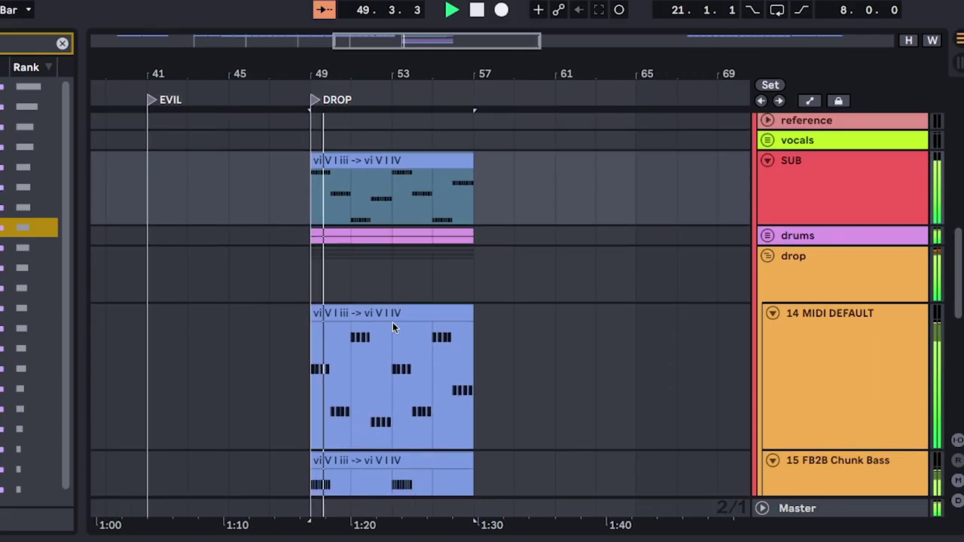
Review the drop's MIDI DEFAULT chords and FB2B Chunk Bass layers from bar 49 during playback
left_click(392, 316)
left_click_drag(512, 319, 499, 364)
left_click_drag(371, 374, 433, 234)
left_click(434, 234)
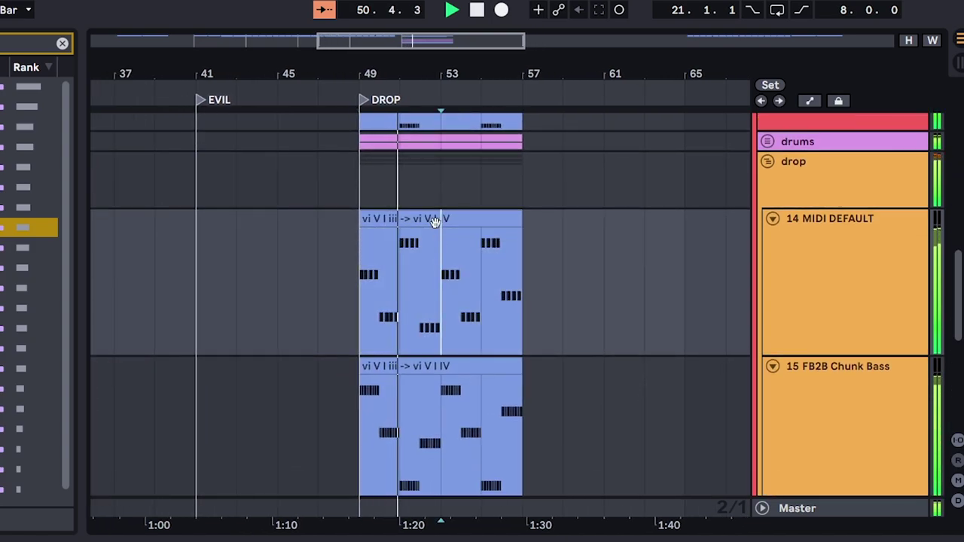
left_click(434, 220)
Copy the MODIFY section's melody clips from bars 25 to 33 onto the Atlas Keys track at bar 49 and play the drop
scroll(523, 435, "right", 3)
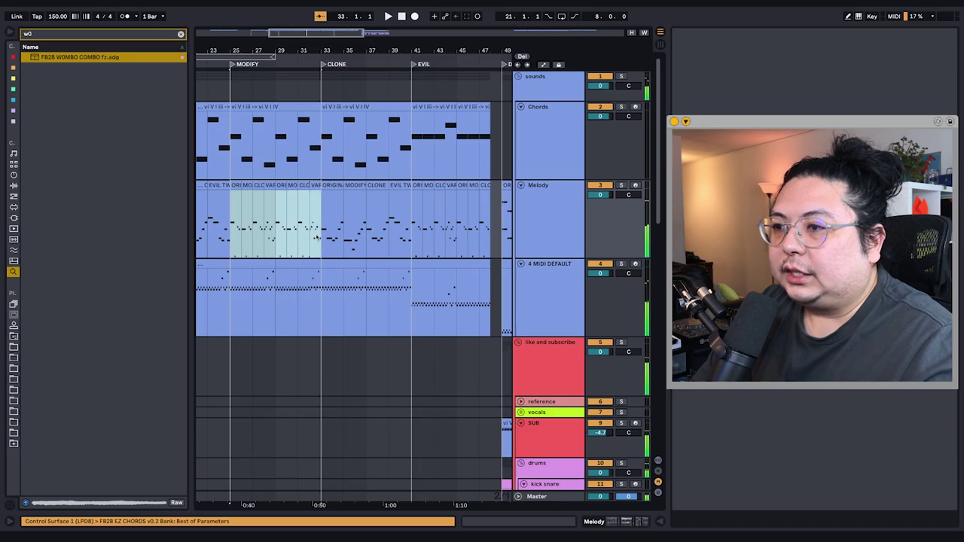
scroll(320, 240, "down", 10)
scroll(321, 239, "right", 3)
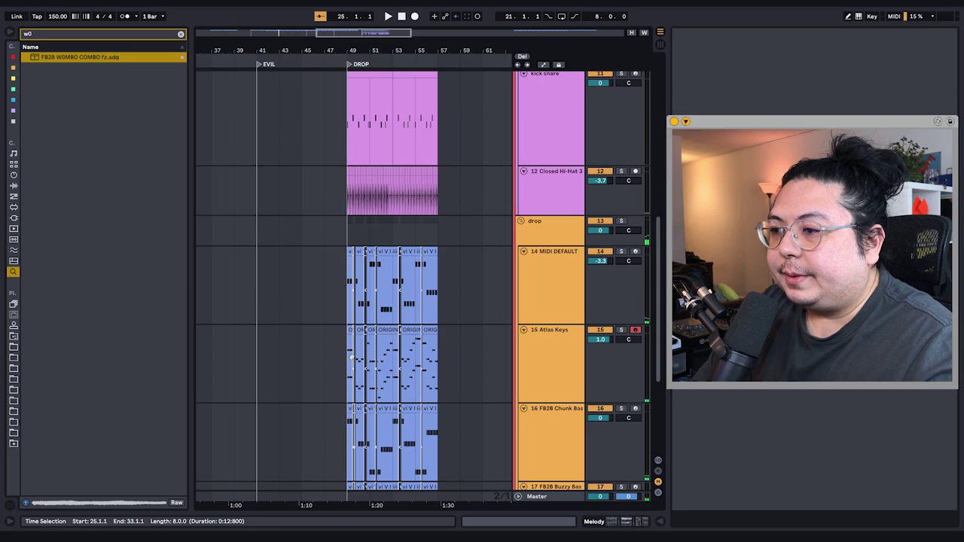
left_click(341, 324)
key("space")
scroll(335, 308, "down", 2)
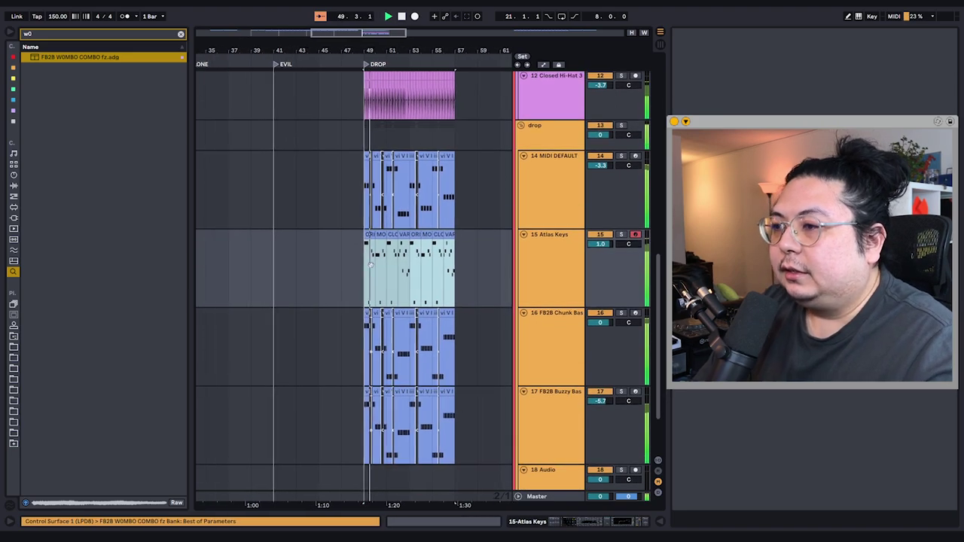
Listen to the drop and examine how the Atlas Keys melody lines up with the chopped chord and bass clips
scroll(382, 271, "down", 1)
scroll(380, 276, "up", 1)
scroll(377, 281, "up", 2)
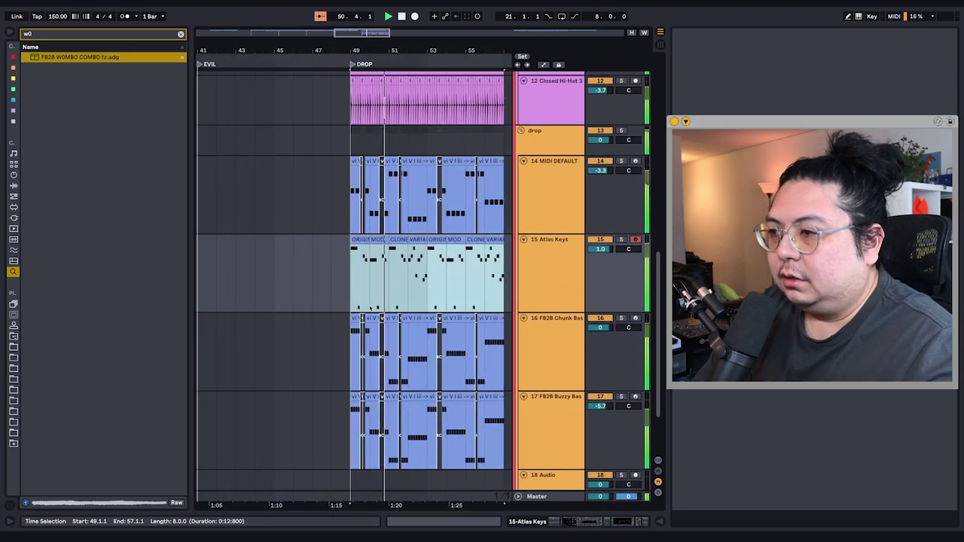
scroll(377, 287, "down", 2)
scroll(374, 284, "up", 2)
scroll(371, 279, "down", 2)
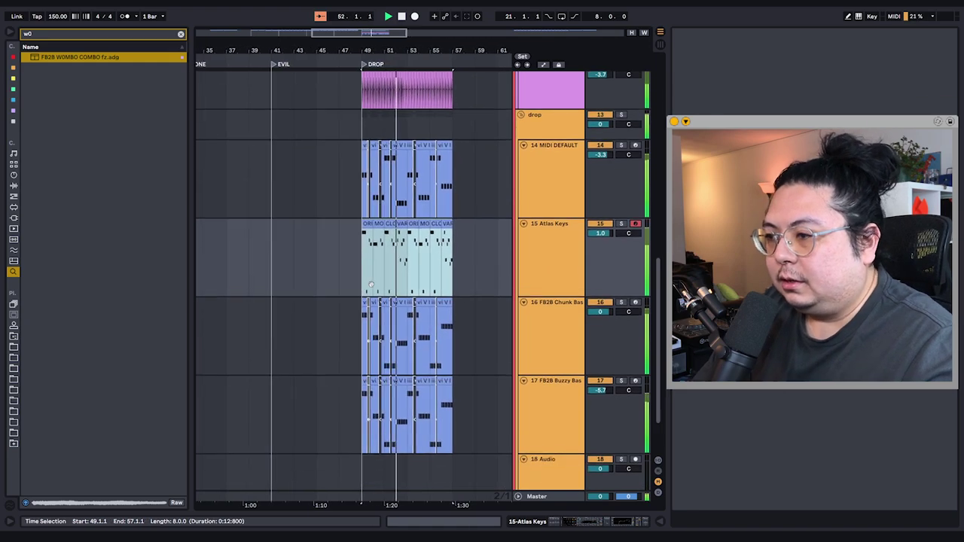
scroll(366, 271, "right", 1)
left_click_drag(365, 269, 351, 274)
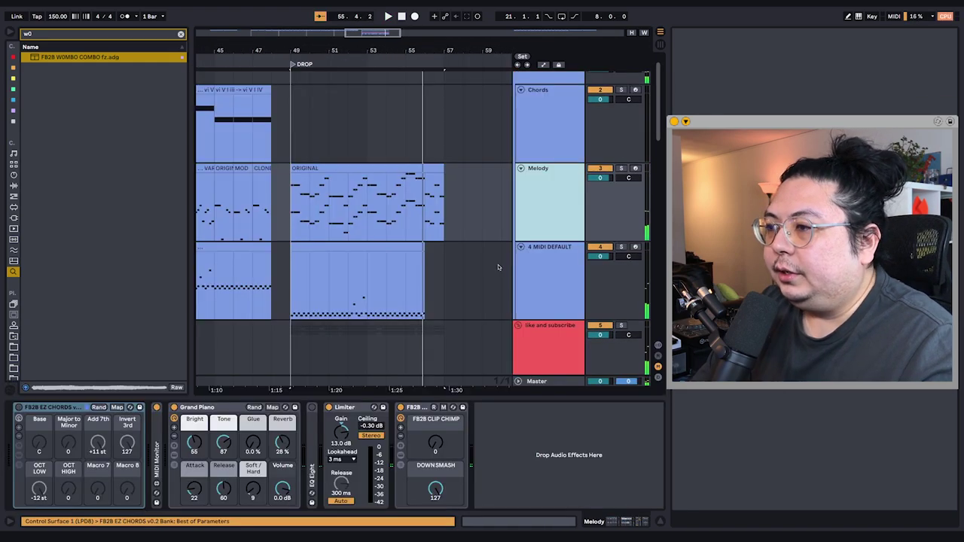
Move the 4 MIDI DEFAULT track into the drop group and play the section from bar 49
left_click_drag(499, 269, 488, 115)
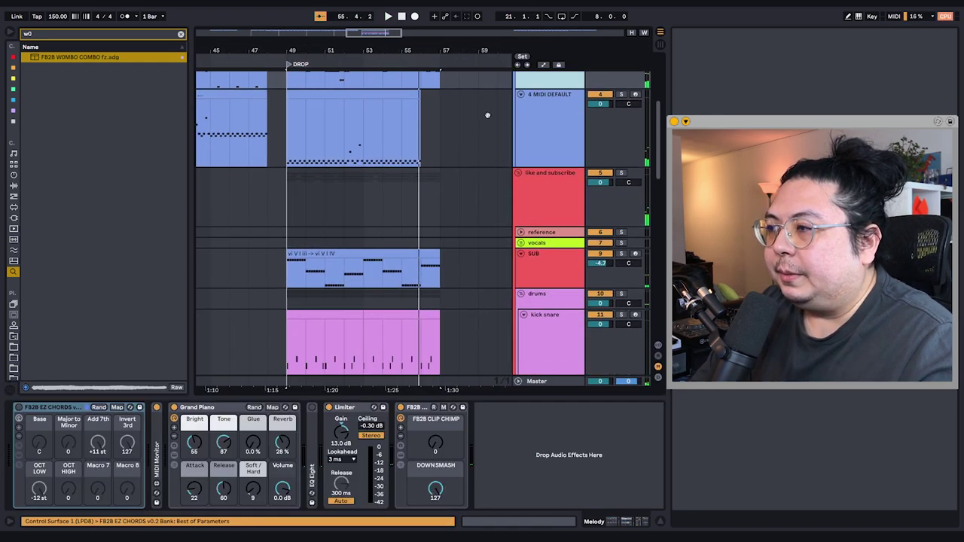
left_click_drag(456, 253, 463, 322)
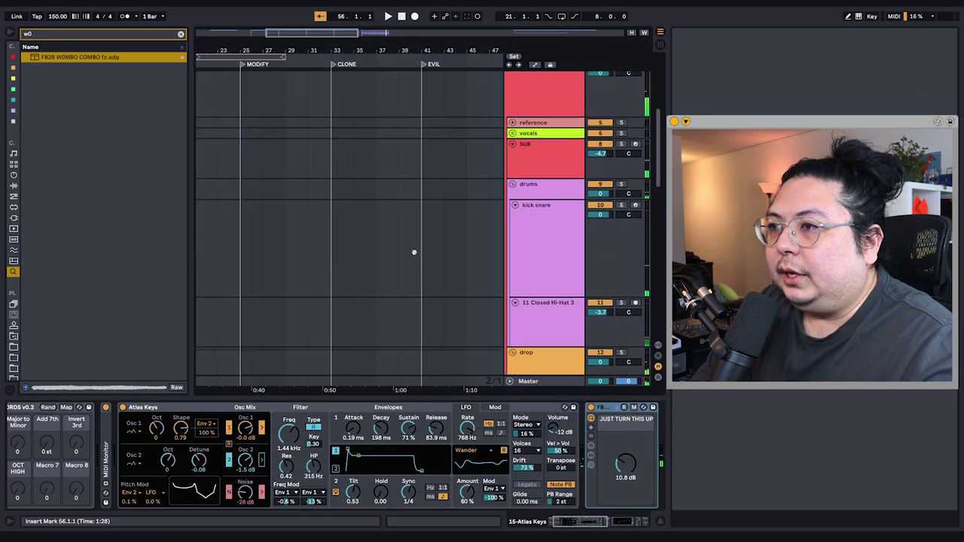
left_click_drag(414, 251, 350, 257)
scroll(348, 258, "right", 5)
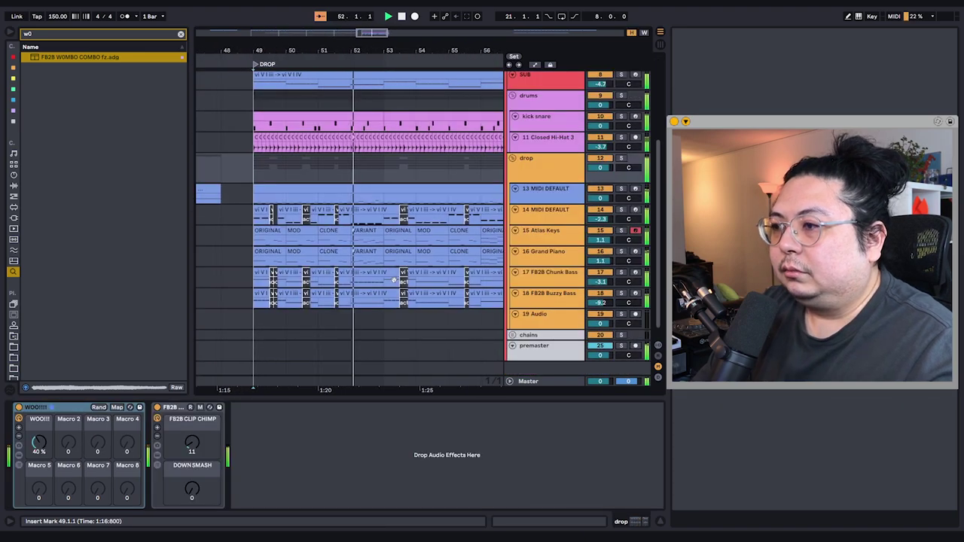
scroll(407, 260, "up", 5)
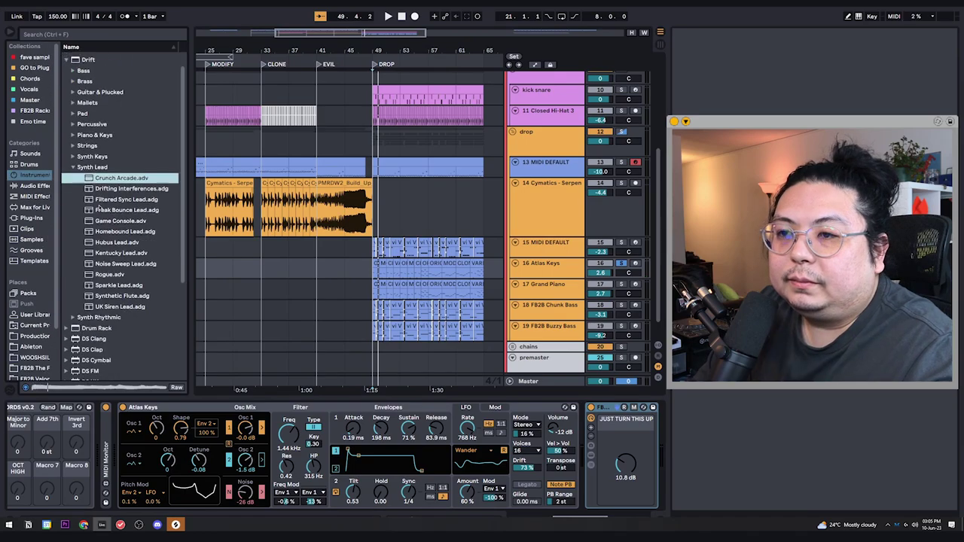
Load Drift's Synthetic Flute lead on the Atlas Keys track and rename the drop's last melody clips VARIANT
scroll(102, 200, "down", 1)
left_click(110, 186)
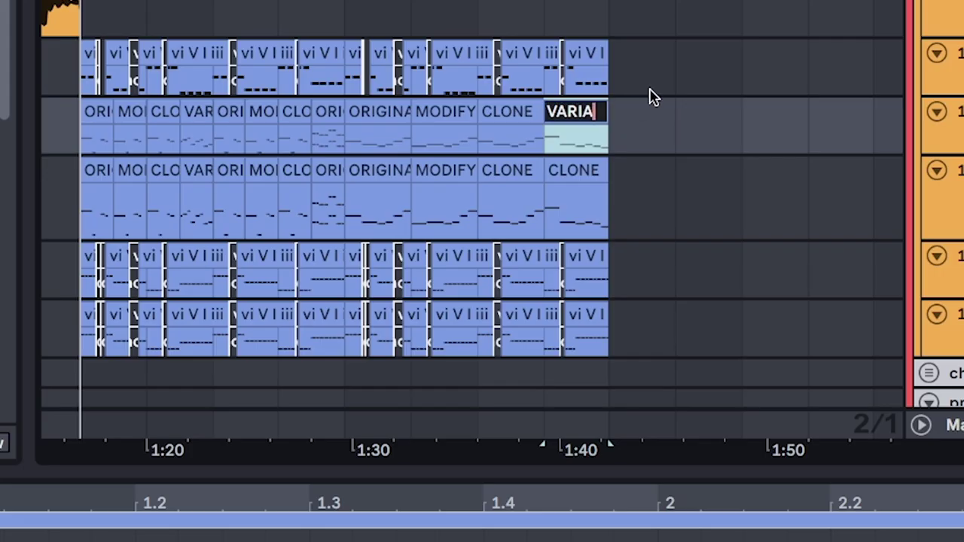
left_click(570, 175)
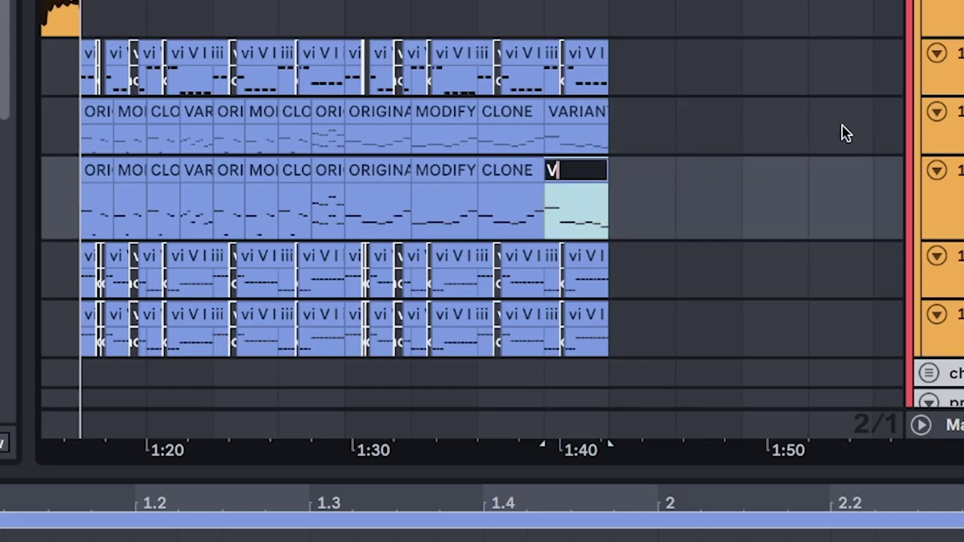
Play the drop's second half from bar 57 and follow its ORIGINAL, MODIFY, CLONE and VARIANT melody clips
left_click_drag(347, 139, 607, 226)
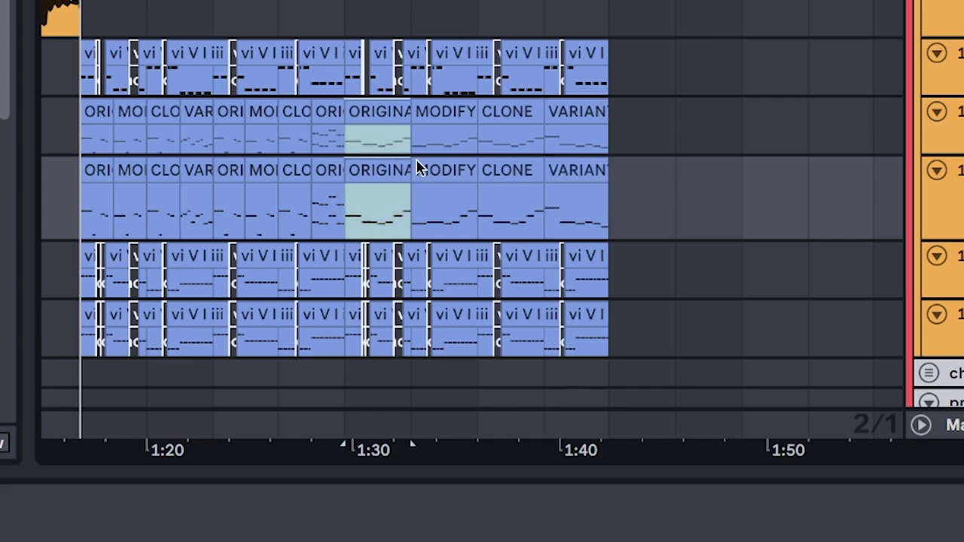
scroll(594, 172, "left", 3)
left_click(472, 153)
key("space")
scroll(349, 170, "down", 1)
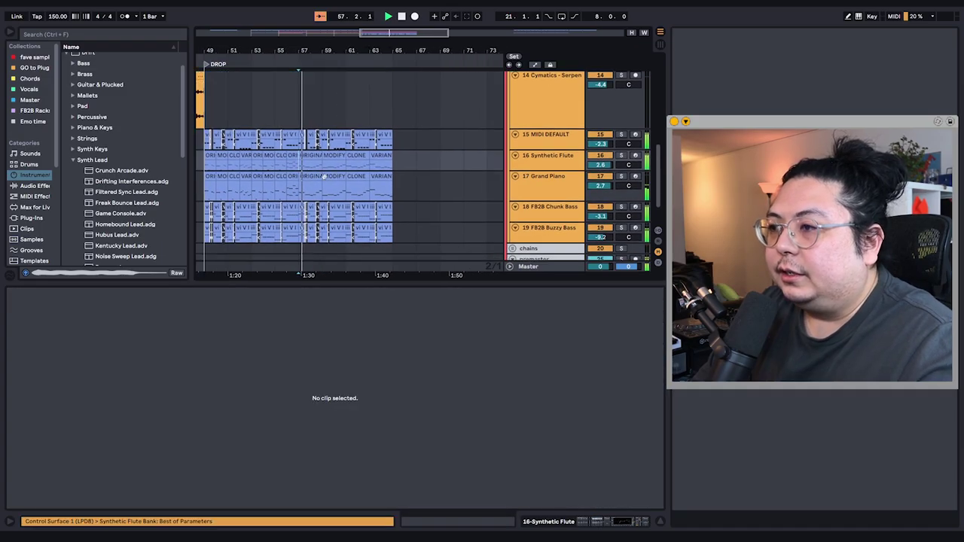
left_click_drag(319, 187, 338, 193)
scroll(342, 204, "up", 2)
scroll(342, 204, "down", 2)
scroll(357, 199, "down", 2)
scroll(355, 198, "up", 2)
scroll(353, 199, "down", 2)
scroll(338, 193, "up", 2)
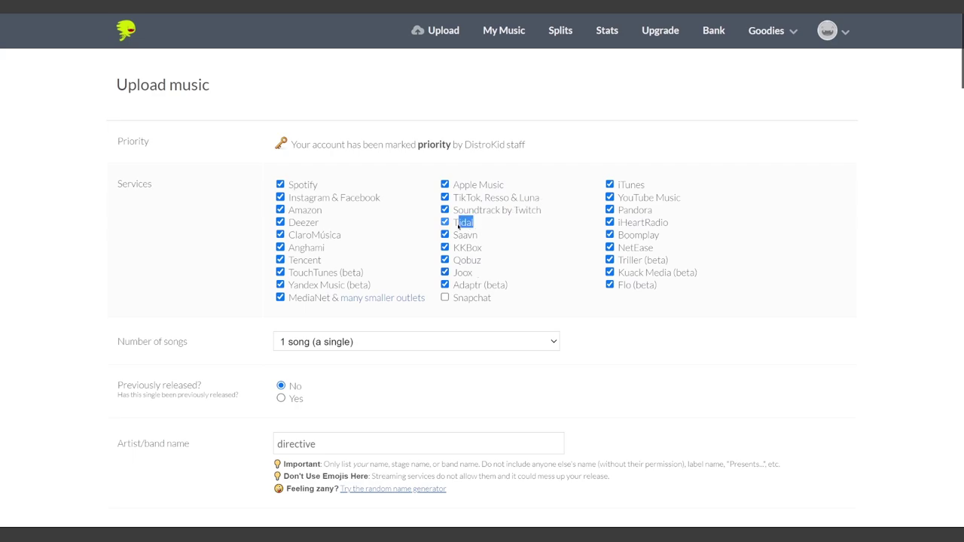
Switch to DistroKid's music upload form and examine the services and the song-count options
scroll(226, 264, "down", 2)
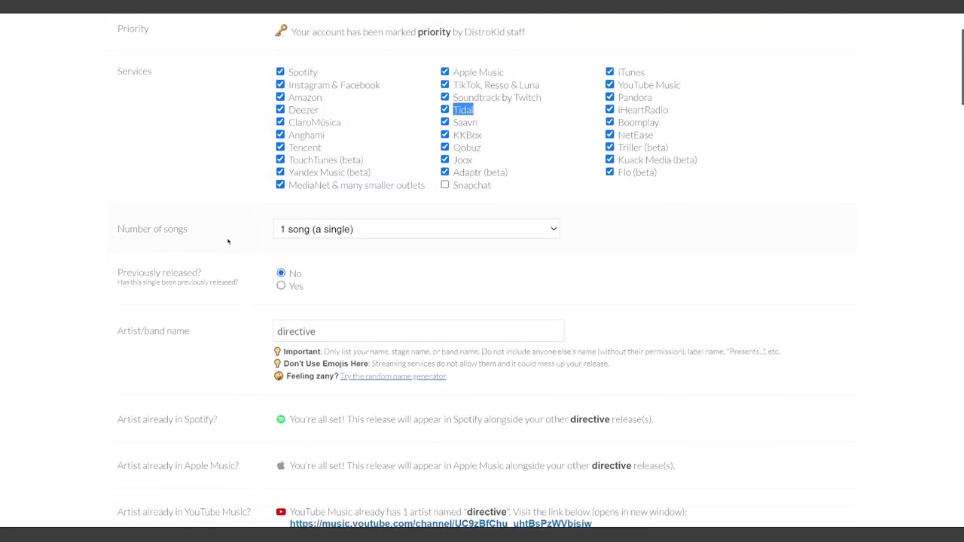
left_click(324, 217)
scroll(316, 309, "down", 5)
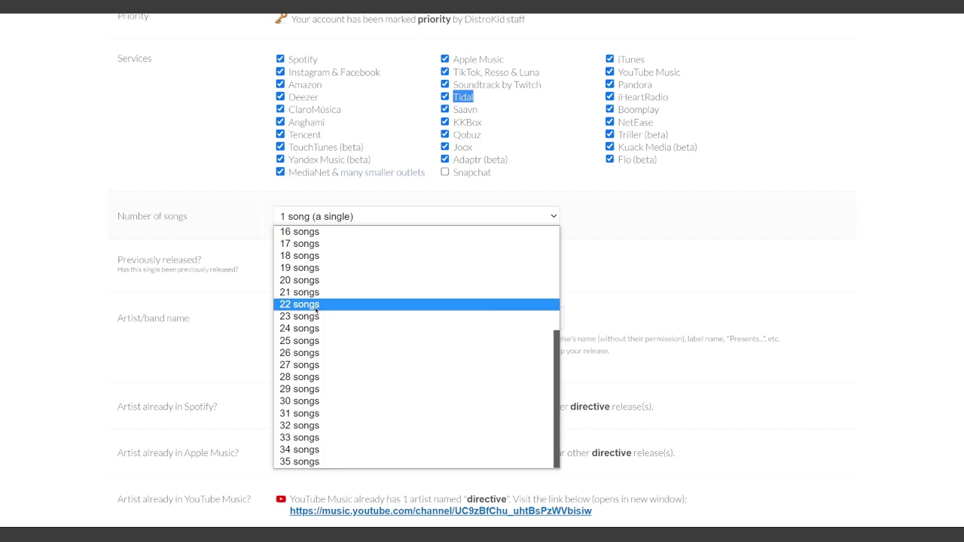
key("Escape")
scroll(288, 246, "down", 3)
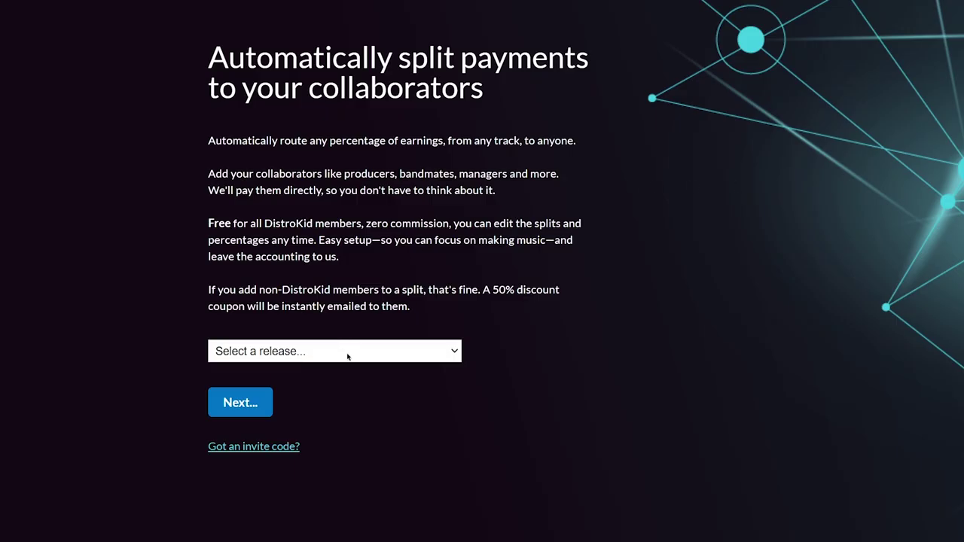
Open the payment splits for the release "I Really Want to Stay at Your House" and add a collaborator entry
left_click(360, 350)
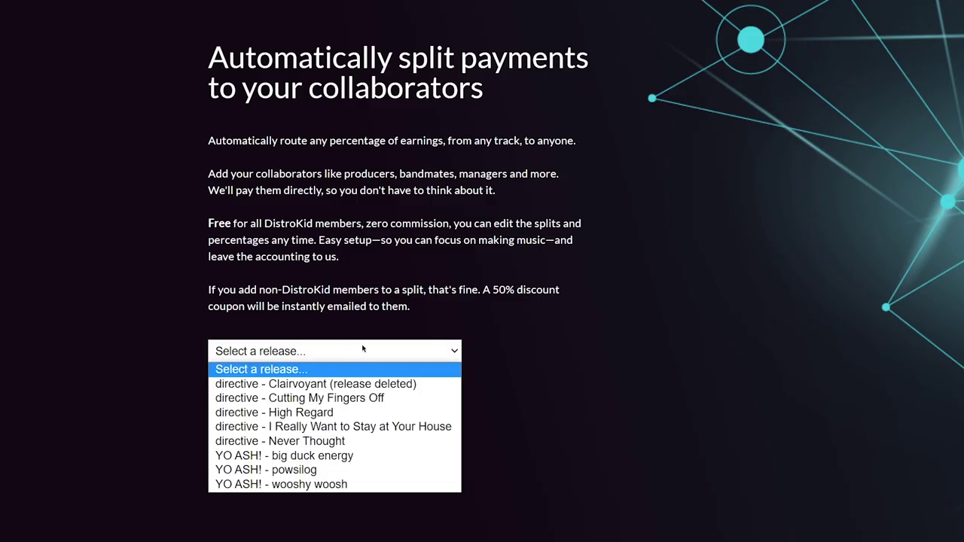
left_click(295, 441)
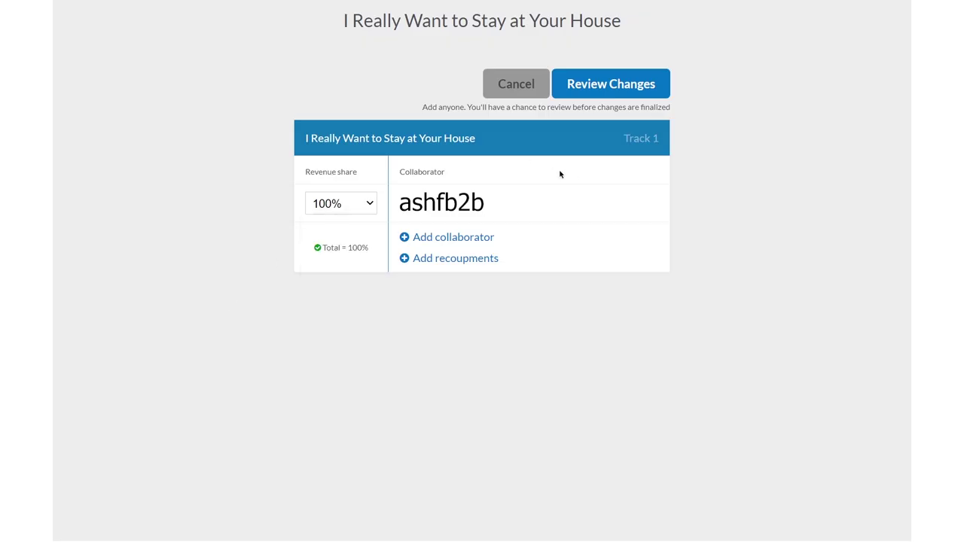
left_click(350, 202)
left_click(407, 237)
left_click(407, 237)
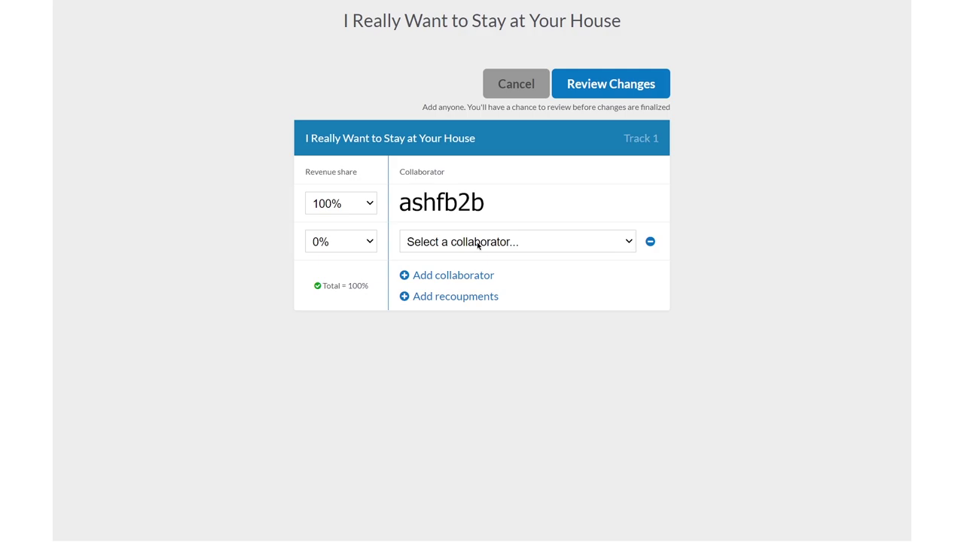
Enter skrillex as a new collaborator, set the collaborator's revenue share, and review the split changes
left_click(478, 245)
left_click(465, 301)
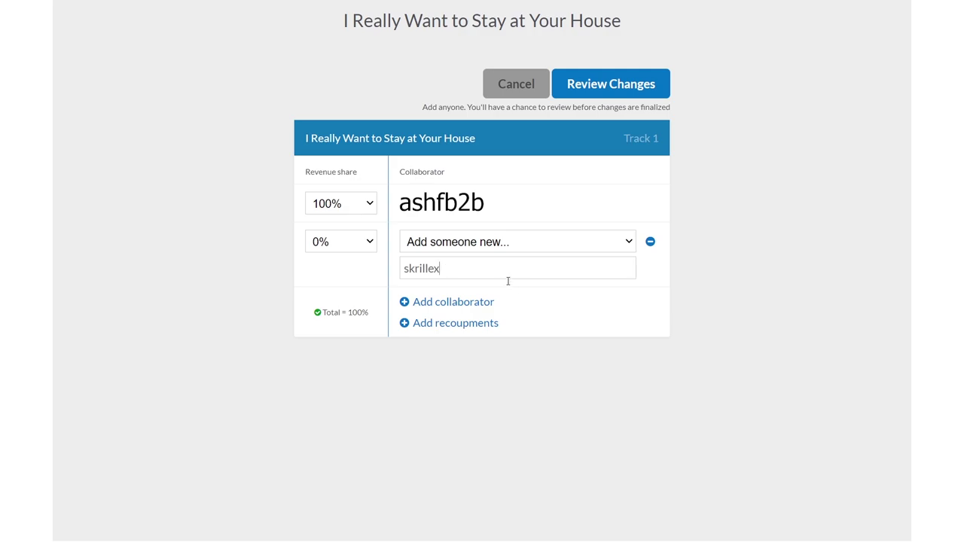
left_click(360, 251)
left_click(343, 404)
left_click(603, 83)
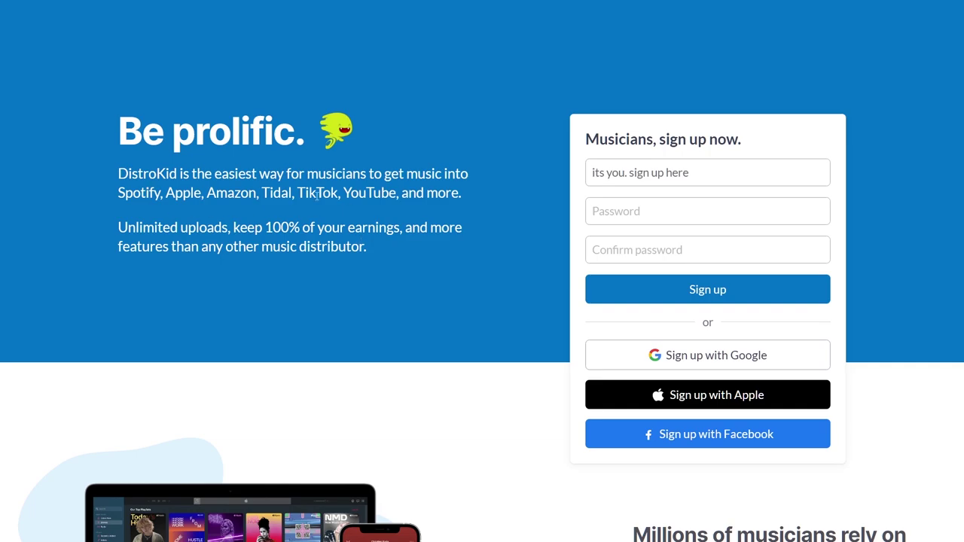
scroll(317, 196, "down", 3)
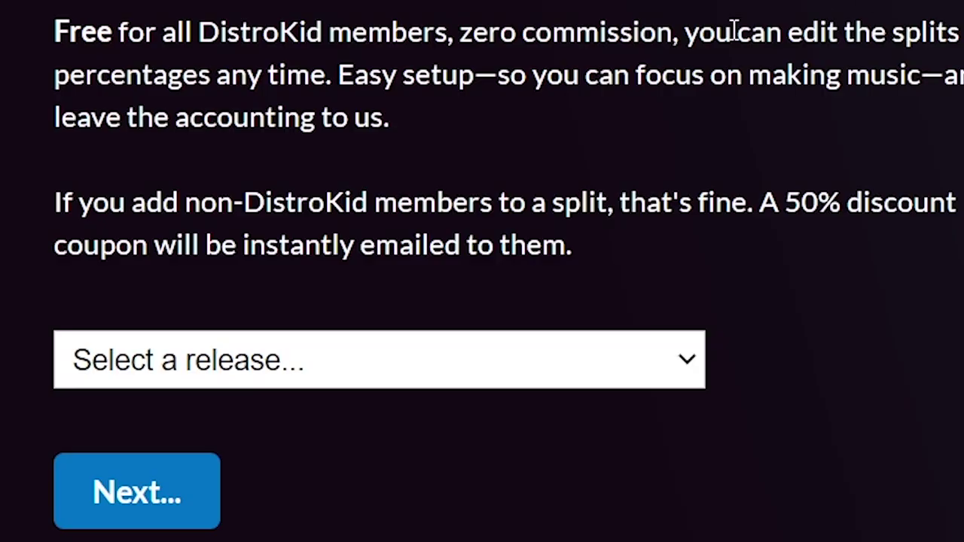
Select one of the directive releases for the payment split
left_click(411, 373)
key("Down")
key("Down")
key("Down")
key("Down")
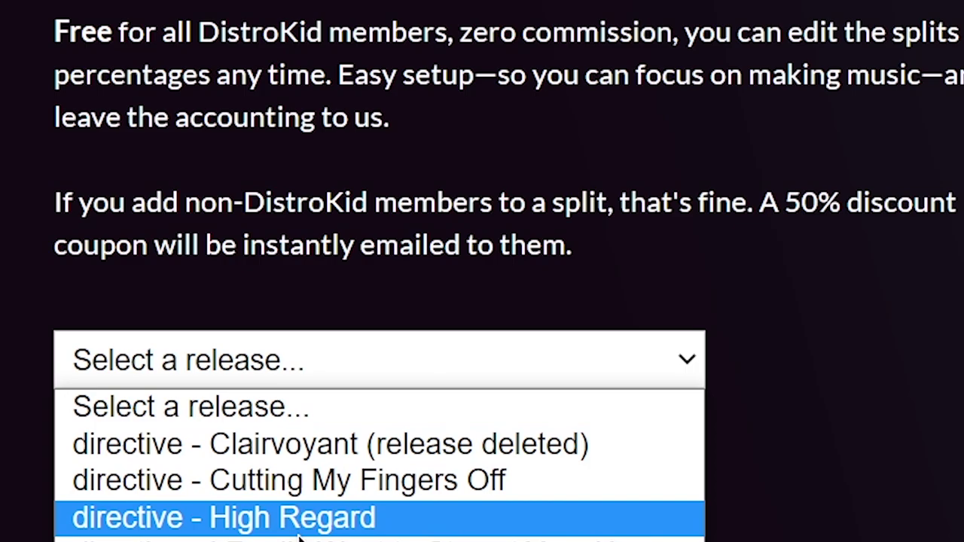
key("Return")
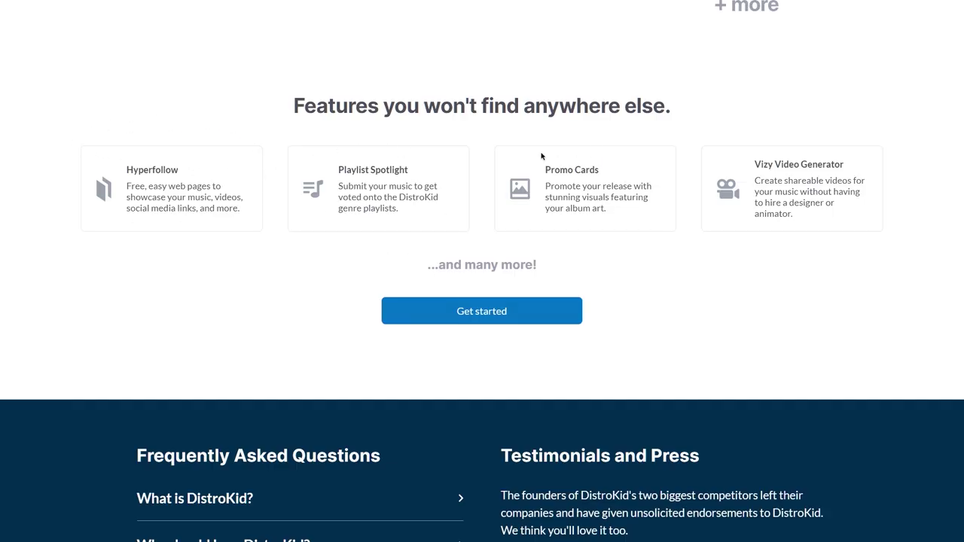
Examine DistroKid's home page from the exclusive features through the FAQ and press quotes to the DistroKid Love testimonials
scroll(421, 314, "down", 5)
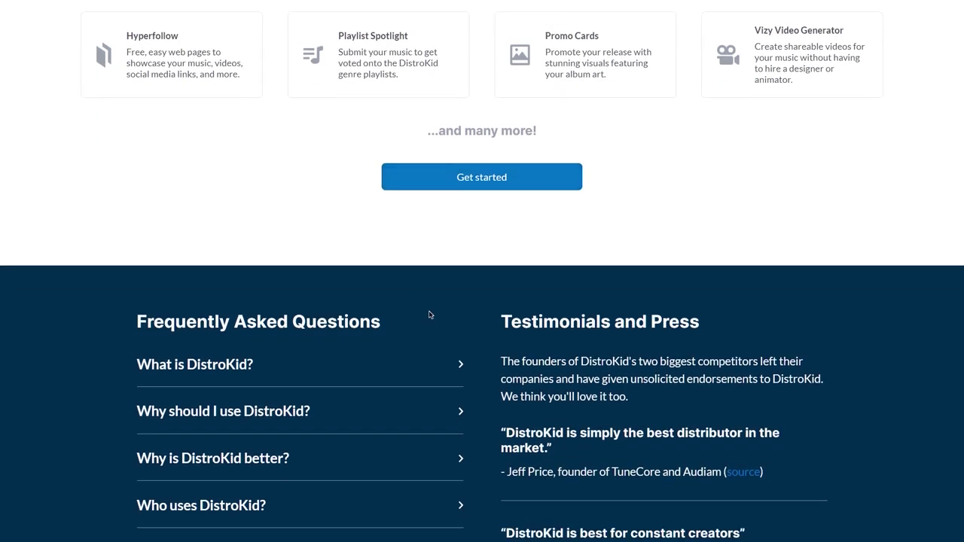
scroll(444, 329, "down", 4)
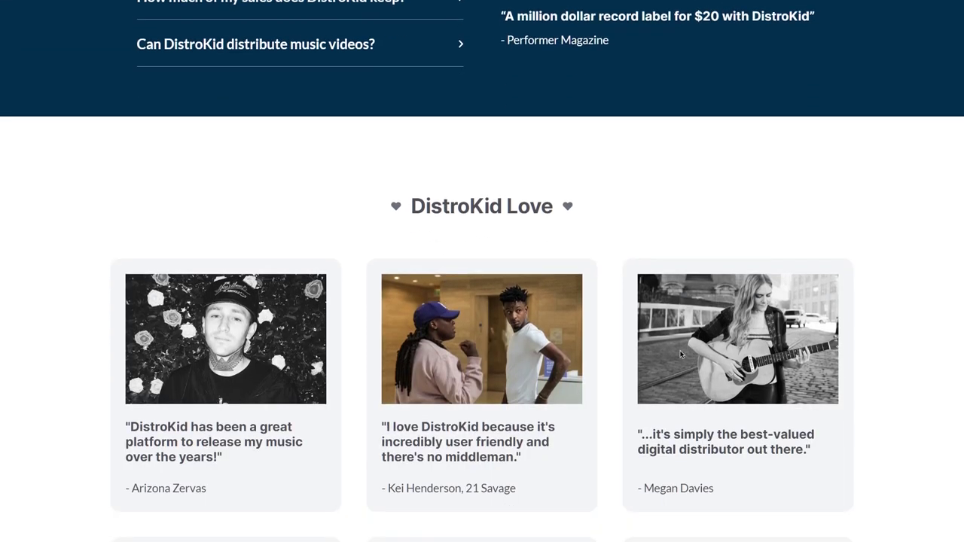
scroll(444, 328, "down", 2)
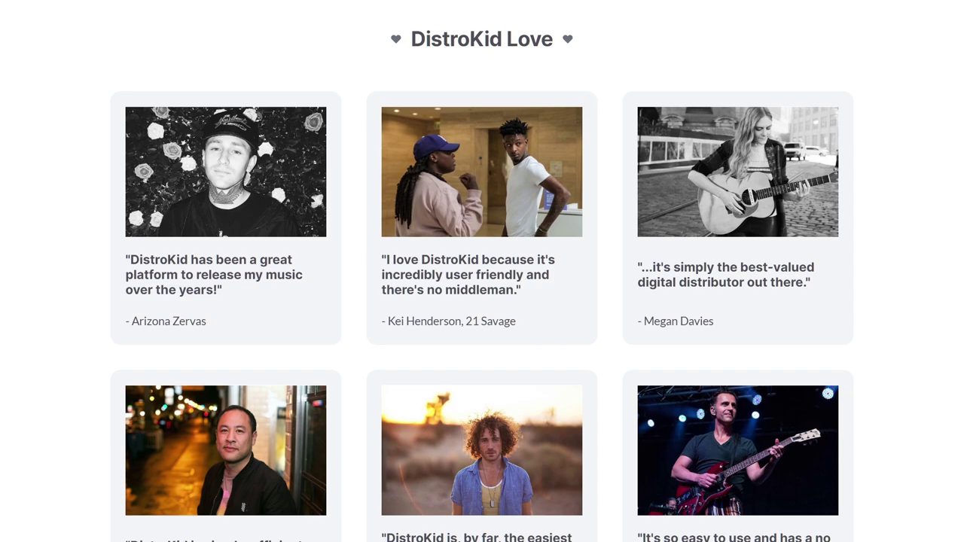
scroll(795, 333, "down", 1)
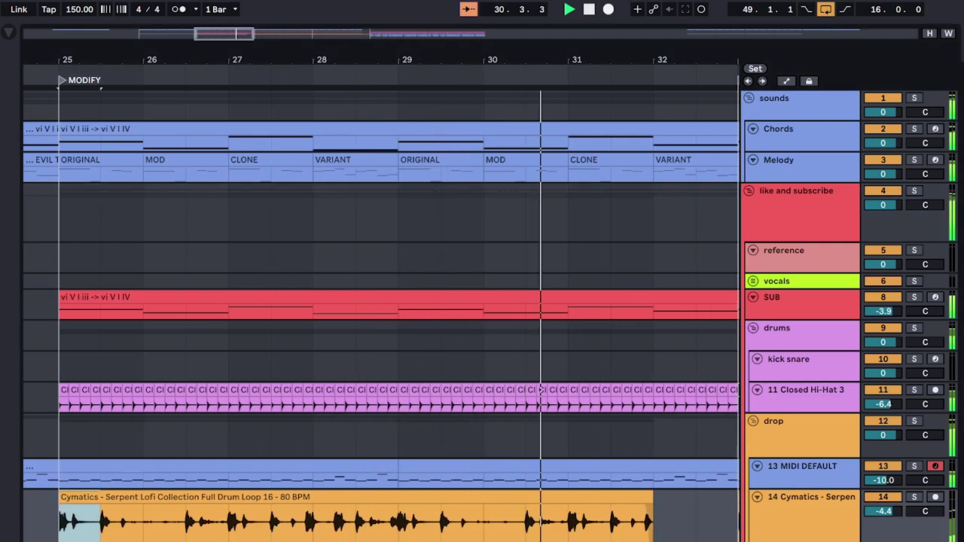
Switch to Ableton Live and play the song from the MODIFY section through the drop, following the drop's drum, bass and melody layers
key("minus")
key("minus")
key("plus")
scroll(573, 519, "right", 2)
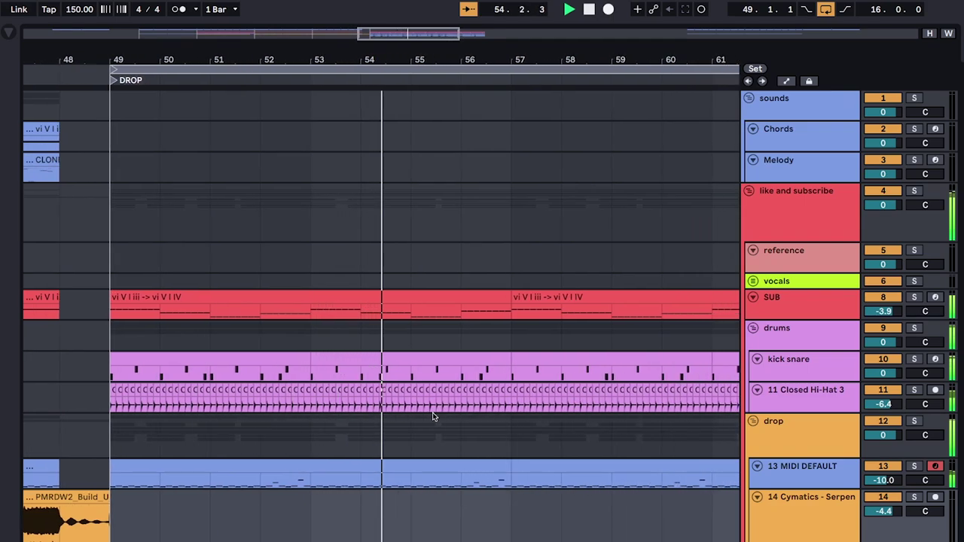
scroll(429, 444, "down", 3)
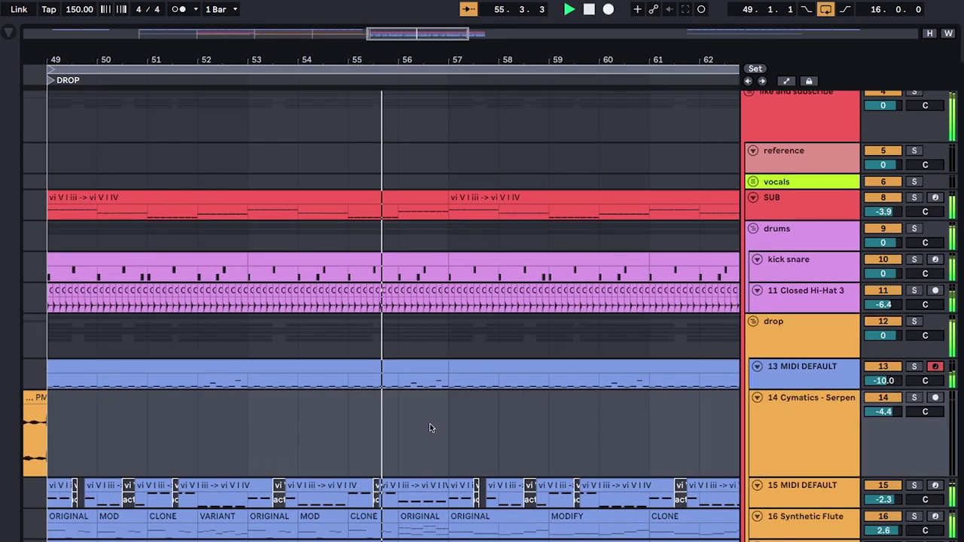
scroll(441, 426, "down", 1)
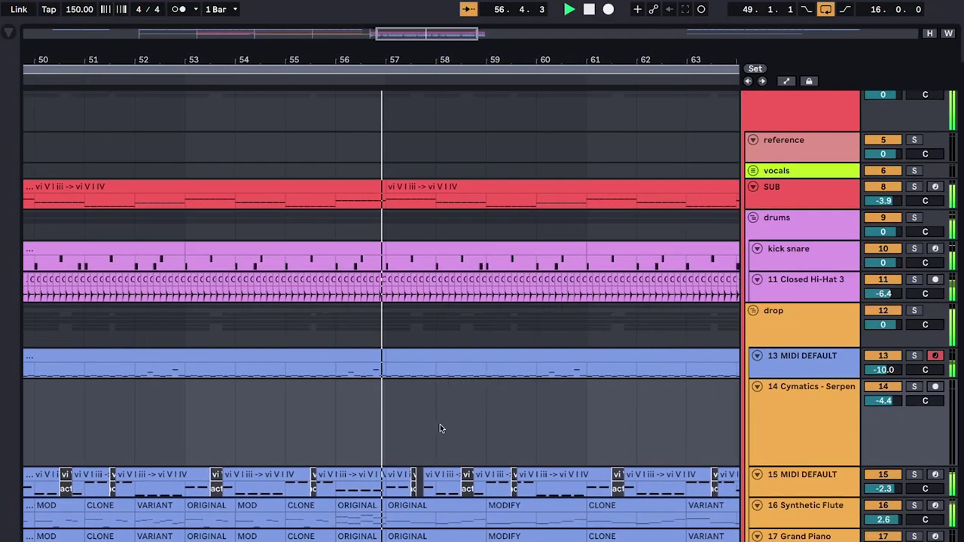
scroll(442, 424, "up", 1)
scroll(446, 421, "up", 1)
scroll(445, 422, "down", 1)
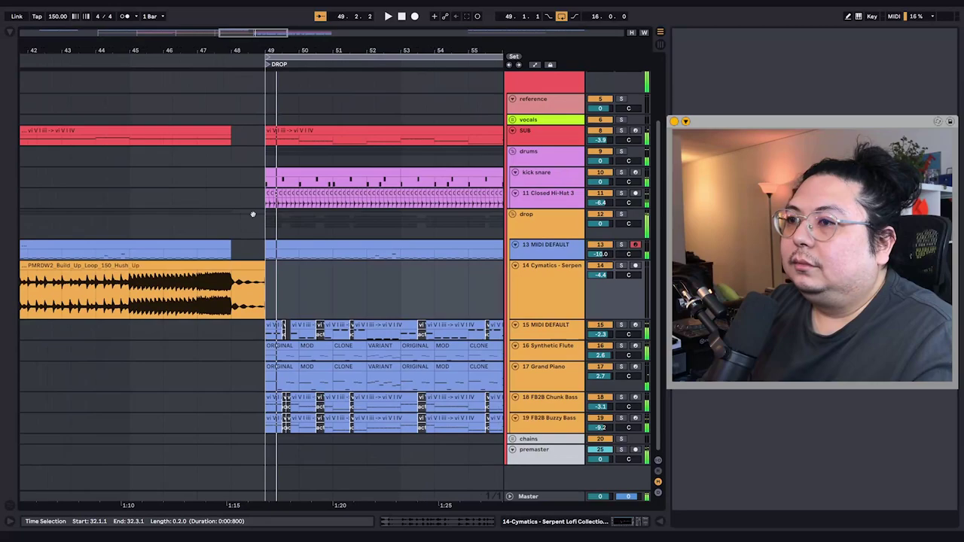
Examine the overall arrangement across the ORIGINAL, MODIFY, CLONE, EVIL and DROP sections
scroll(268, 227, "down", 5)
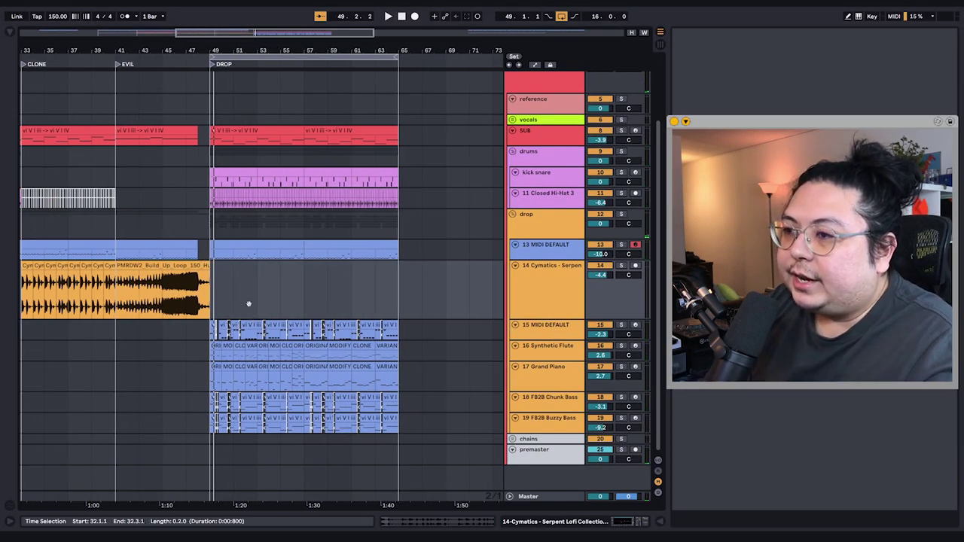
scroll(248, 301, "left", 2)
scroll(238, 276, "left", 7)
scroll(316, 256, "right", 3)
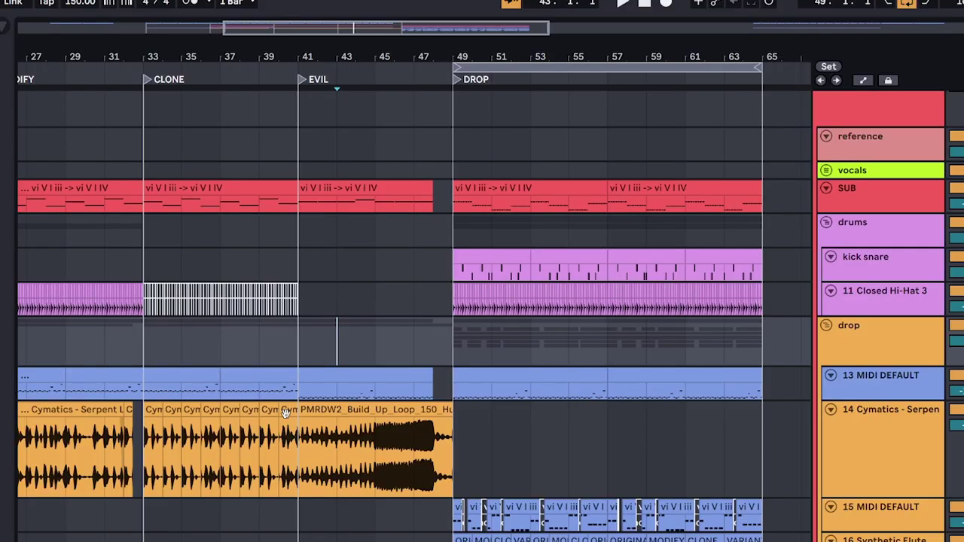
scroll(202, 223, "left", 5)
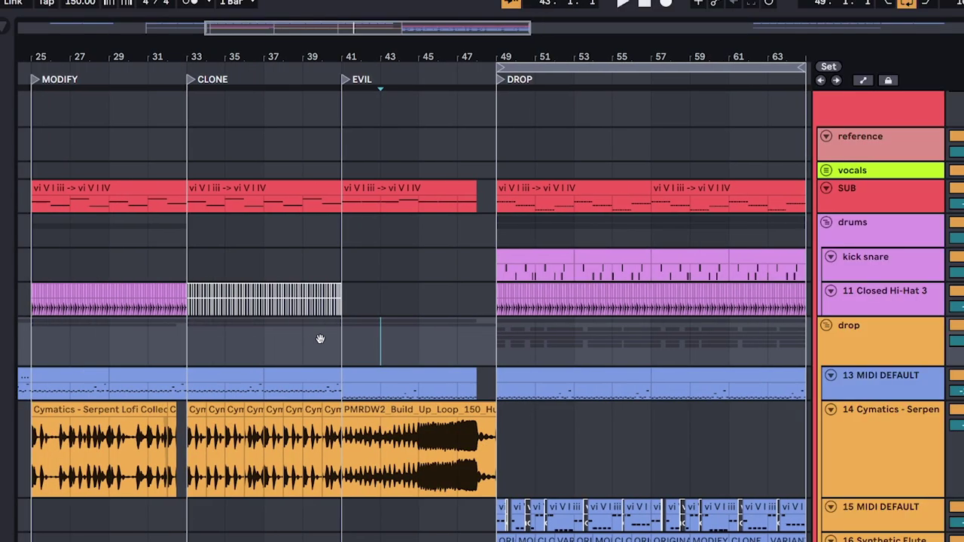
left_click_drag(487, 410, 337, 378)
scroll(337, 377, "down", 2)
scroll(338, 377, "left", 2)
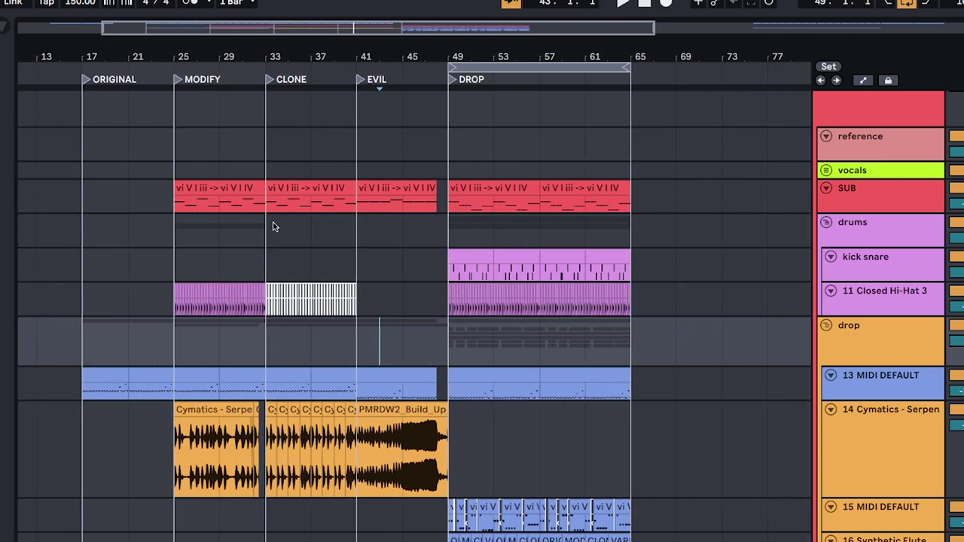